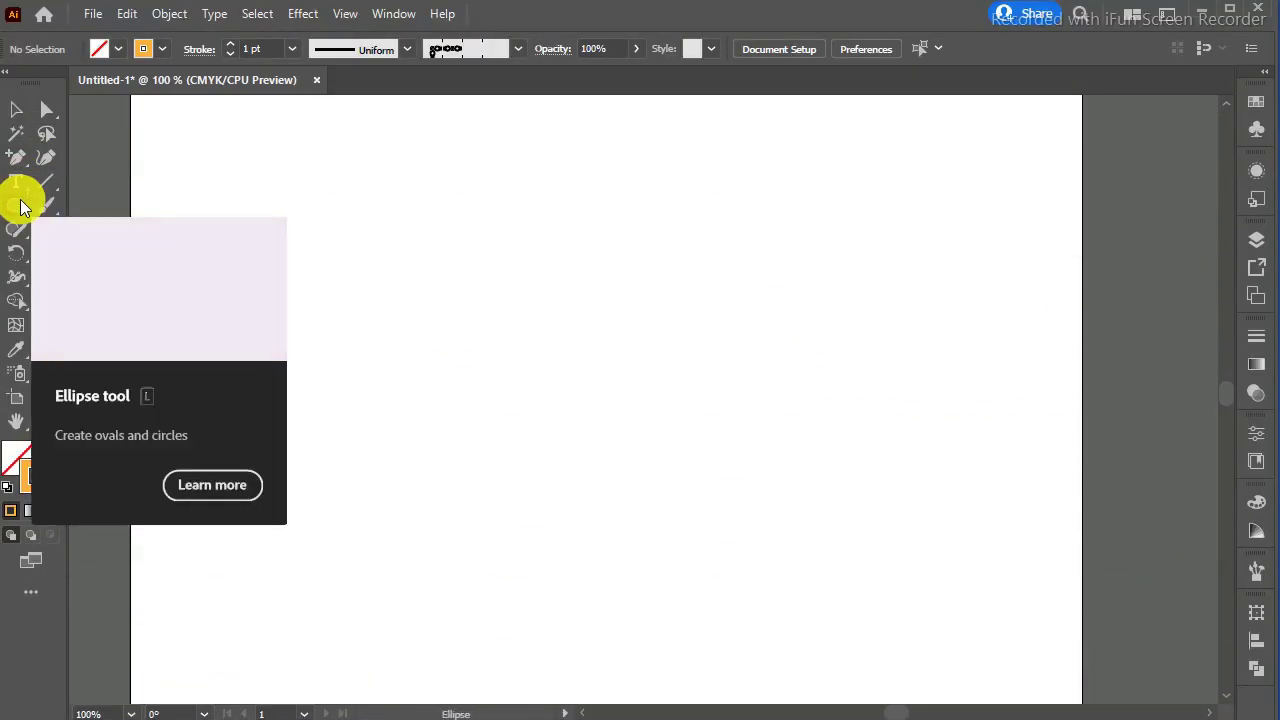
# Select the Ellipse tool to start drawing on the blank artboard
pyautogui.click(17, 205)
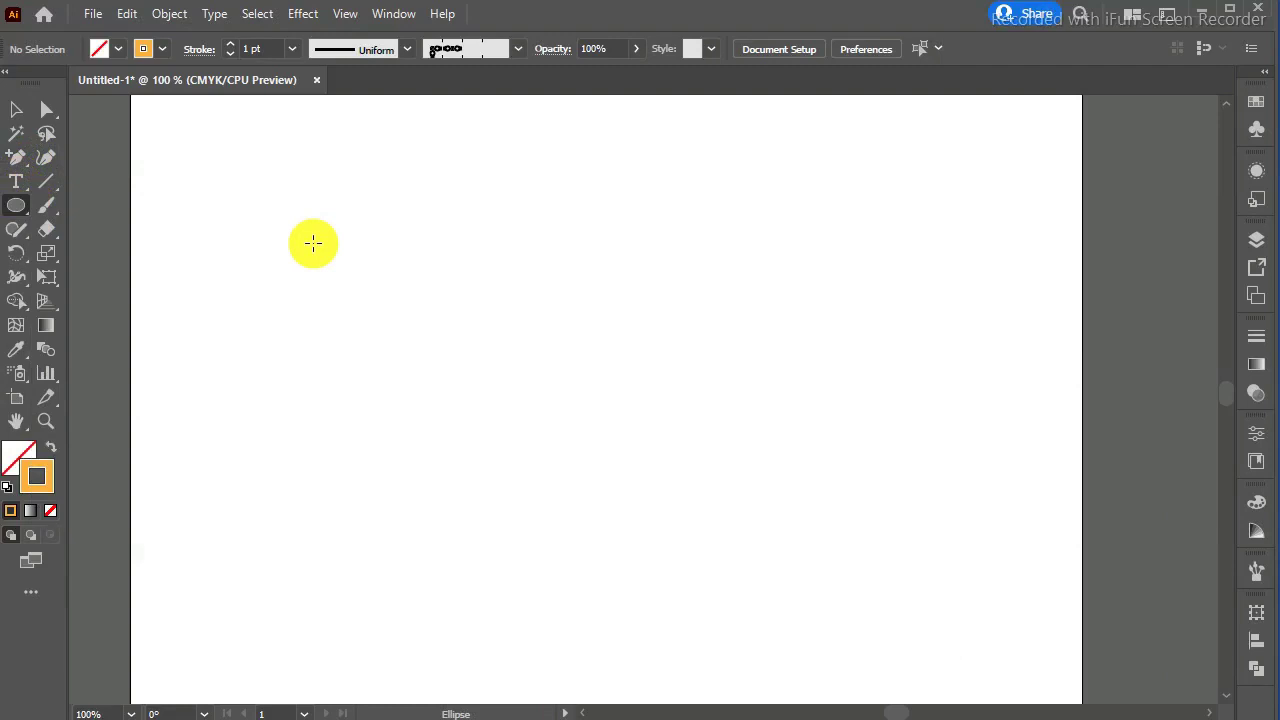
# Draw a small top-left circle with a 5 pt near-black outline
pyautogui.moveTo(313, 243); pyautogui.dragTo(329, 262)
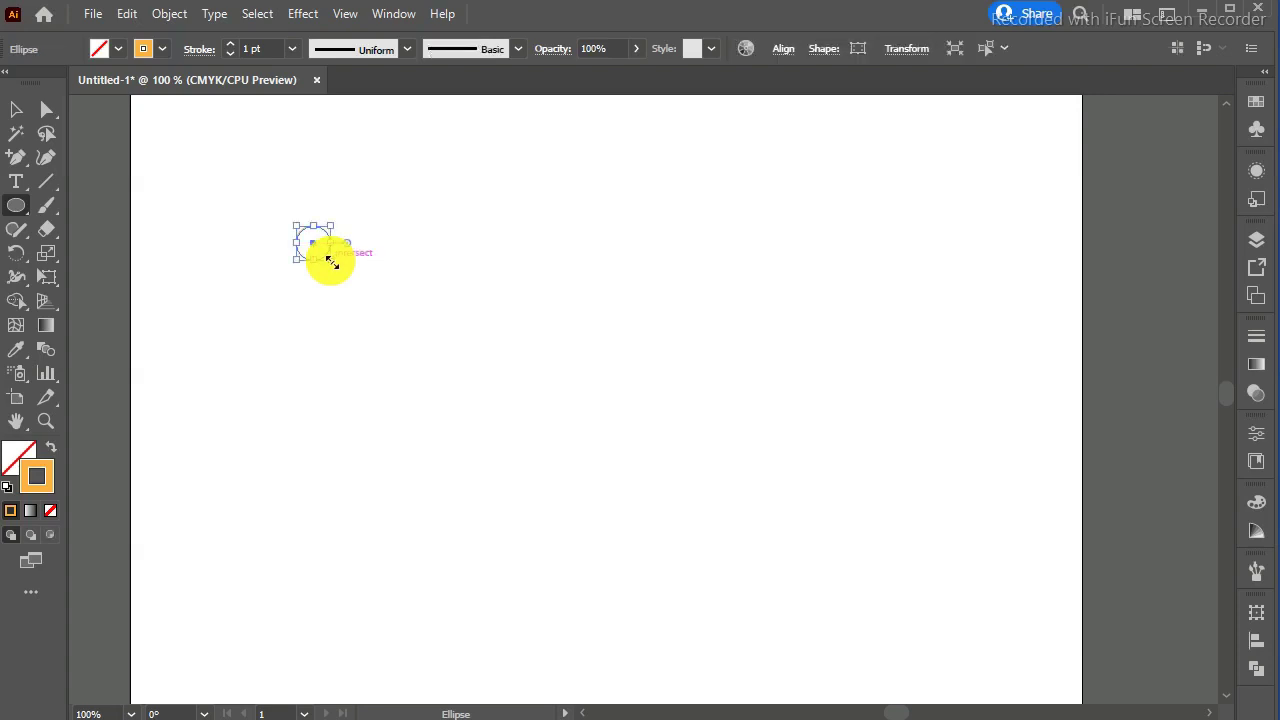
pyautogui.click(289, 48)
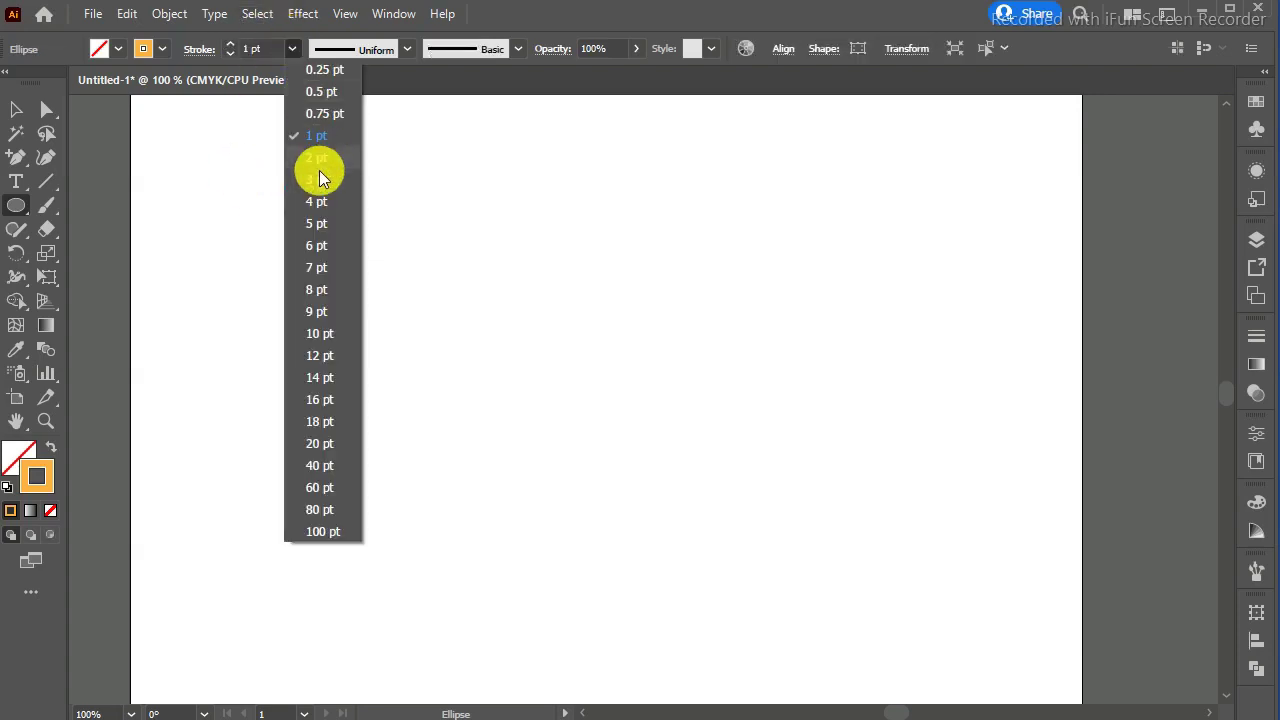
pyautogui.click(316, 224)
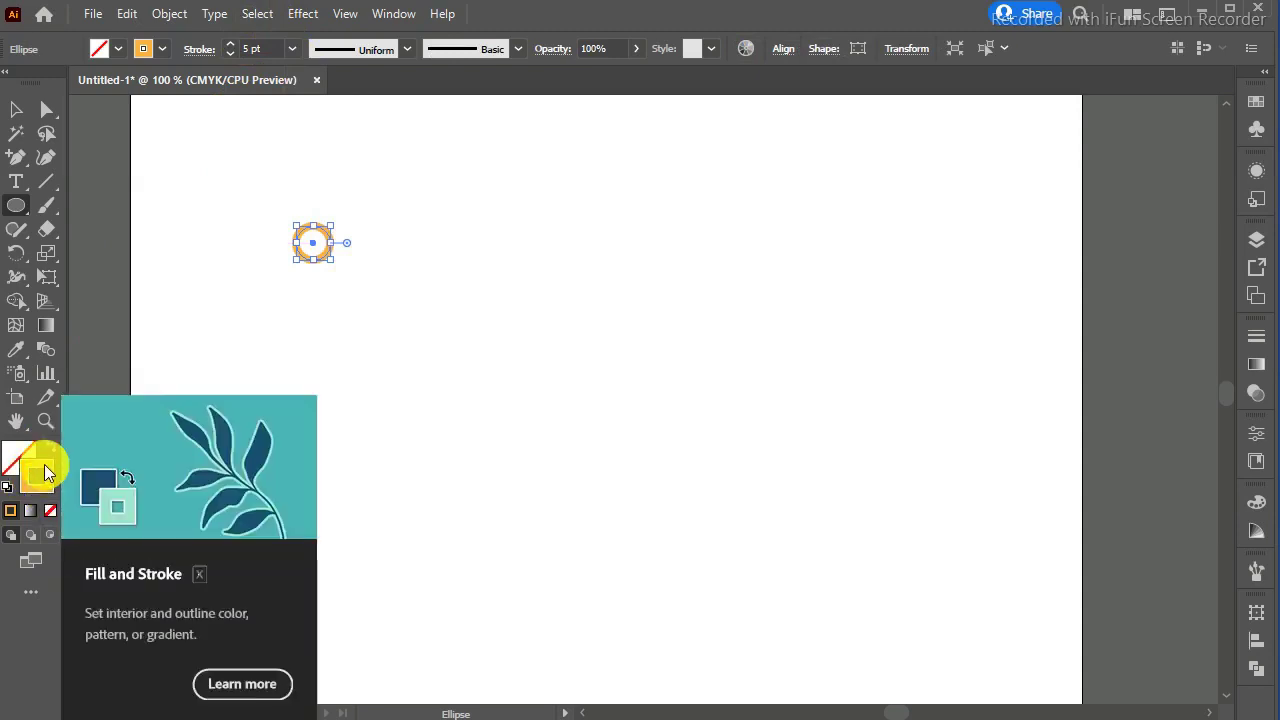
pyautogui.doubleClick(44, 466)
pyautogui.moveTo(331, 363); pyautogui.dragTo(395, 366)
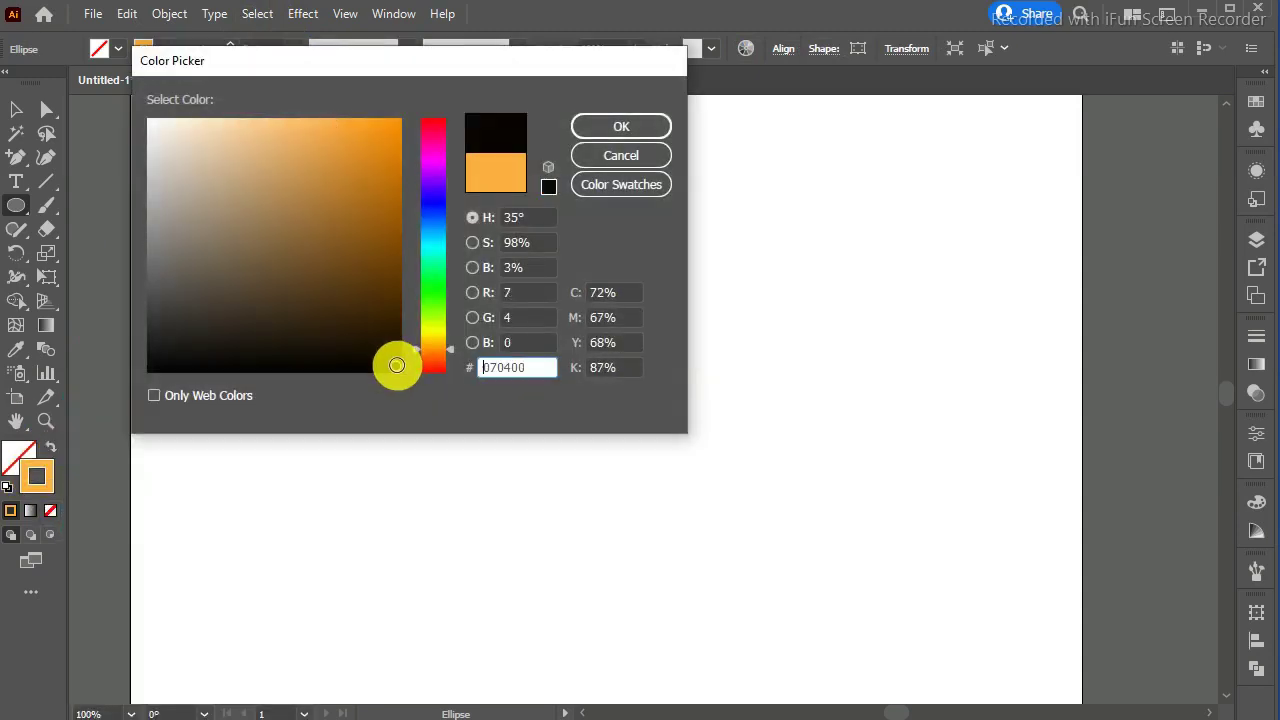
pyautogui.click(623, 126)
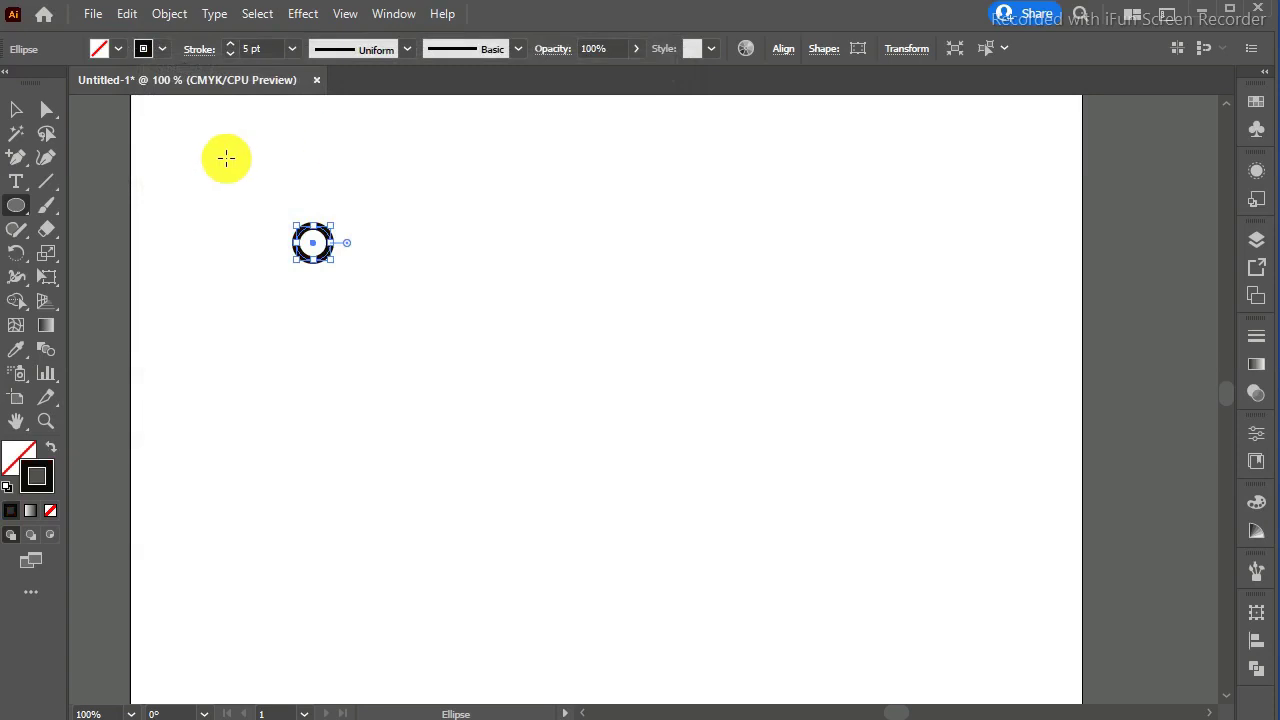
# Alt-drag a copy of the circle just to the right of the original
pyautogui.click(14, 110)
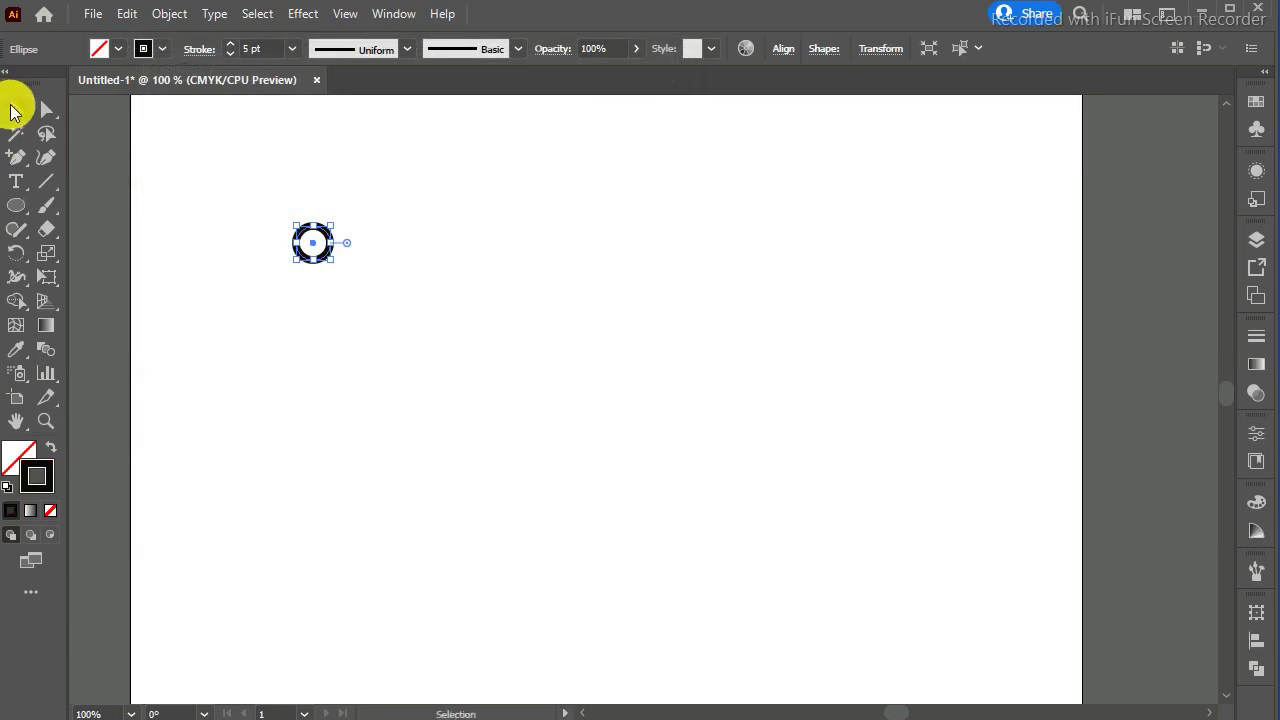
pyautogui.click(341, 286)
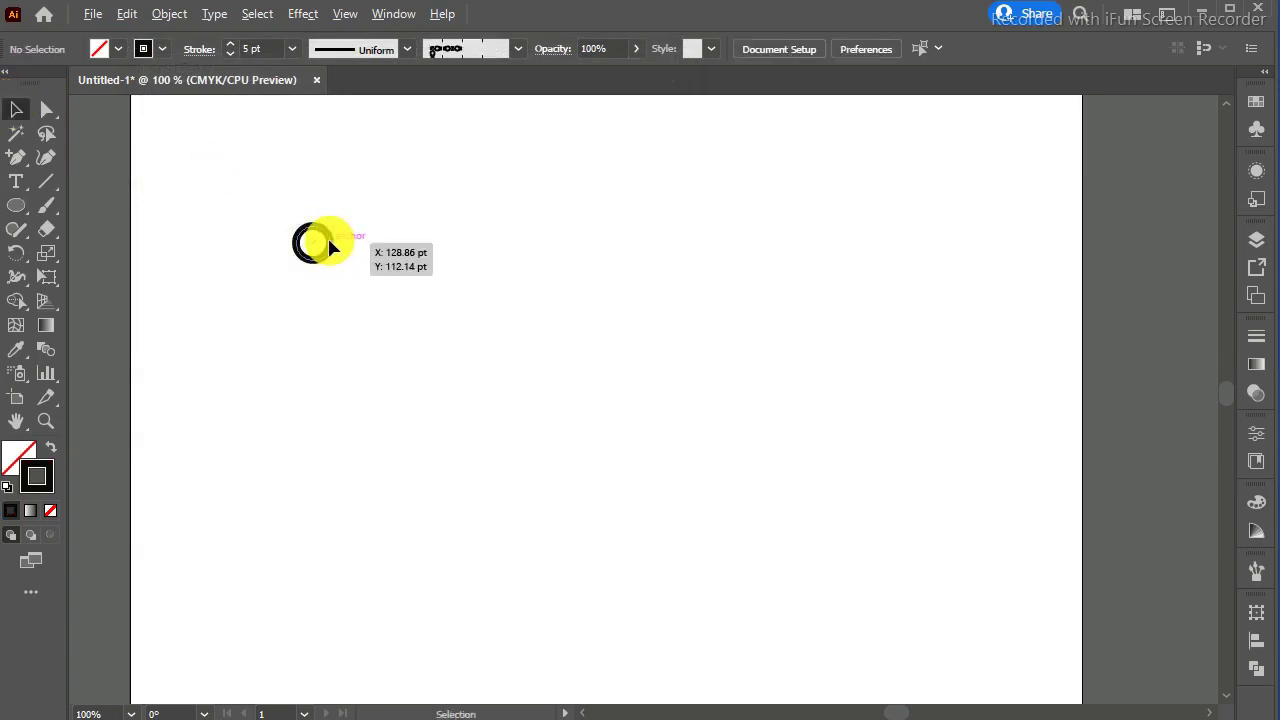
pyautogui.moveTo(331, 247); pyautogui.dragTo(392, 244)
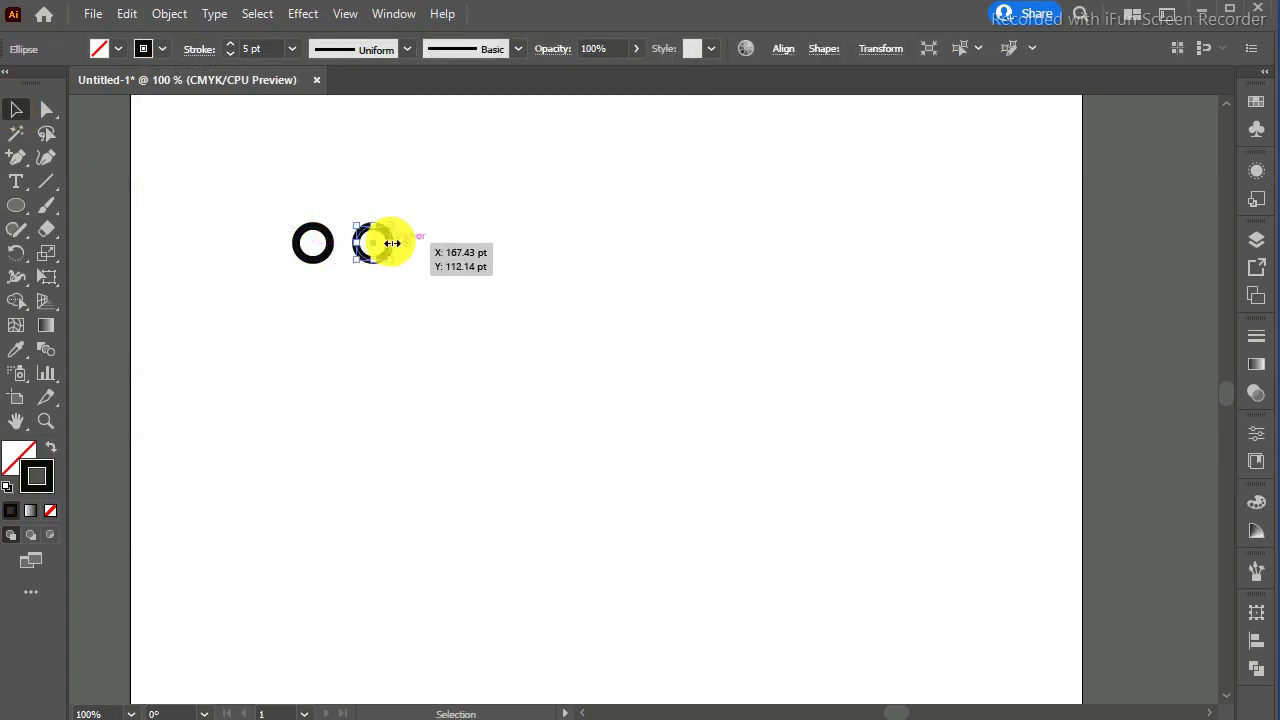
pyautogui.click(446, 285)
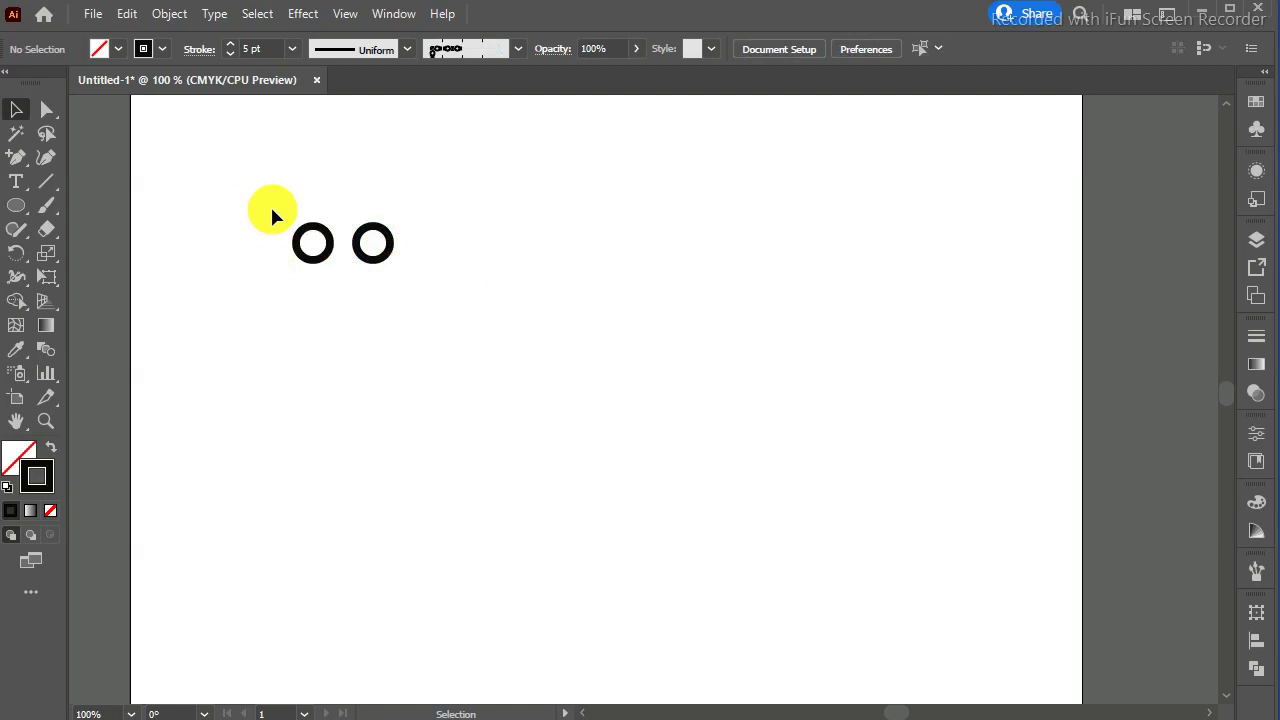
pyautogui.click(15, 207)
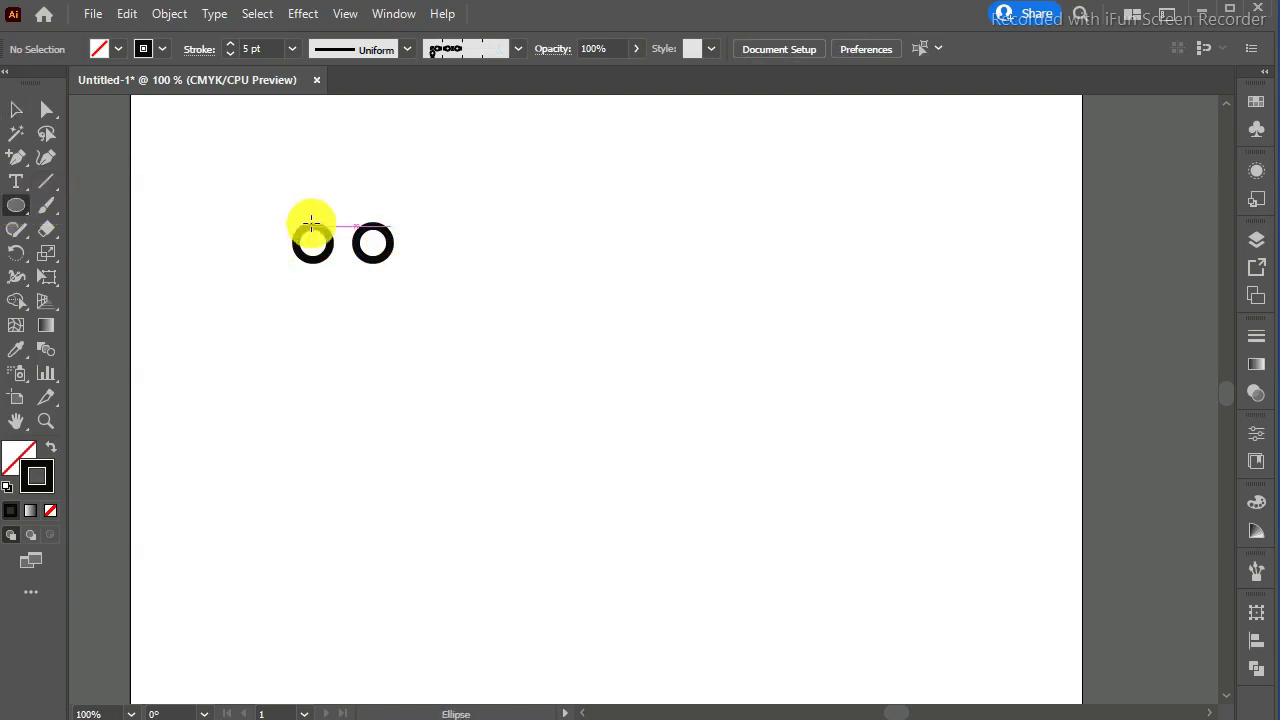
pyautogui.hotkey('ctrl', '+')
pyautogui.hotkey('ctrl', '+')
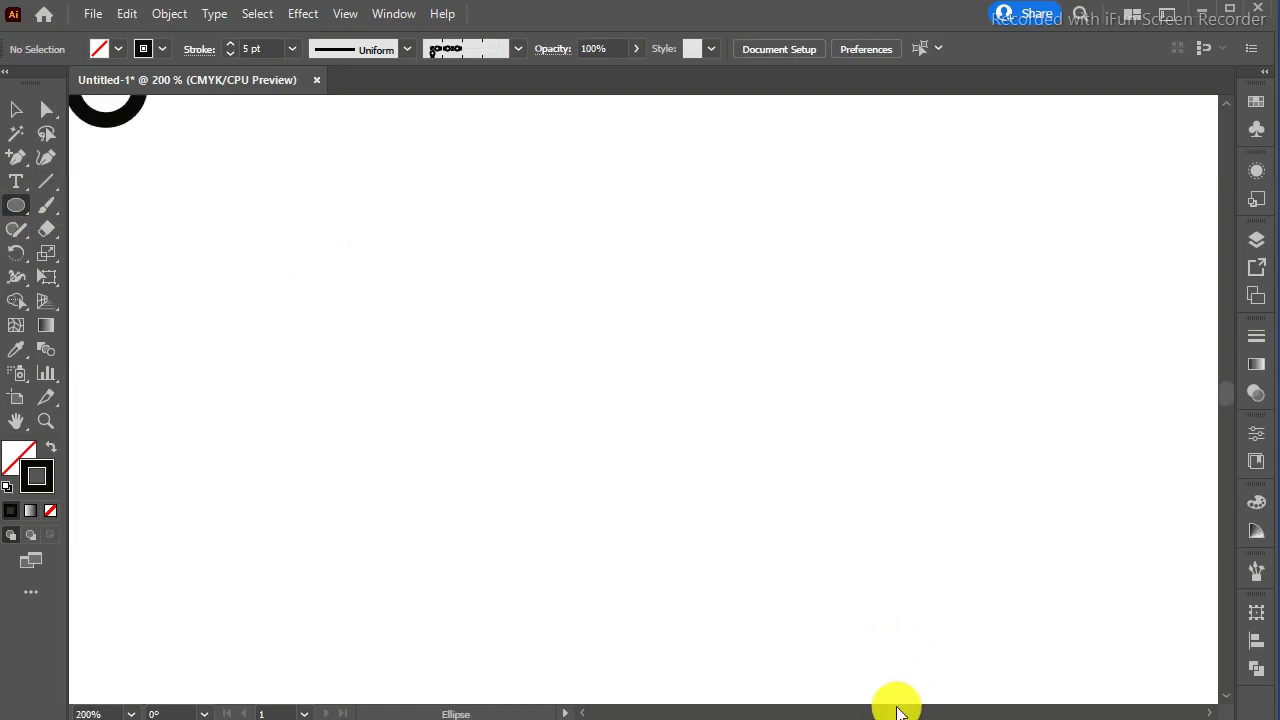
pyautogui.hscroll(-1, 897, 712)
pyautogui.hscroll(-5, 897, 712)
pyautogui.hscroll(4, 895, 713)
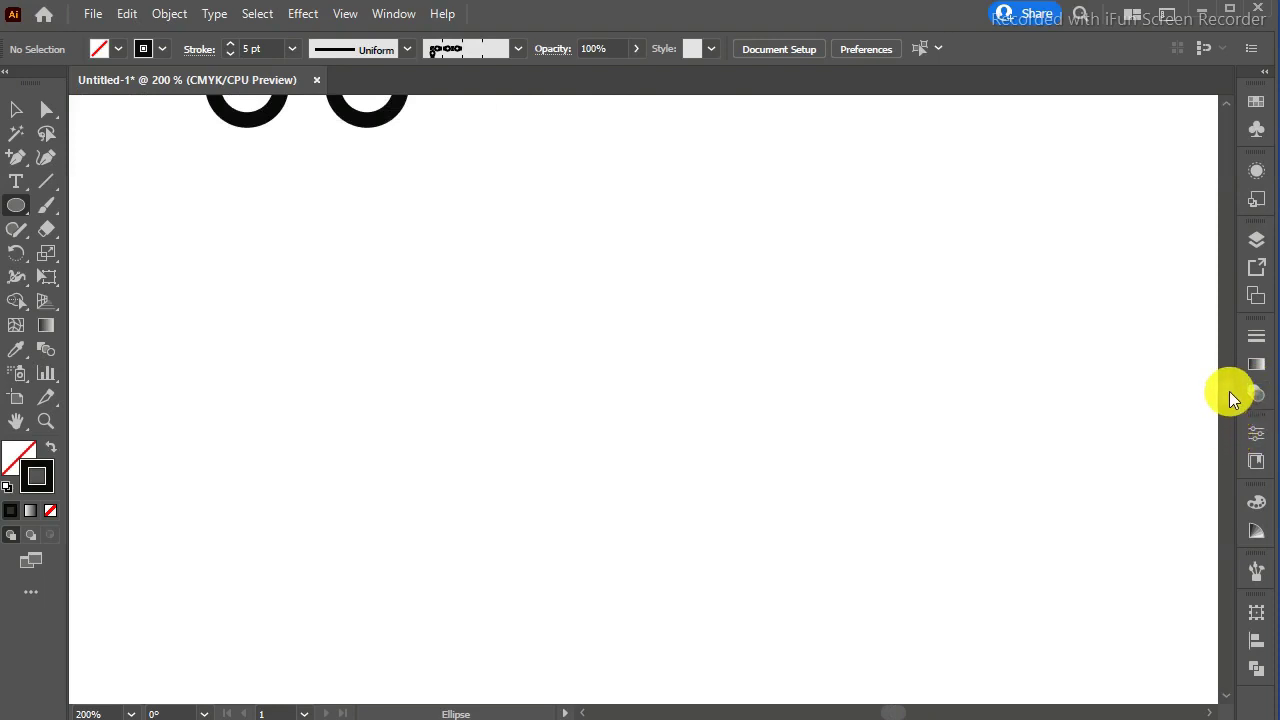
pyautogui.scroll(1, 1227, 395)
pyautogui.scroll(3, 1227, 393)
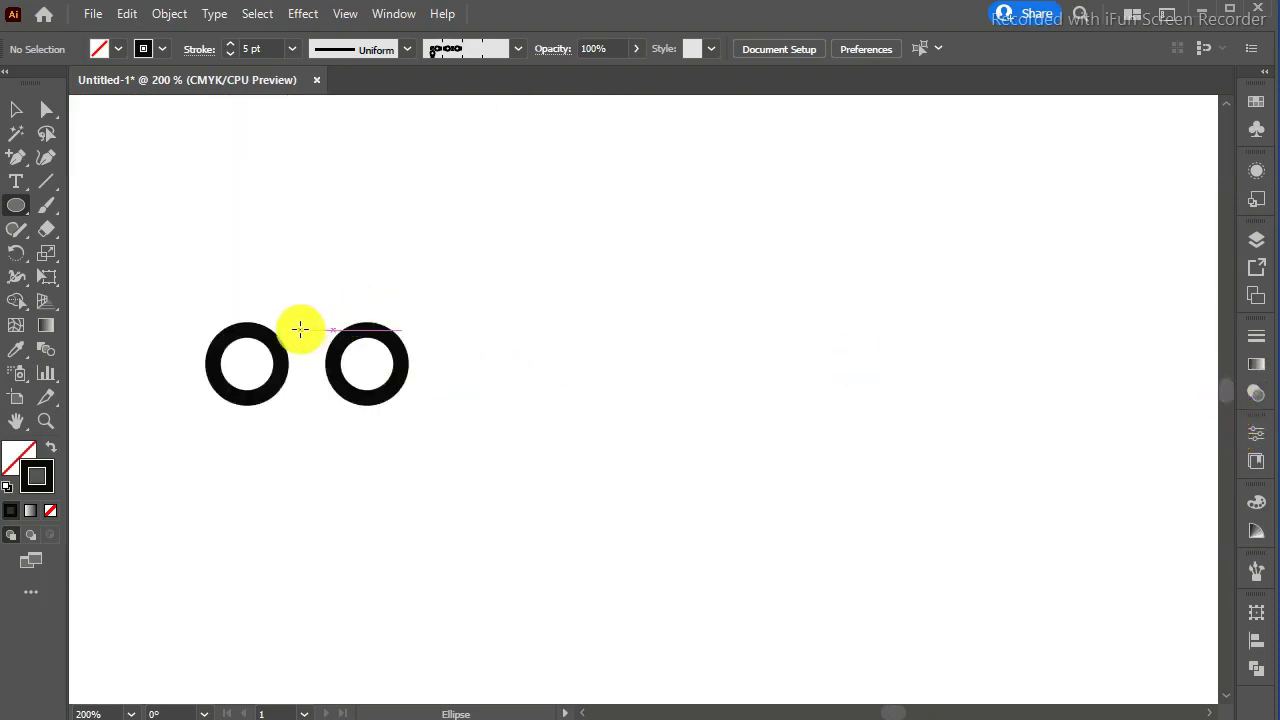
pyautogui.moveTo(277, 338); pyautogui.dragTo(341, 393)
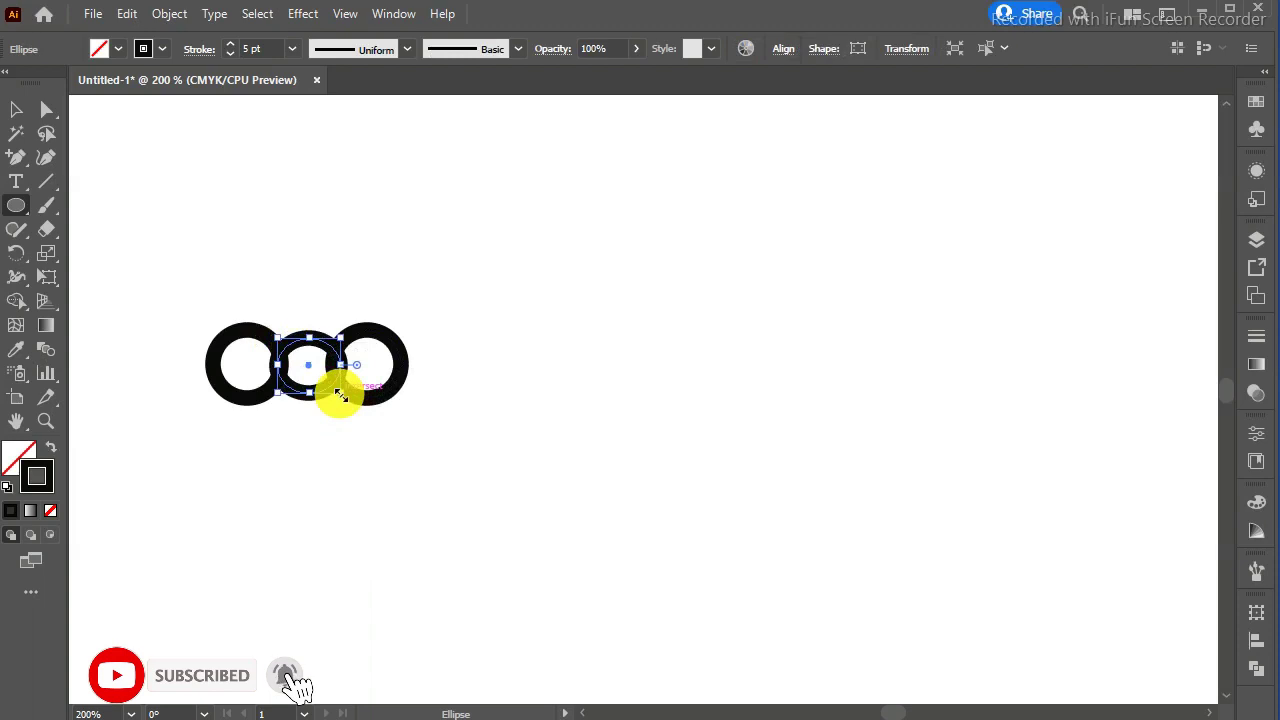
pyautogui.press('Delete')
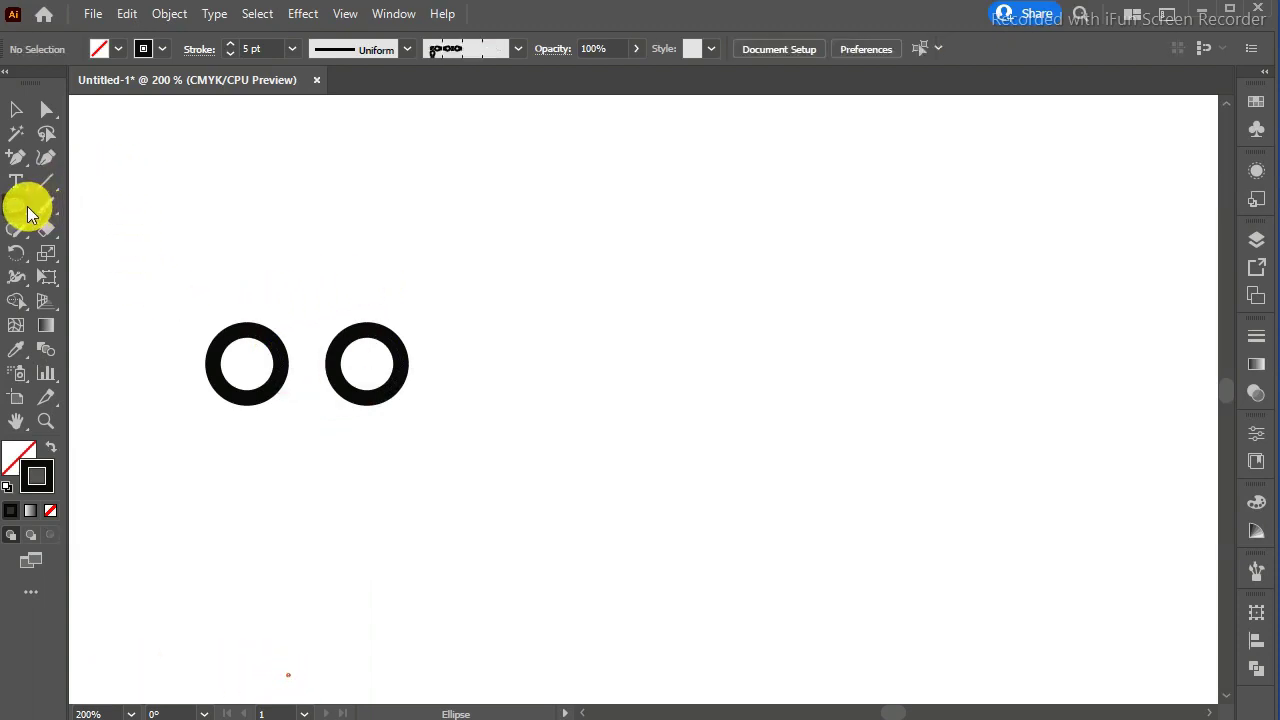
# Draw a solid black, outline-free rectangle spanning the gap between the two rings
pyautogui.moveTo(37, 212); pyautogui.dragTo(72, 226)
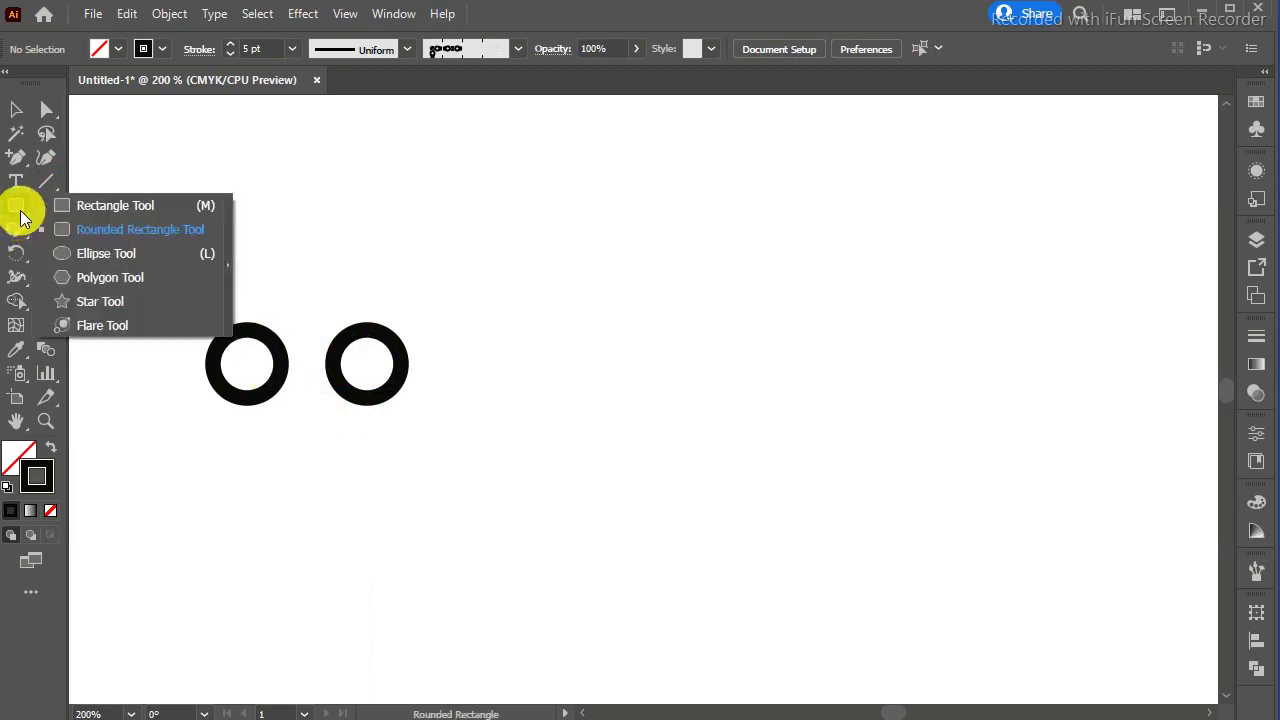
pyautogui.moveTo(19, 210); pyautogui.dragTo(80, 206)
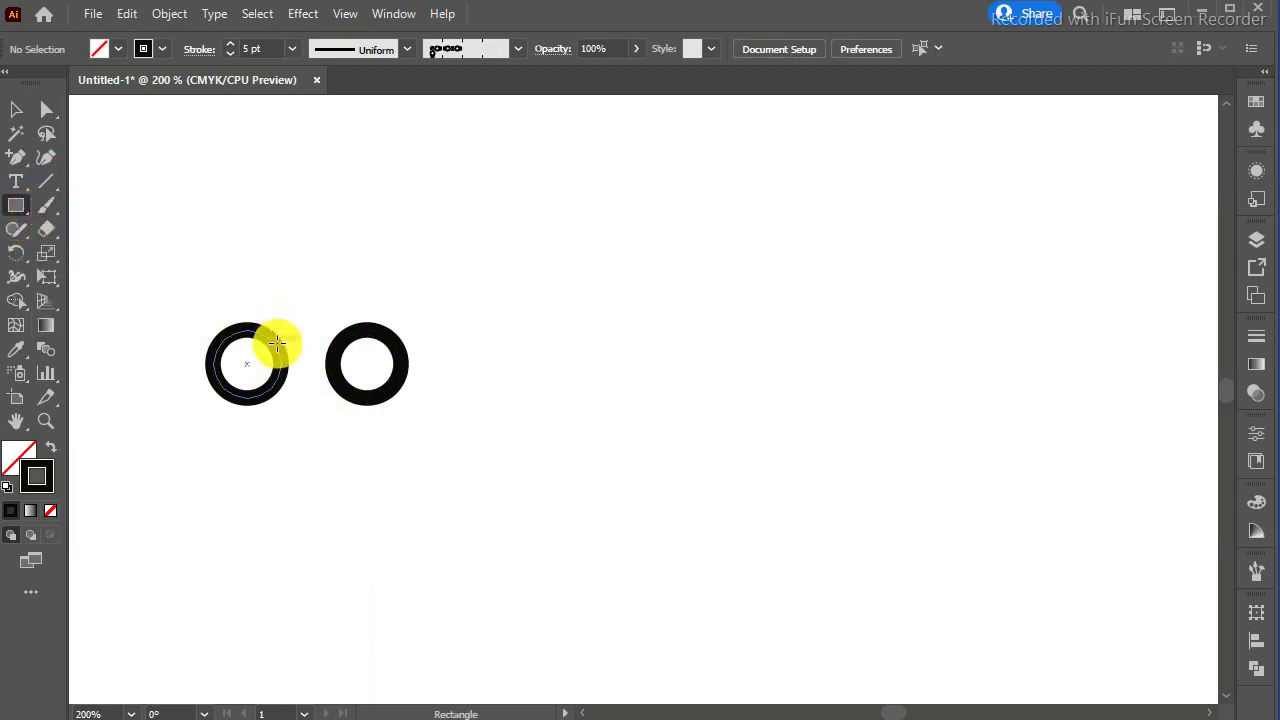
pyautogui.moveTo(275, 344); pyautogui.dragTo(339, 390)
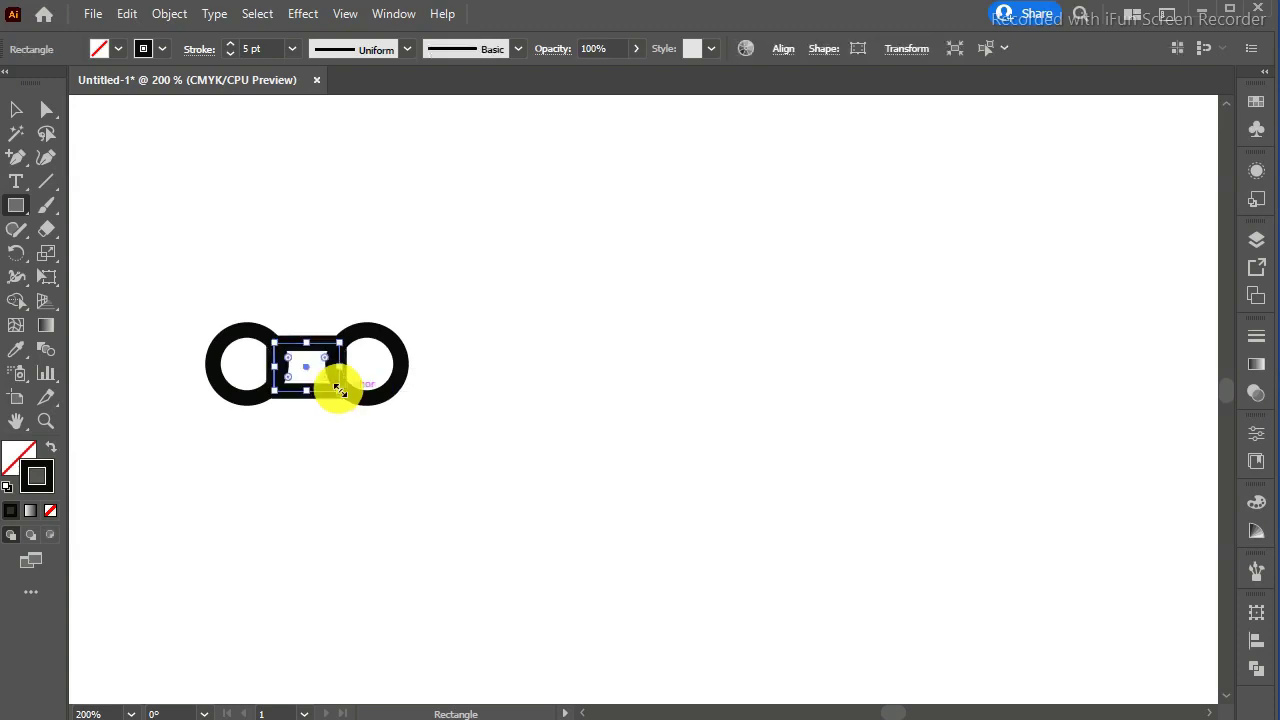
pyautogui.click(50, 443)
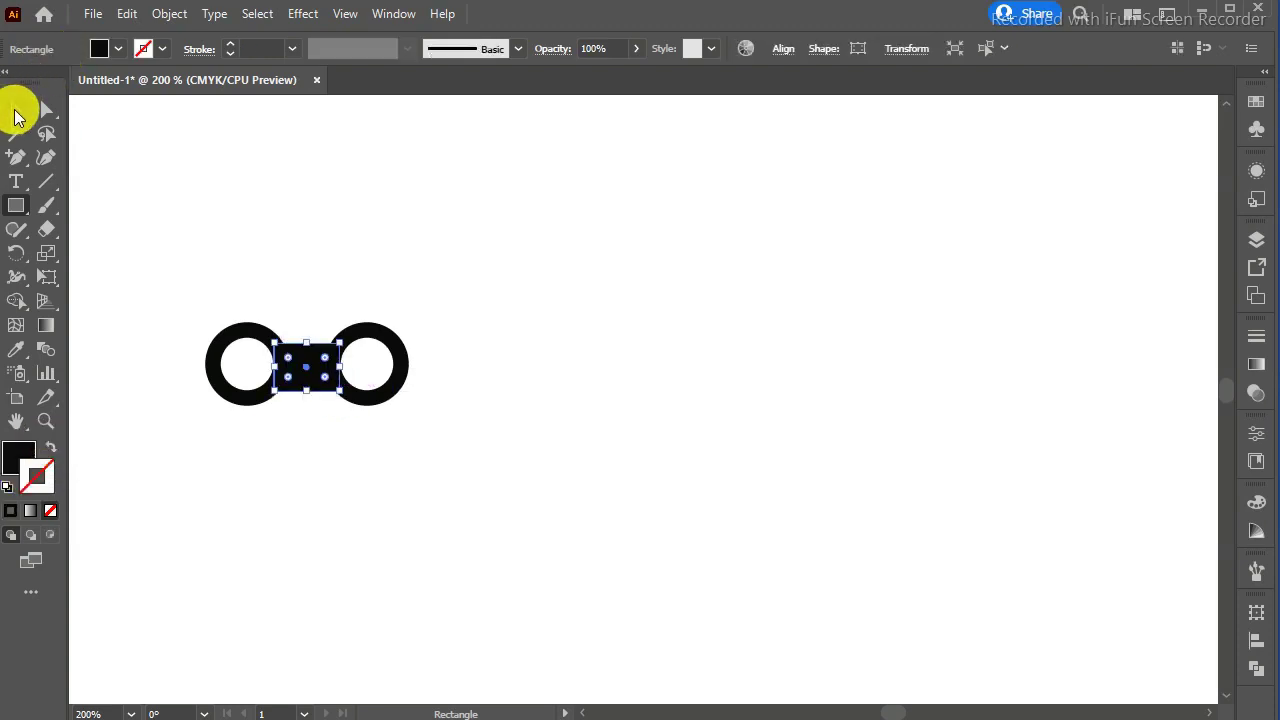
pyautogui.click(15, 114)
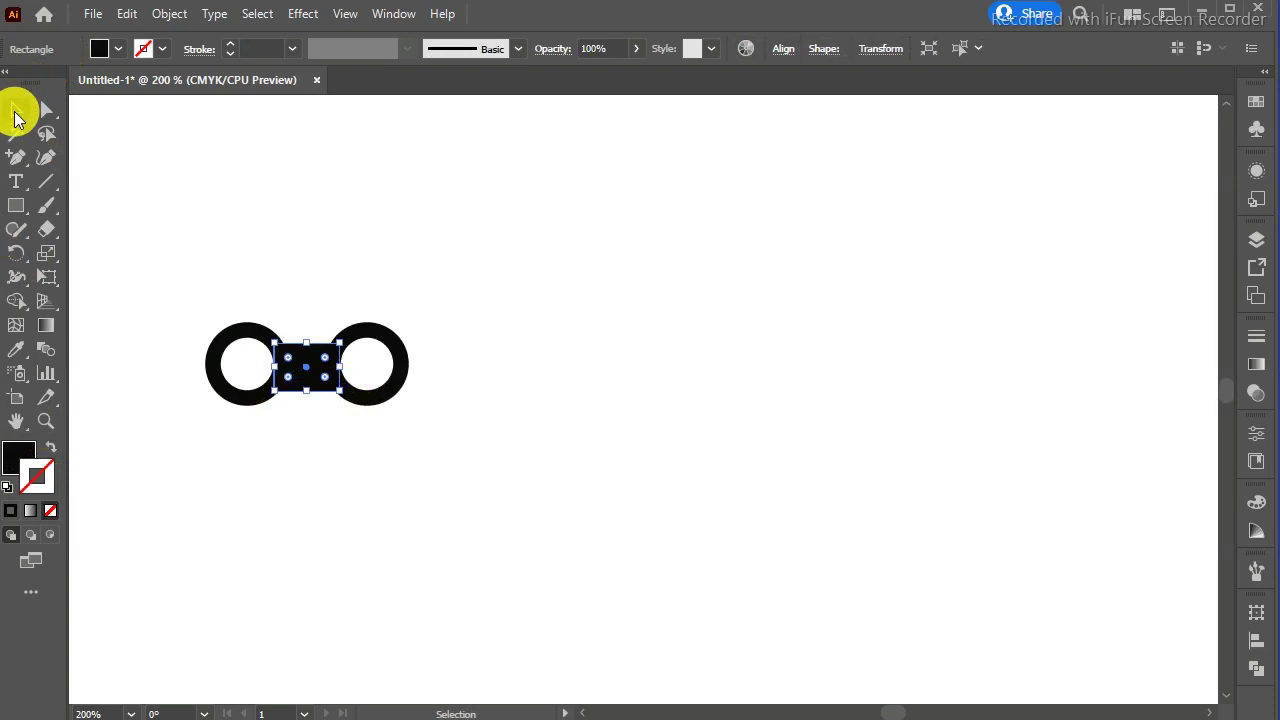
pyautogui.hotkey('ctrl', '+')
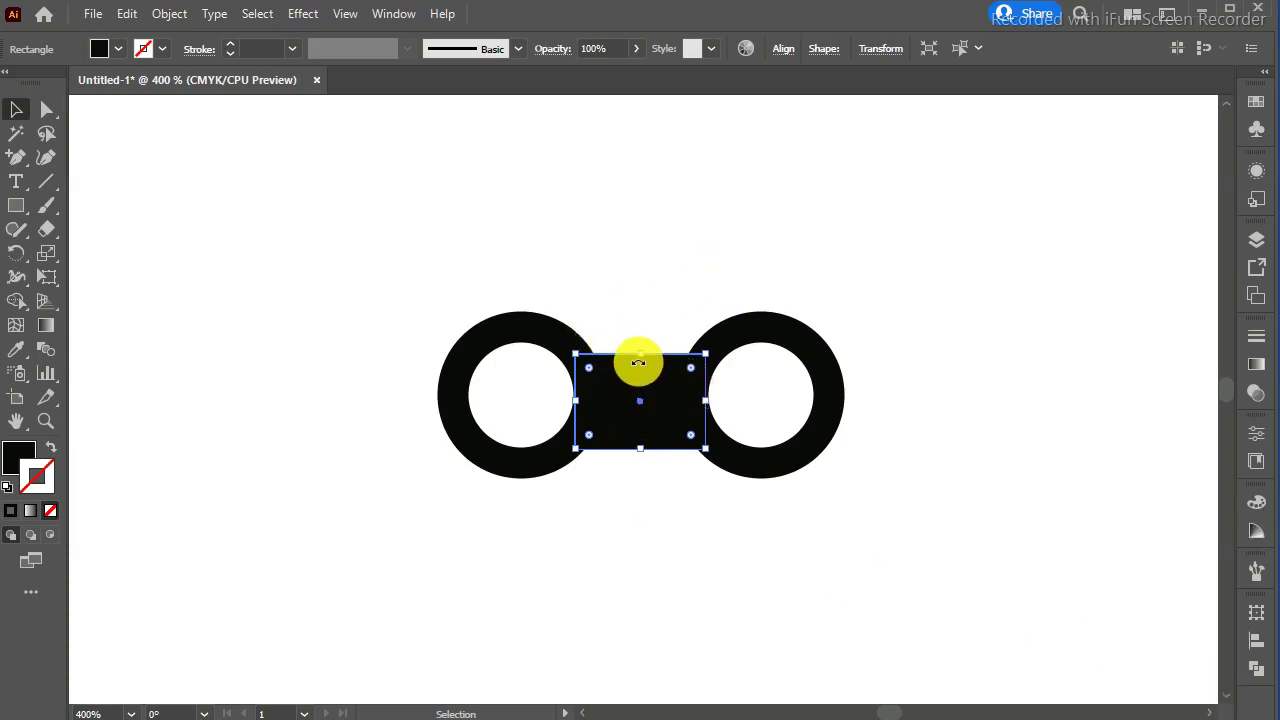
# Drag the rectangle's top edge up so it fits snugly between the rings
pyautogui.moveTo(639, 360); pyautogui.dragTo(640, 348)
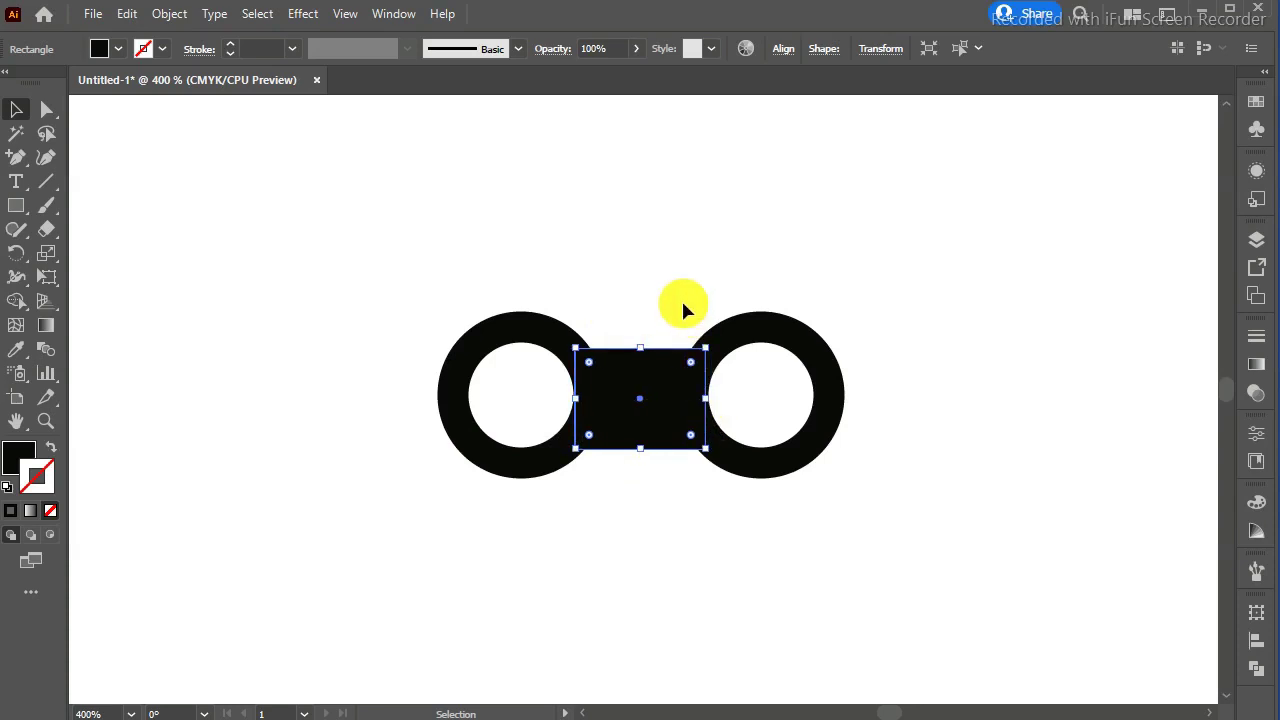
pyautogui.click(645, 286)
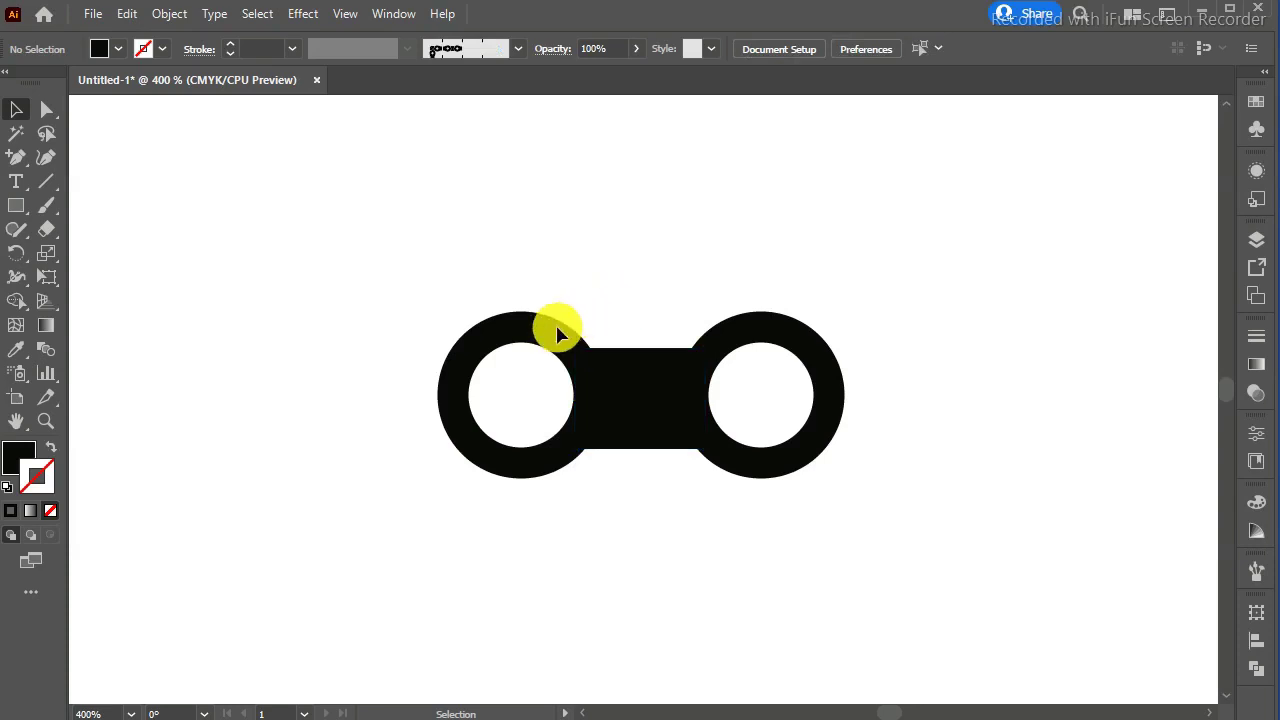
pyautogui.click(530, 330)
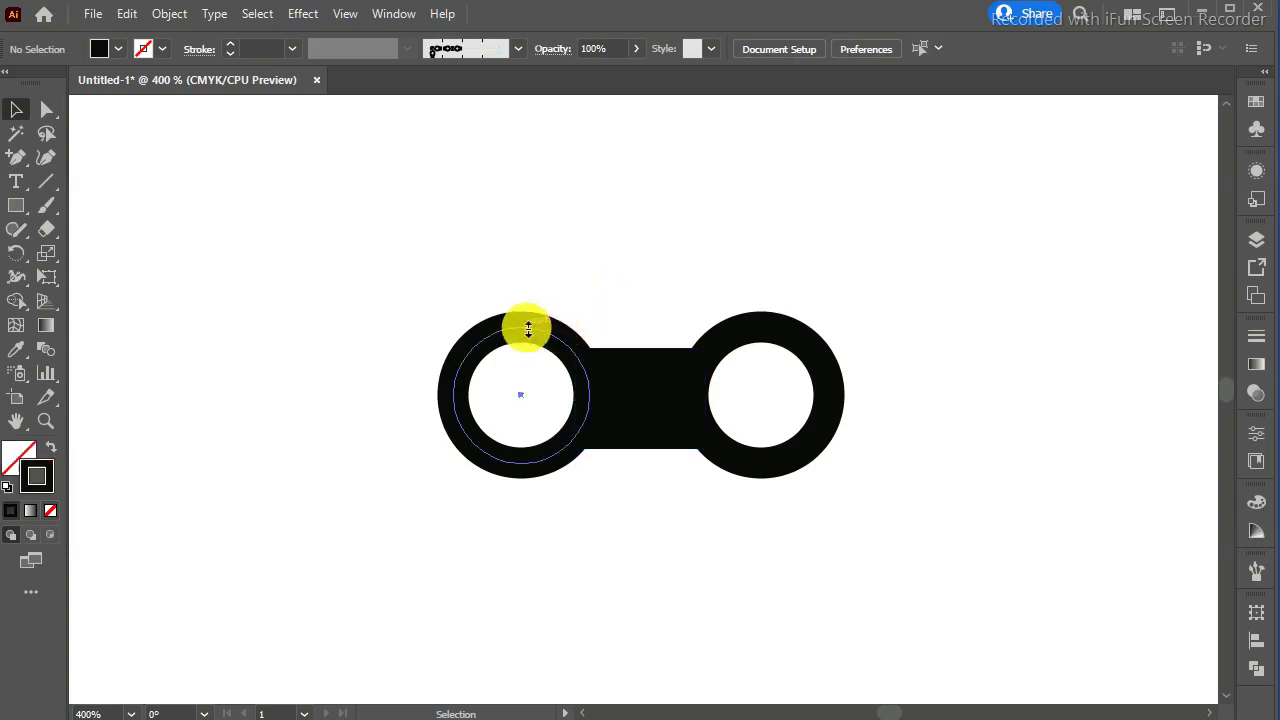
pyautogui.keyDown('shift'); pyautogui.click(786, 342); pyautogui.keyUp('shift')
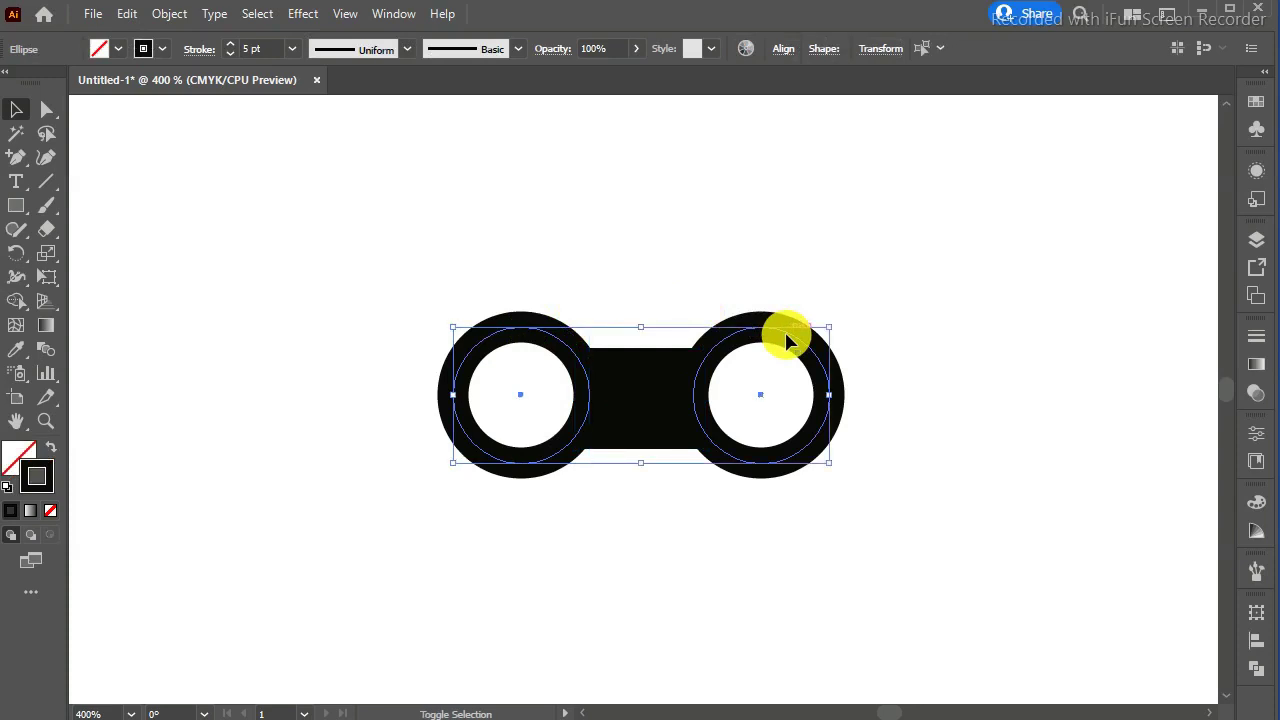
# Vertically centre the rectangle on the left ring, then marquee-select rings and rectangle together
pyautogui.click(1258, 642)
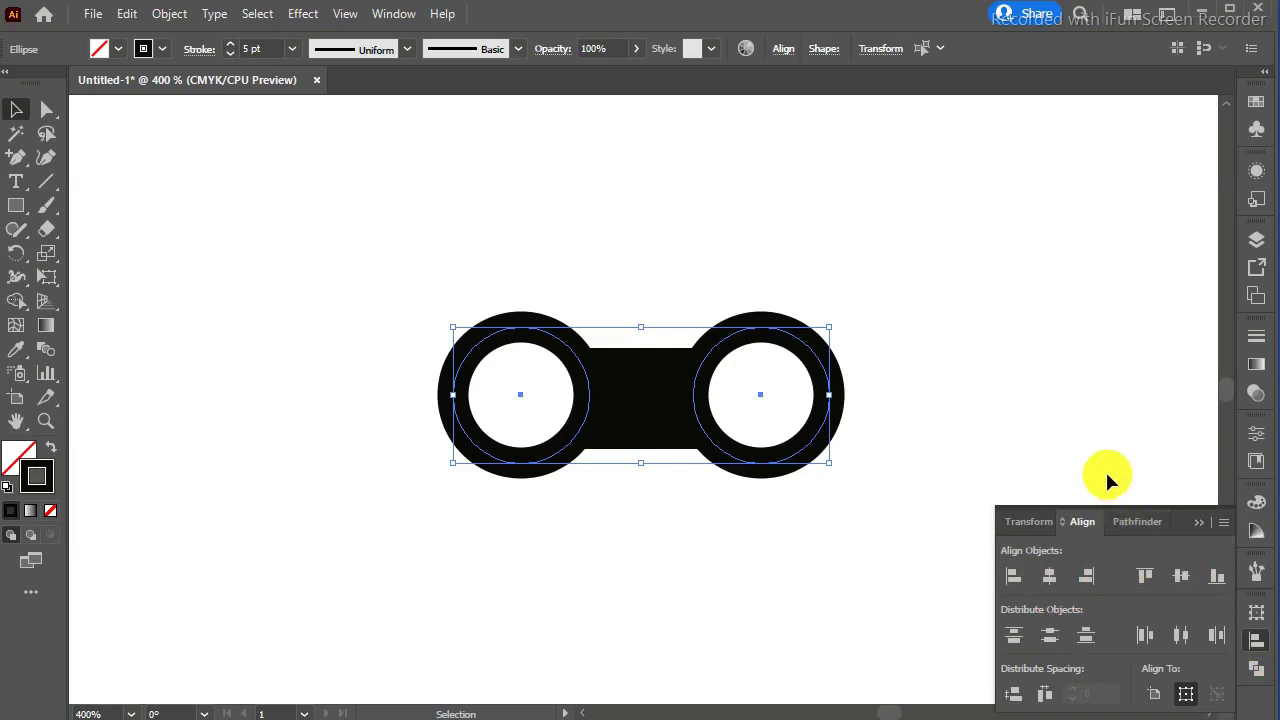
pyautogui.click(648, 293)
pyautogui.click(650, 362)
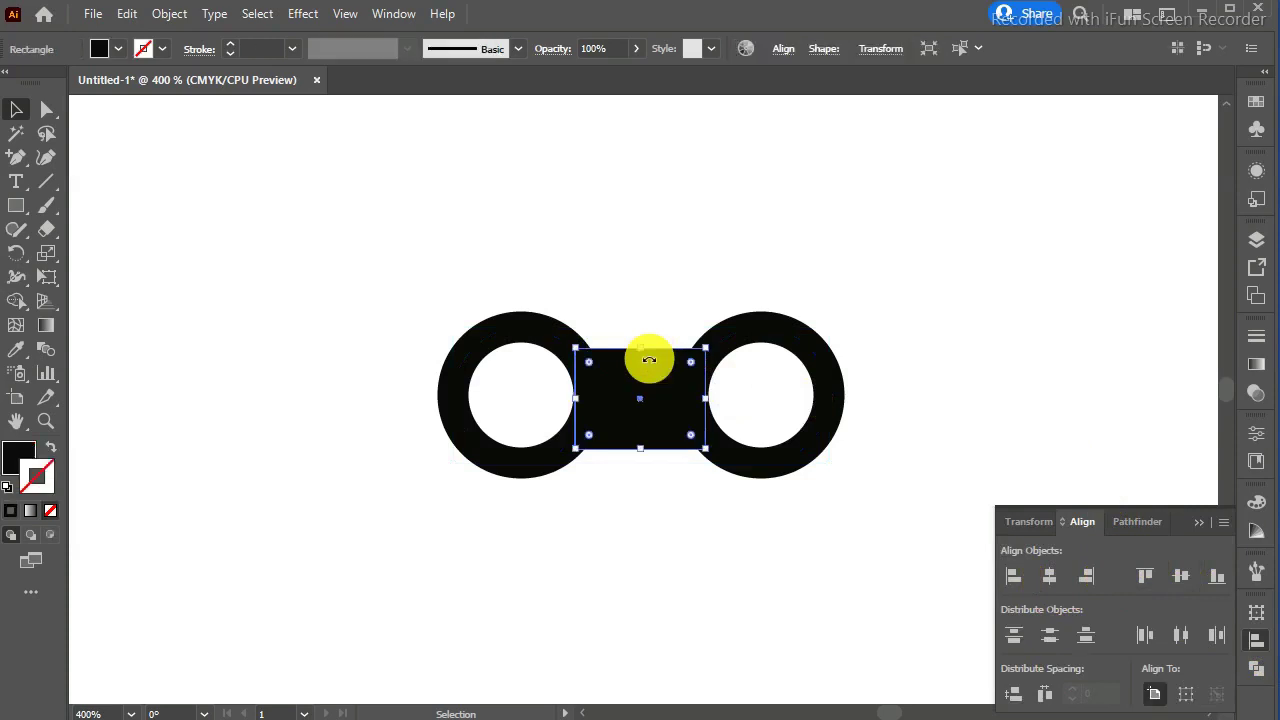
pyautogui.keyDown('shift'); pyautogui.click(537, 333); pyautogui.keyUp('shift')
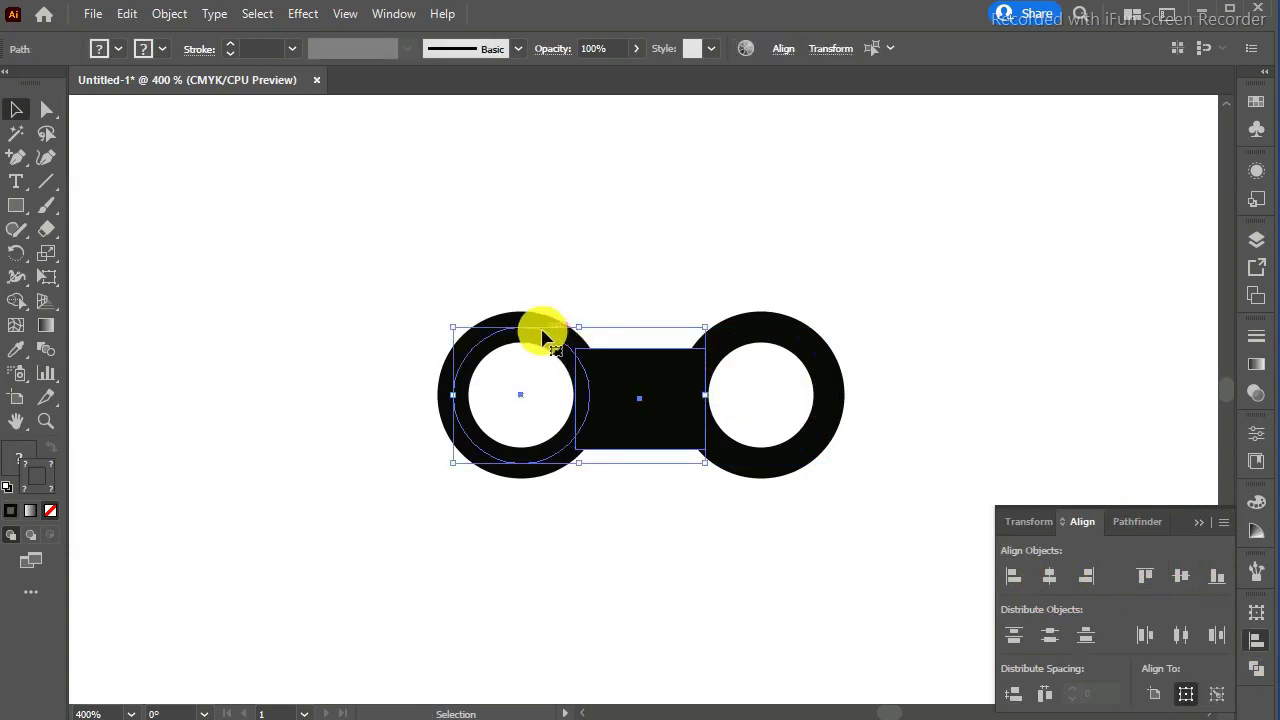
pyautogui.click(542, 336)
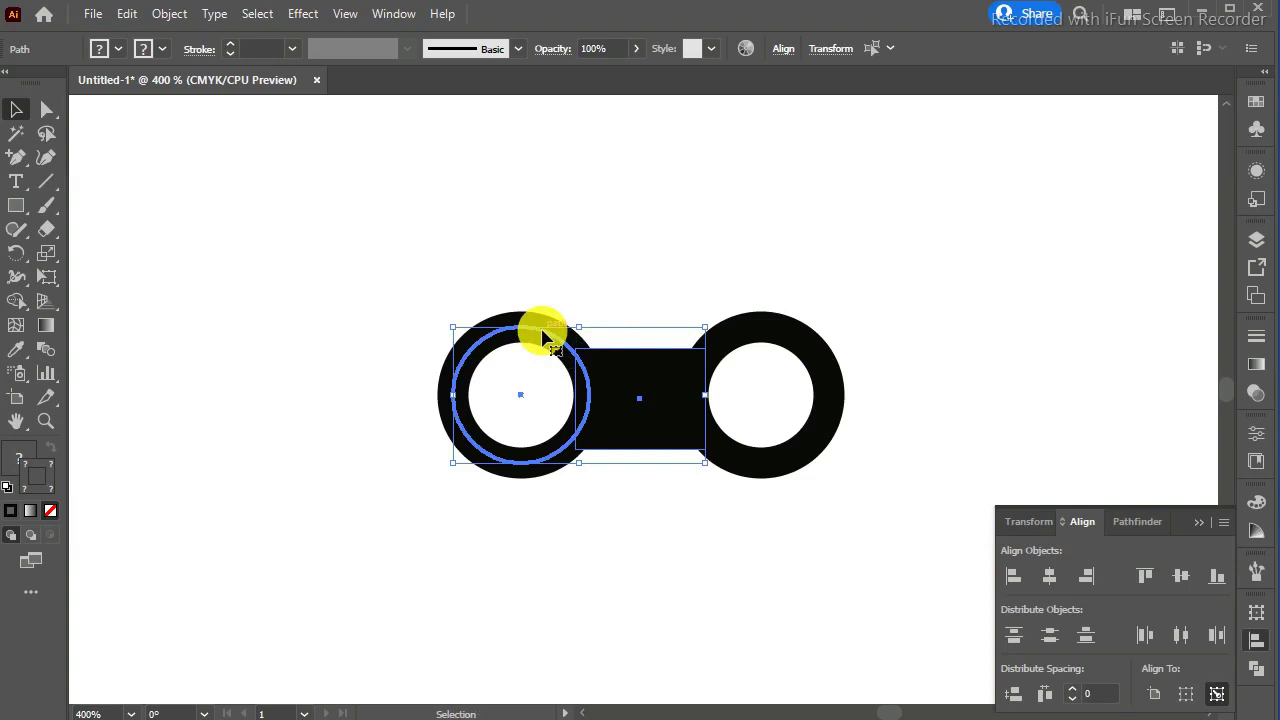
pyautogui.click(1179, 581)
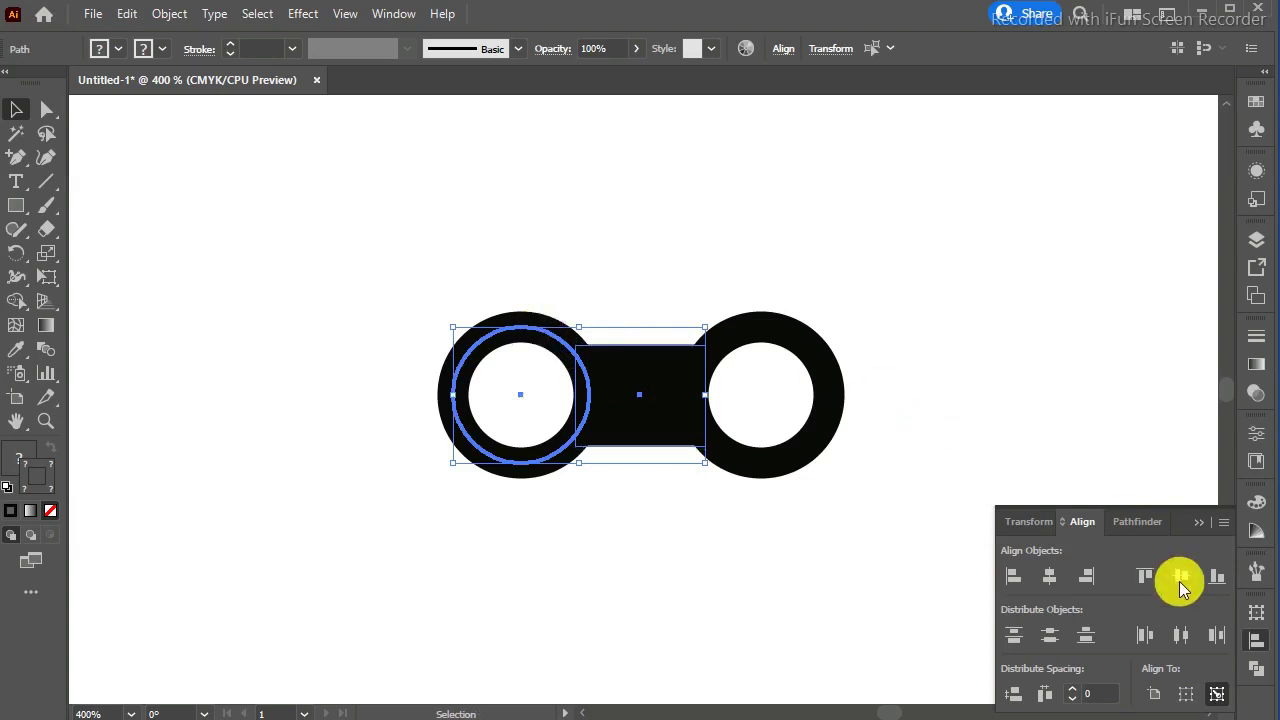
pyautogui.click(1108, 426)
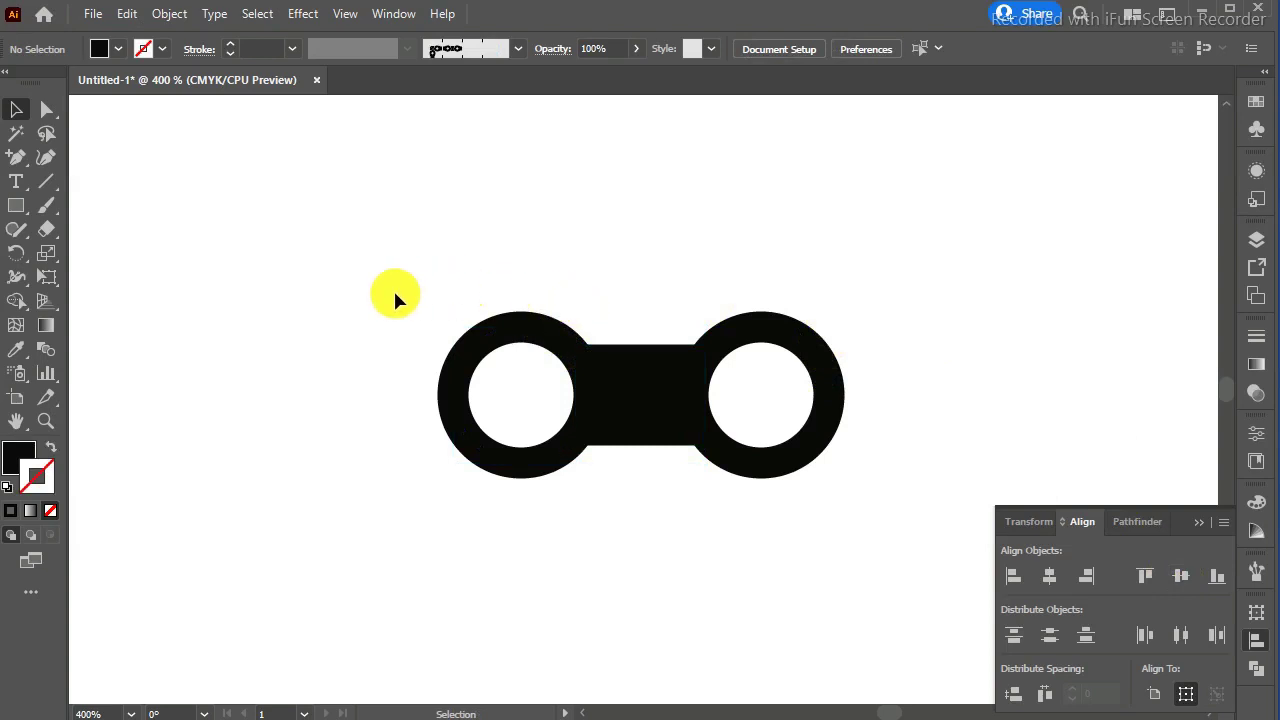
pyautogui.moveTo(395, 296); pyautogui.dragTo(929, 476)
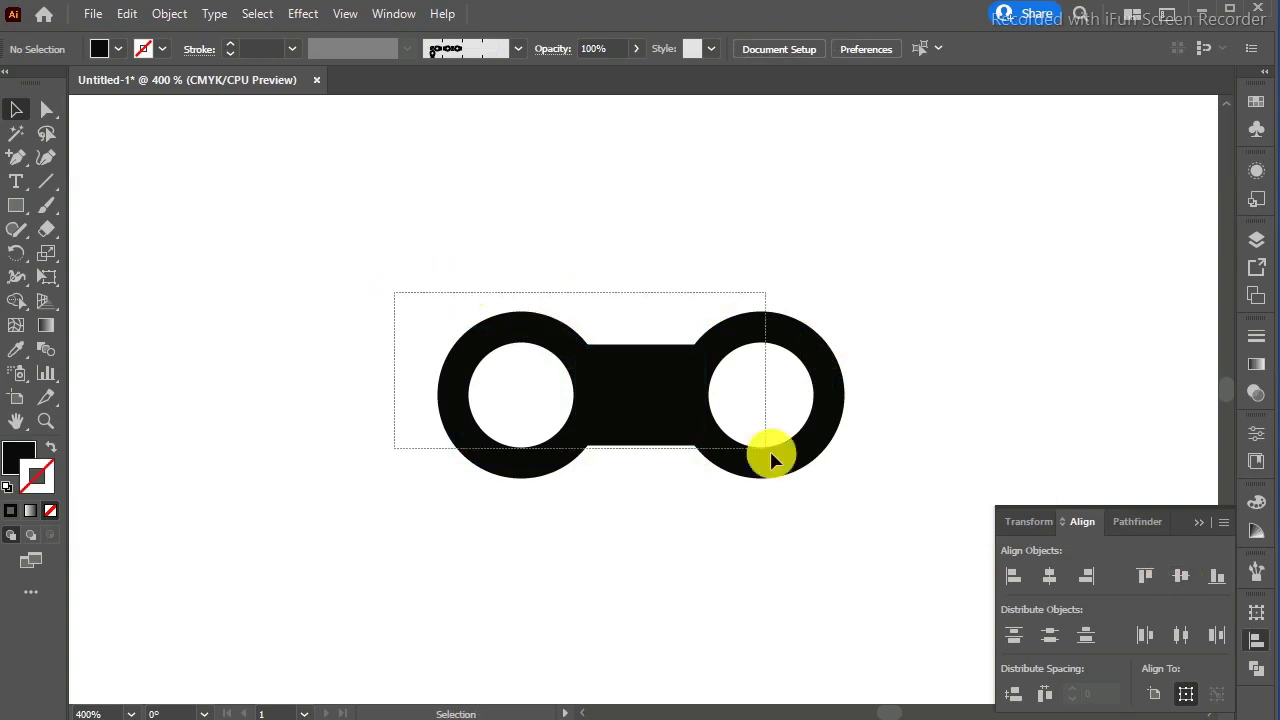
# Expand the rings and rectangle (fill and stroke) into outlines and reselect the group
pyautogui.click(168, 16)
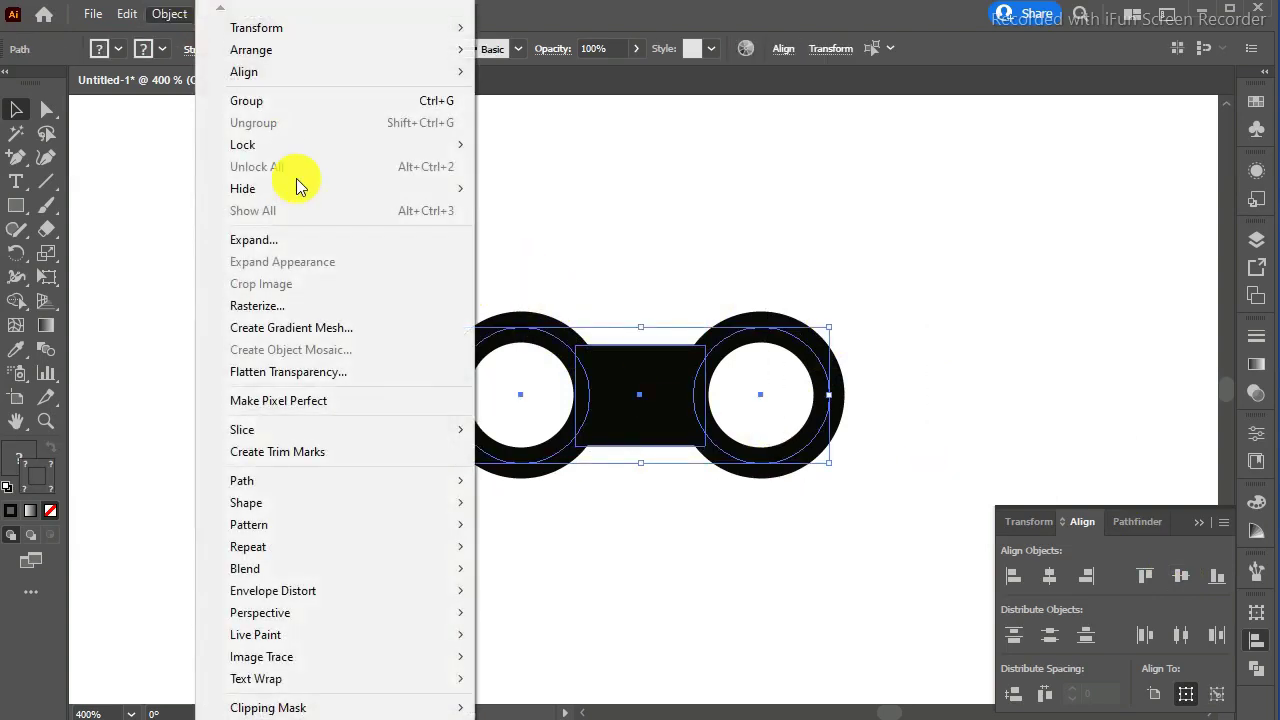
pyautogui.click(328, 245)
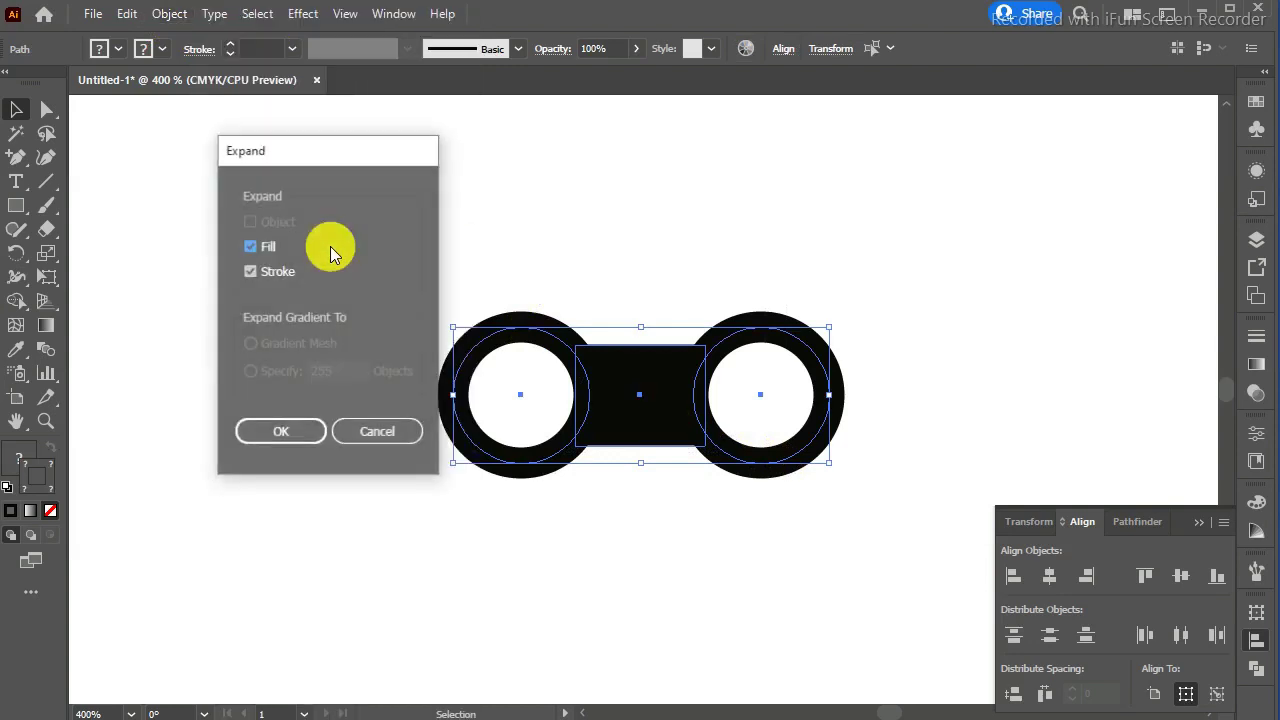
pyautogui.click(288, 428)
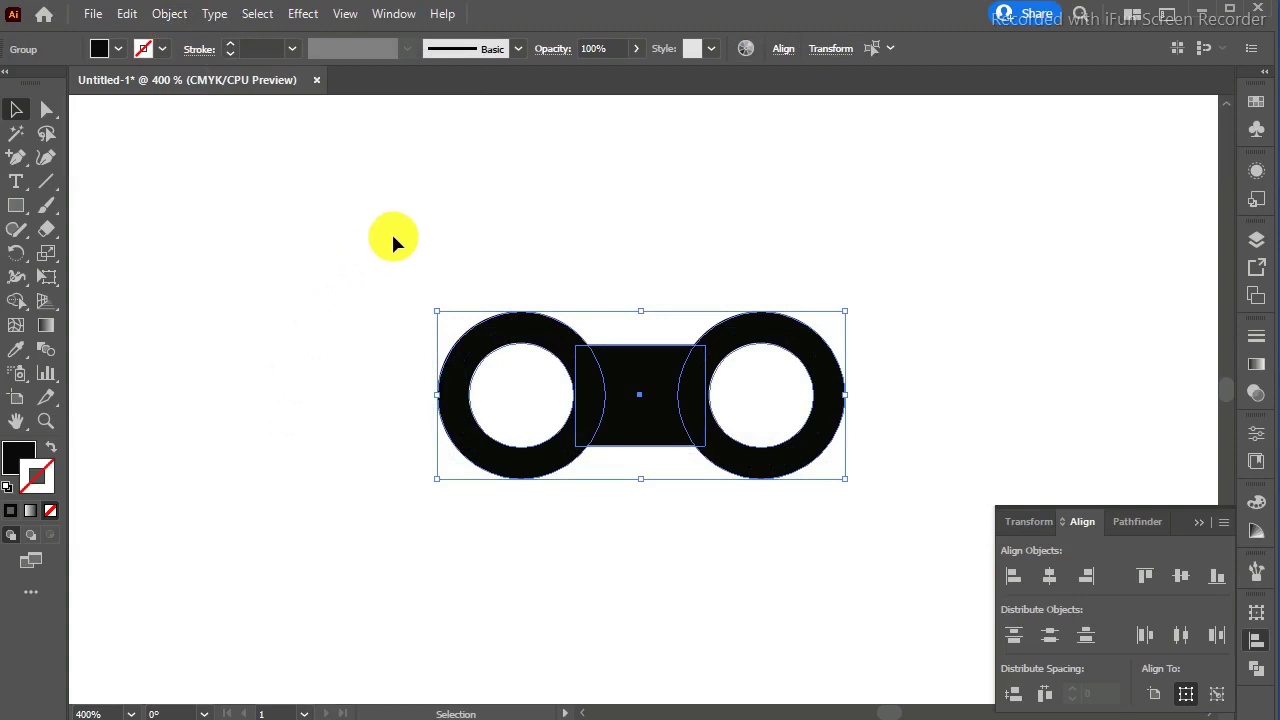
pyautogui.click(360, 274)
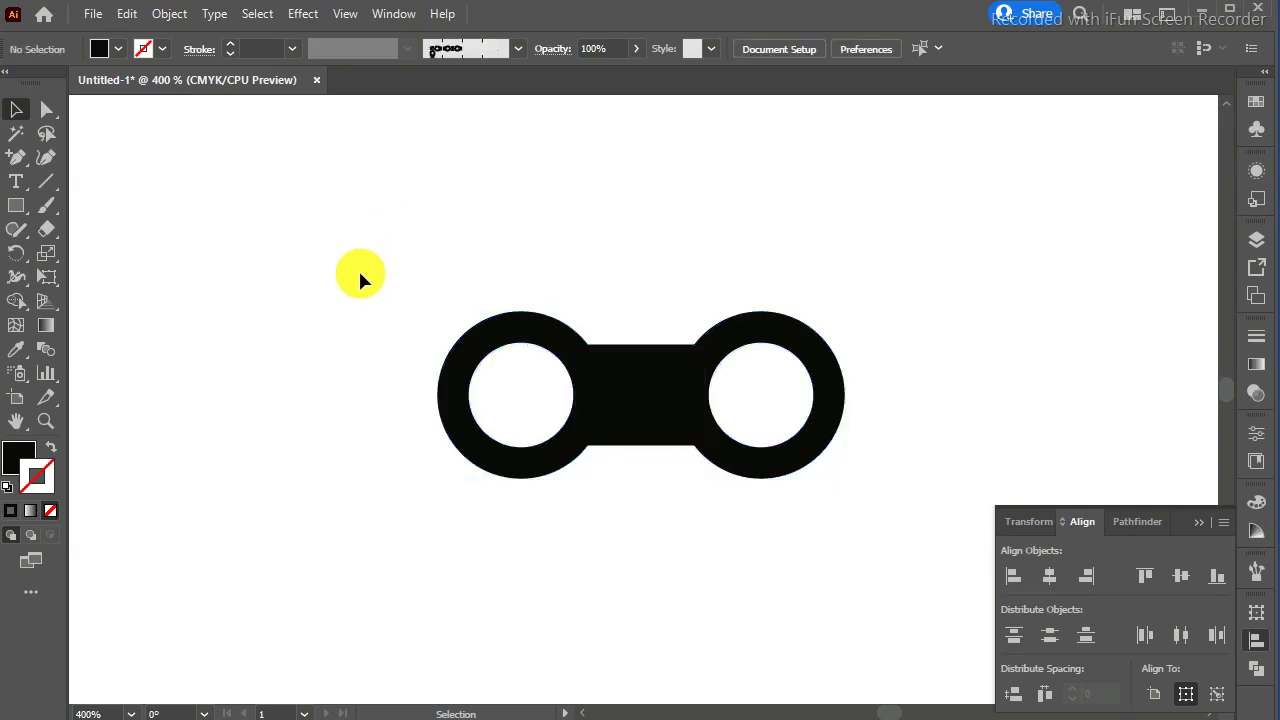
pyautogui.moveTo(359, 272); pyautogui.dragTo(926, 524)
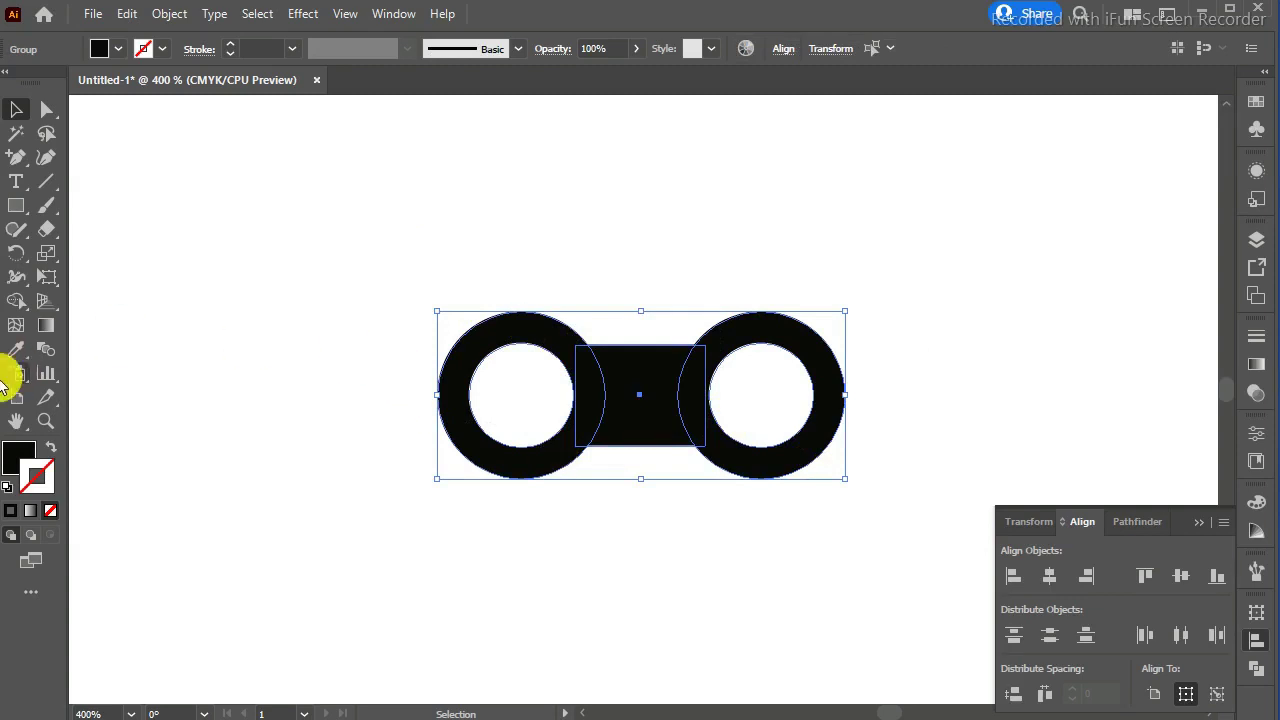
pyautogui.click(17, 305)
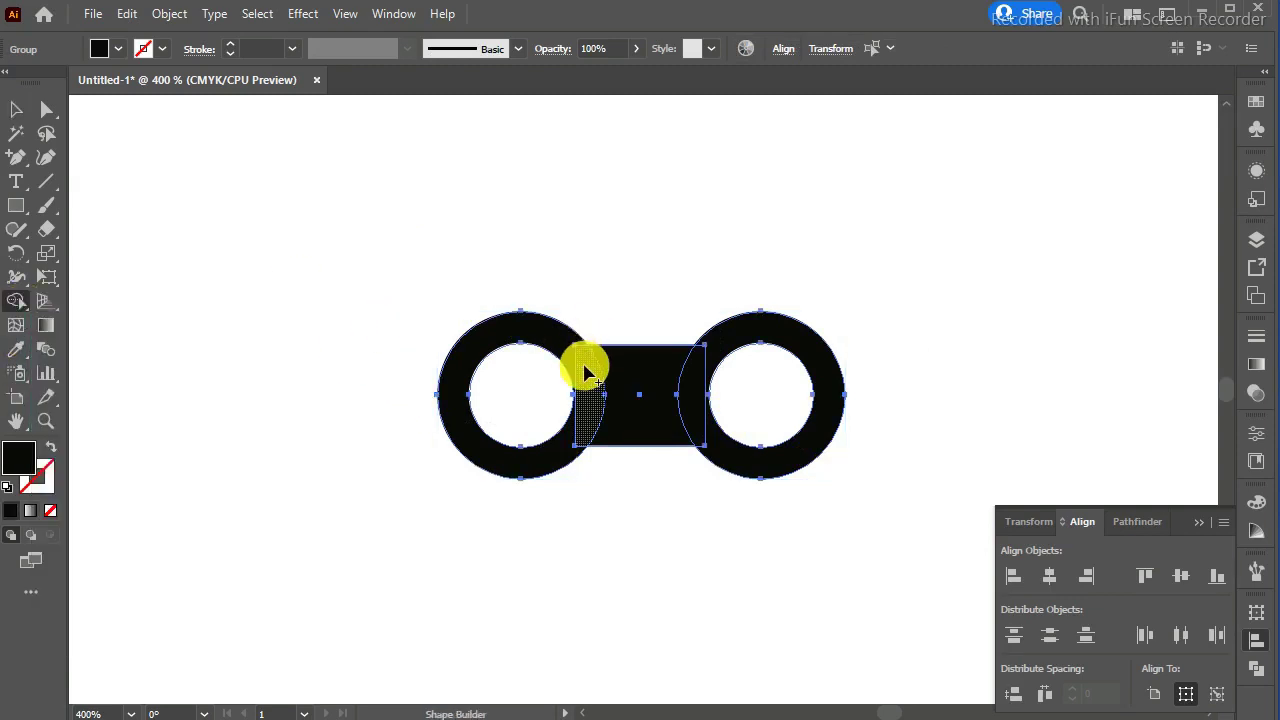
# Shape Builder-drag across left ring, middle bar and right ring to unite them
pyautogui.moveTo(586, 373); pyautogui.dragTo(563, 337)
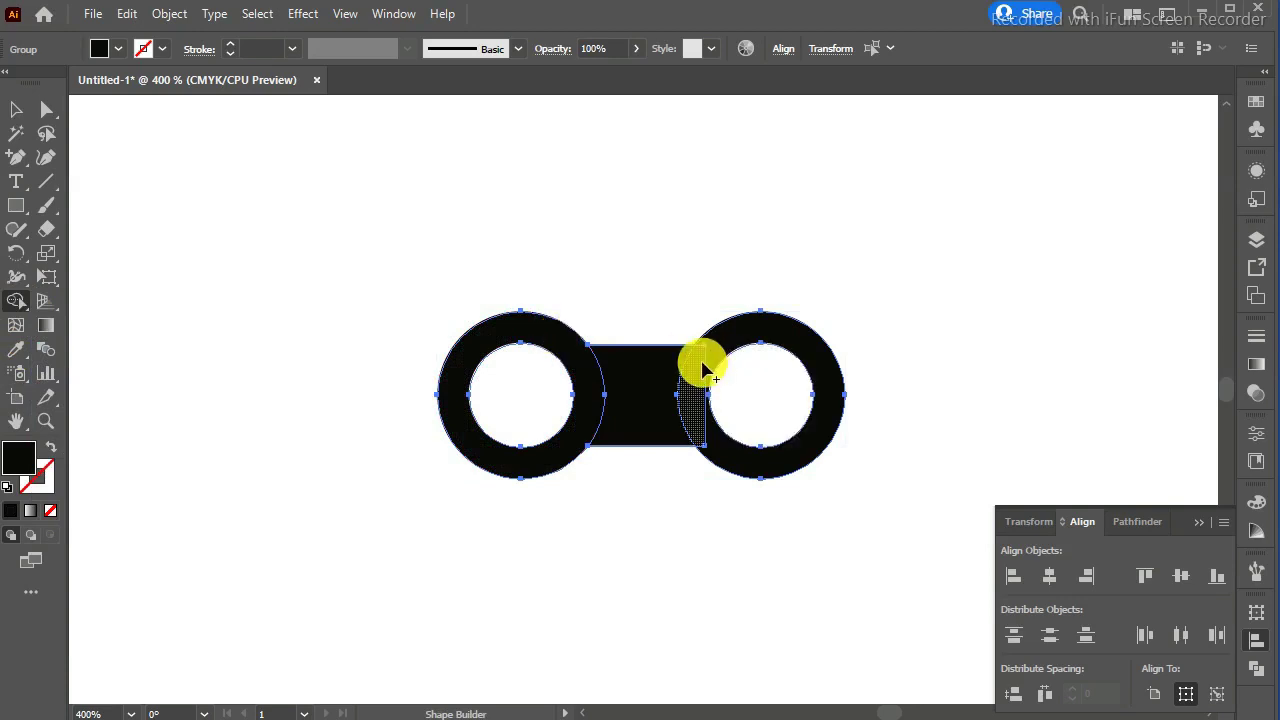
pyautogui.moveTo(703, 370)
pyautogui.mouseDown()
pyautogui.moveTo(718, 343)
pyautogui.moveTo(667, 368)
pyautogui.mouseUp()
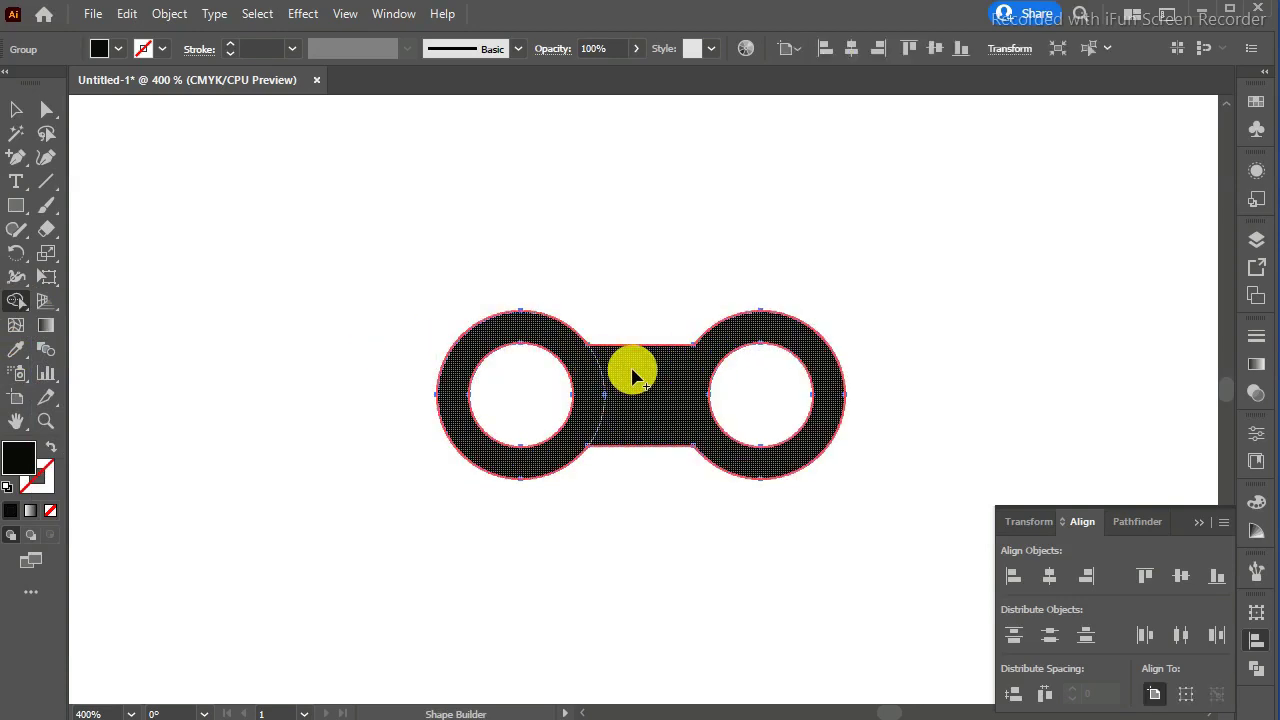
pyautogui.click(632, 375)
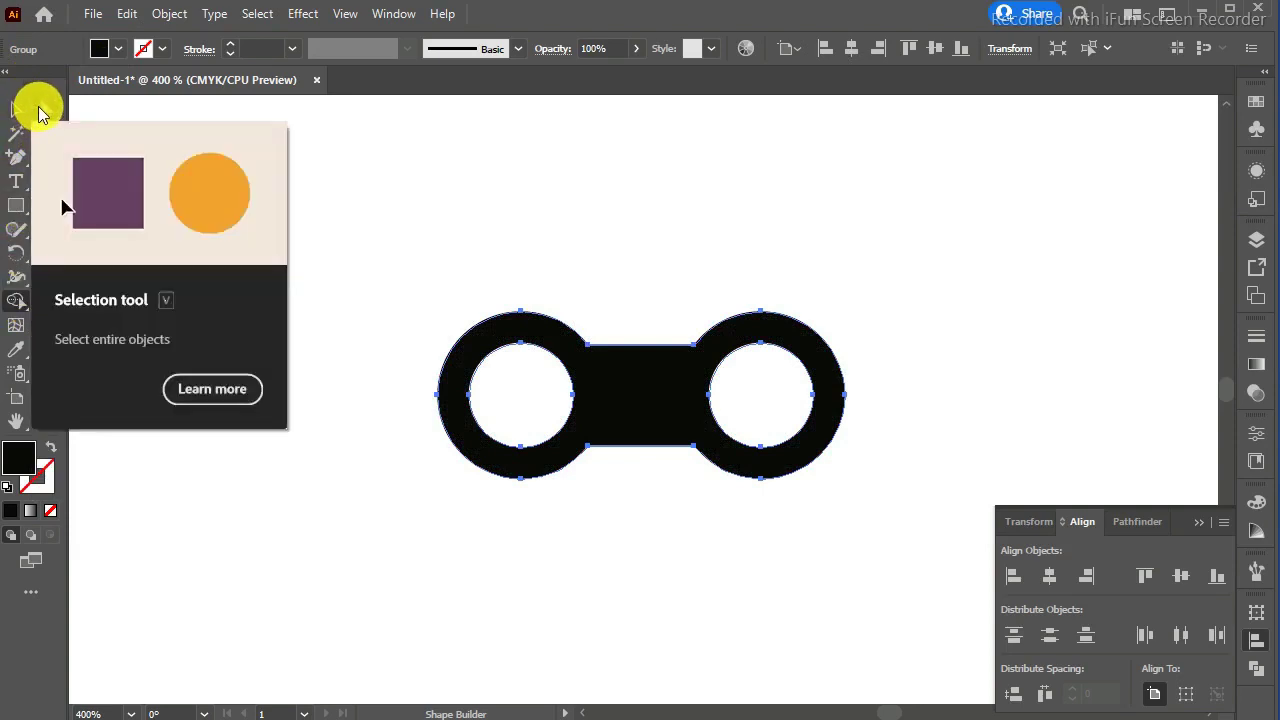
# Round the middle bar's four corner anchors to about 14 pt with the live-corner widget
pyautogui.click(41, 109)
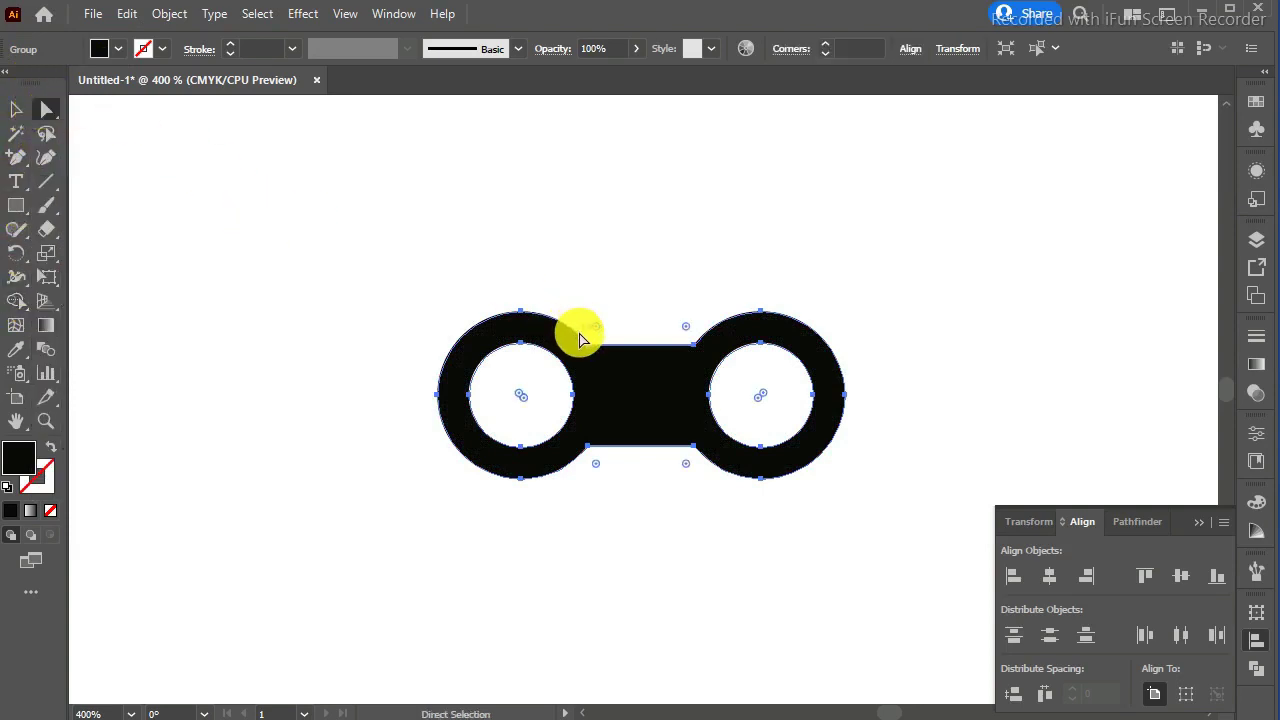
pyautogui.click(588, 346)
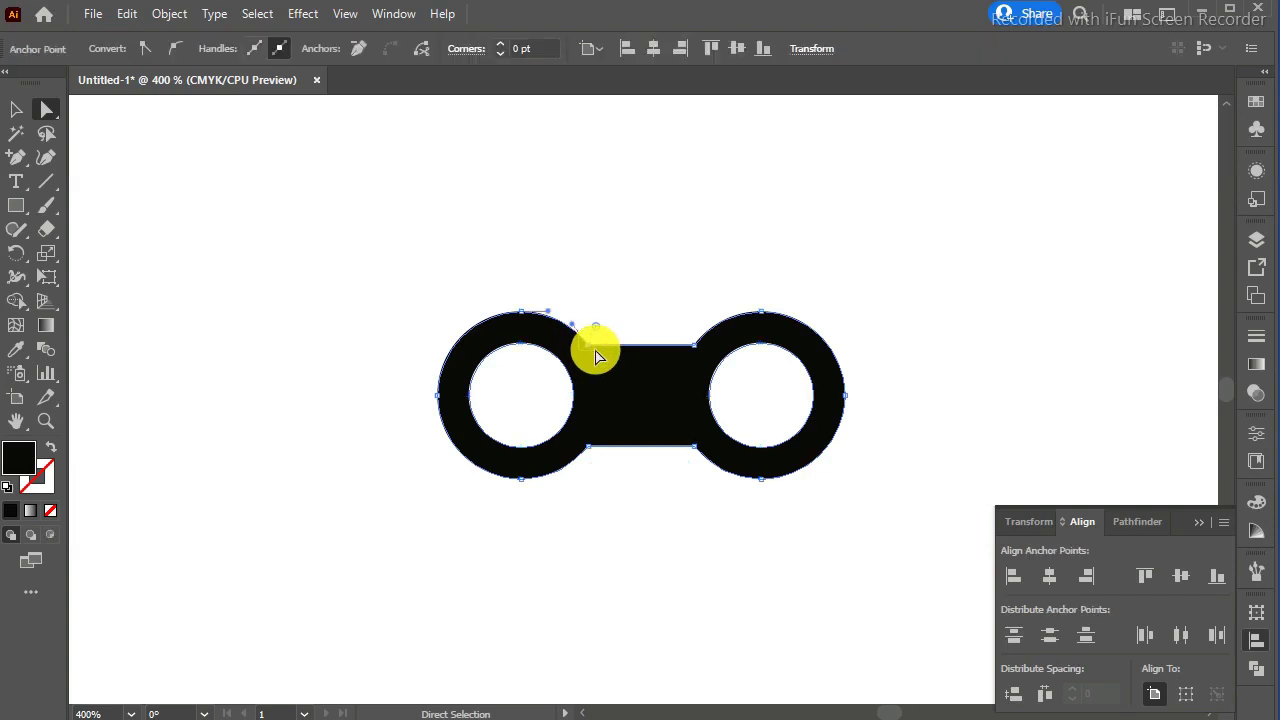
pyautogui.keyDown('shift'); pyautogui.click(694, 346); pyautogui.keyUp('shift')
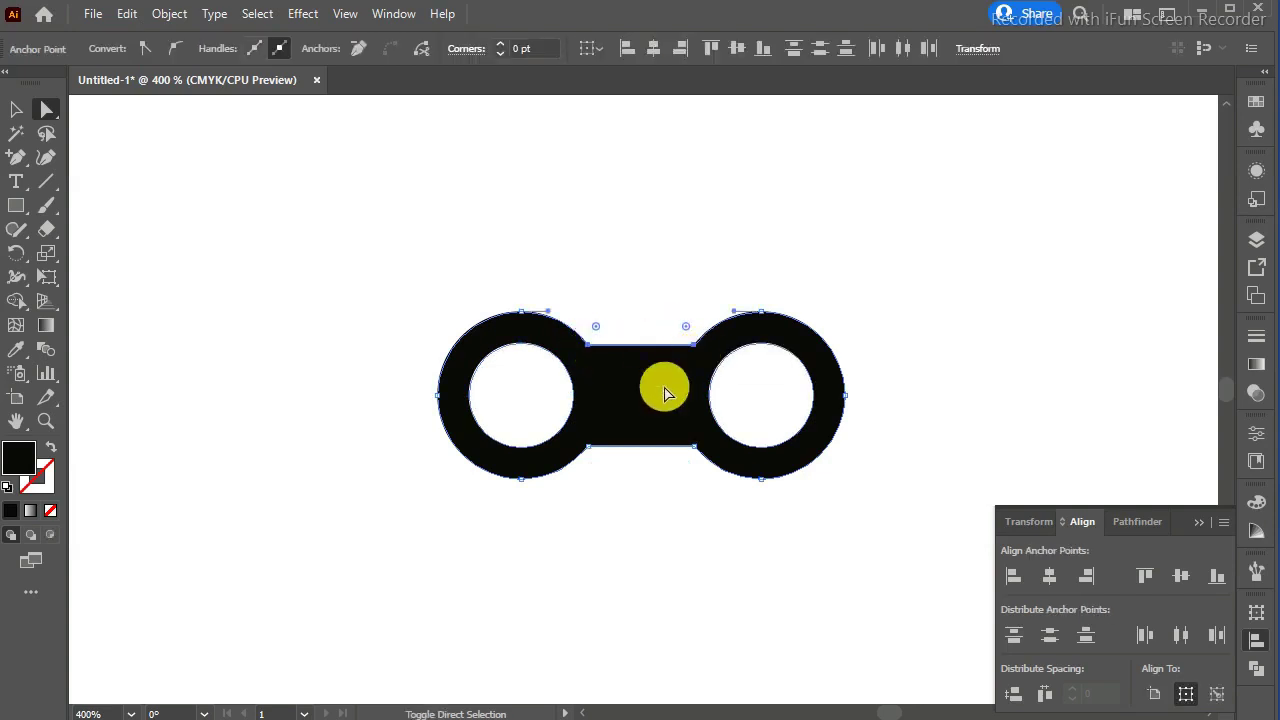
pyautogui.keyDown('shift'); pyautogui.click(588, 446); pyautogui.keyUp('shift')
pyautogui.keyDown('shift'); pyautogui.click(694, 446); pyautogui.keyUp('shift')
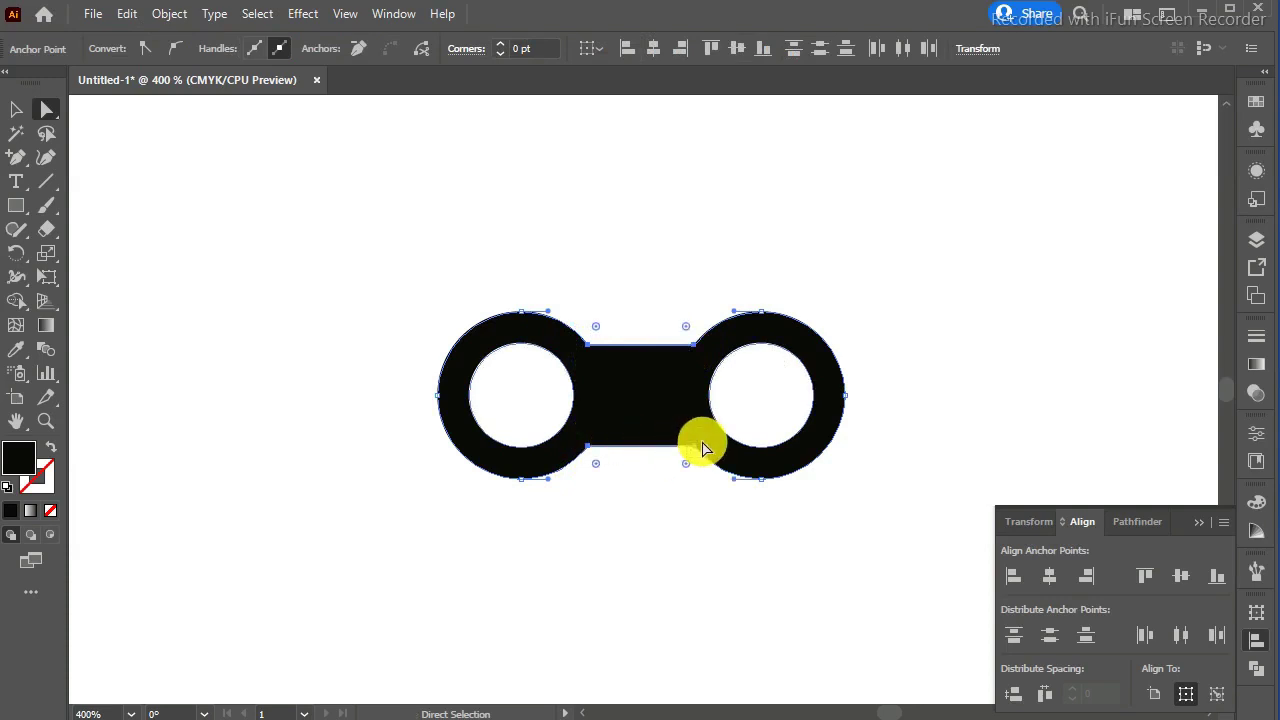
pyautogui.moveTo(686, 465); pyautogui.dragTo(691, 544)
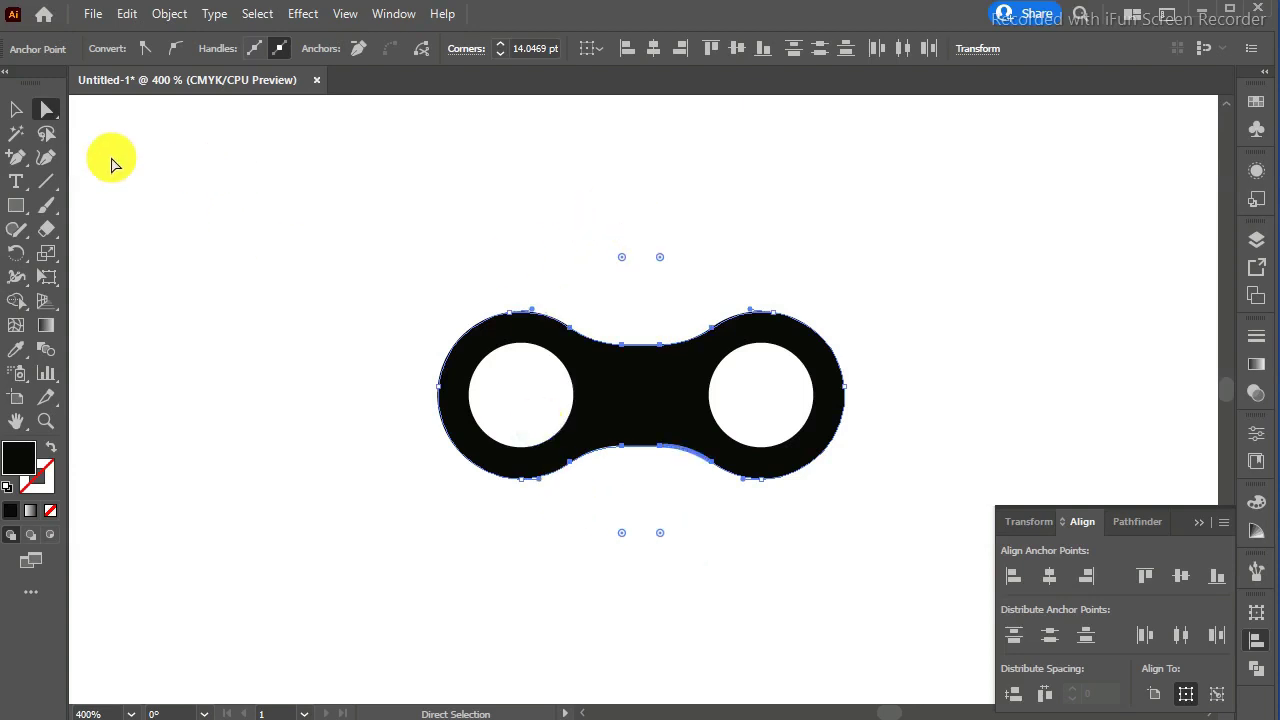
pyautogui.click(15, 110)
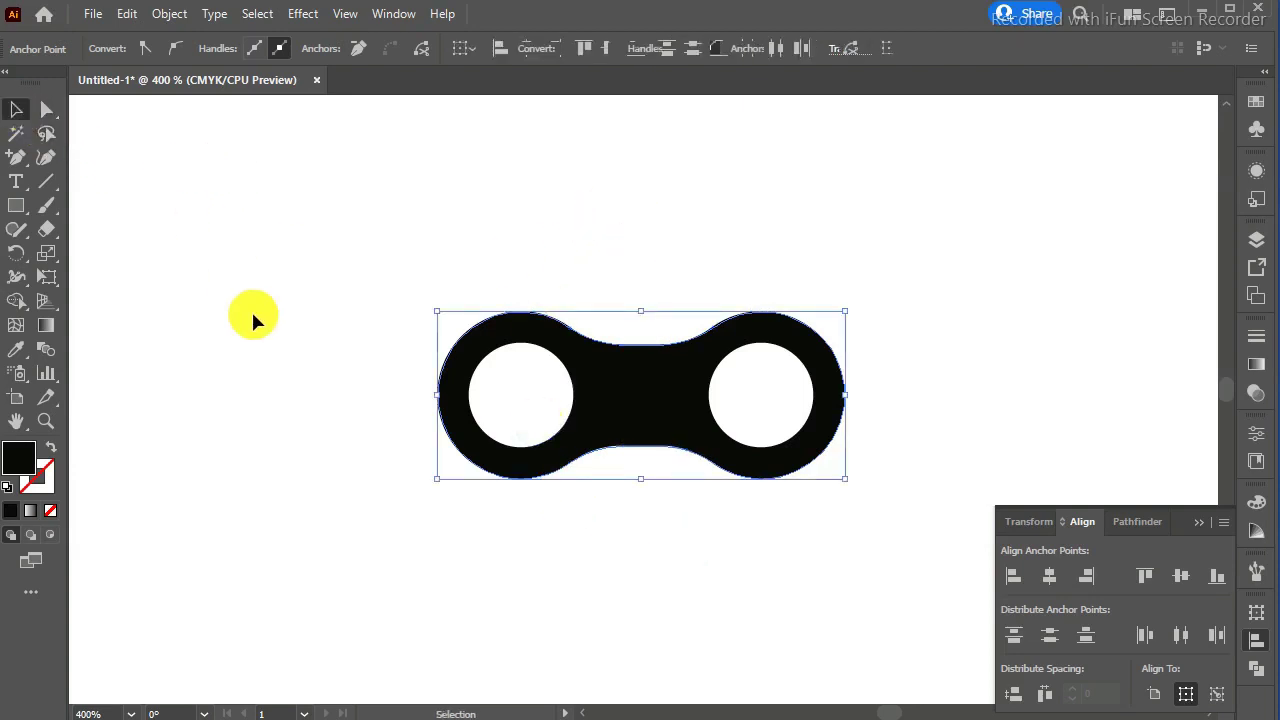
# Draw a rectangle over the left half of the chain link
pyautogui.click(251, 309)
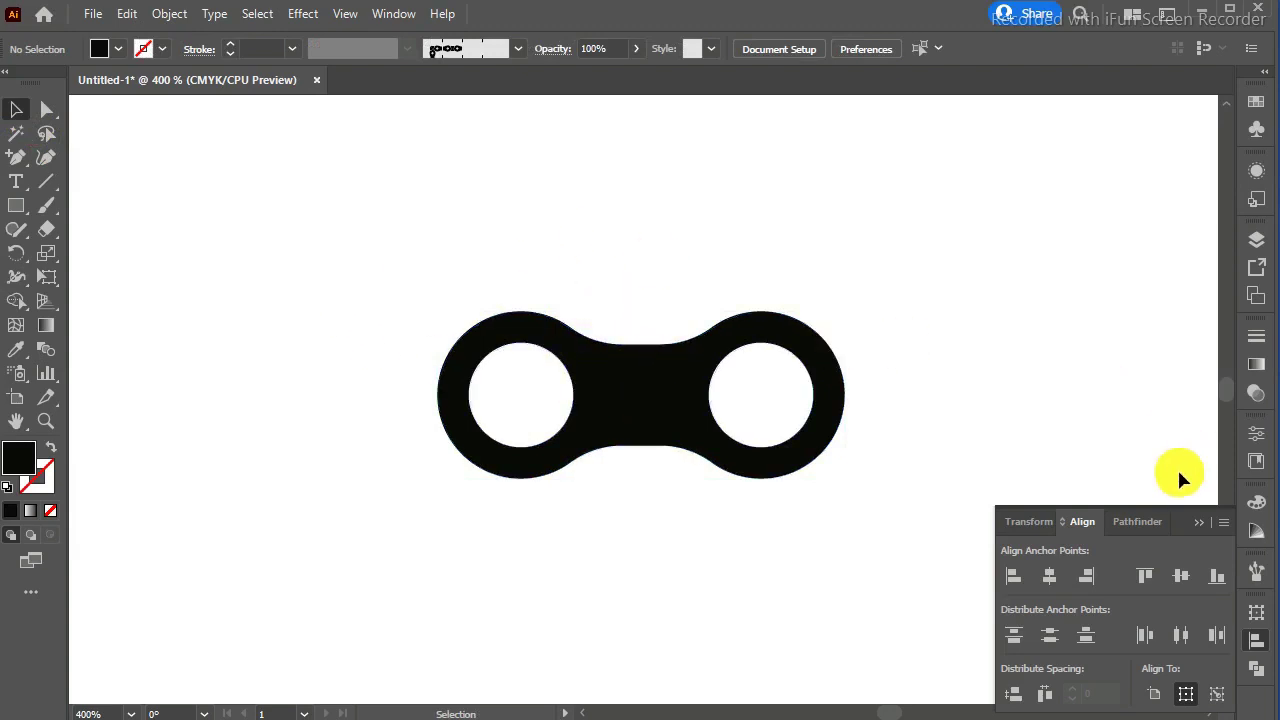
pyautogui.click(1201, 524)
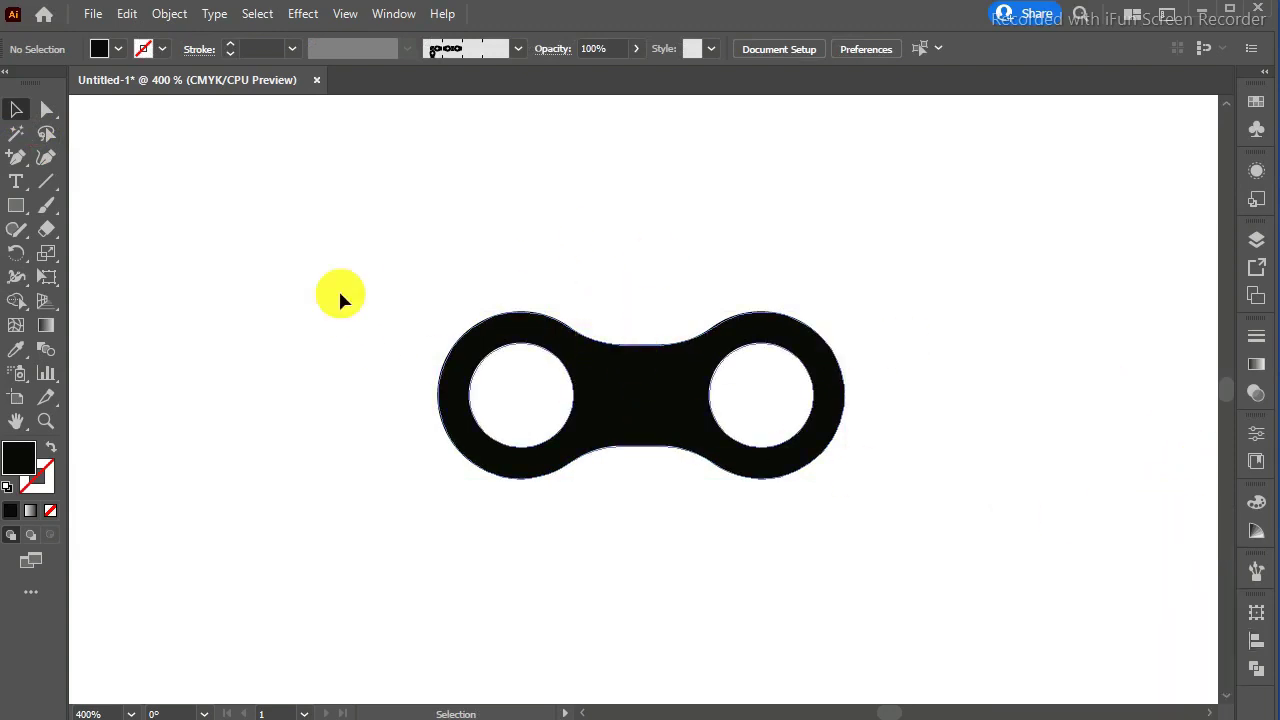
pyautogui.click(17, 206)
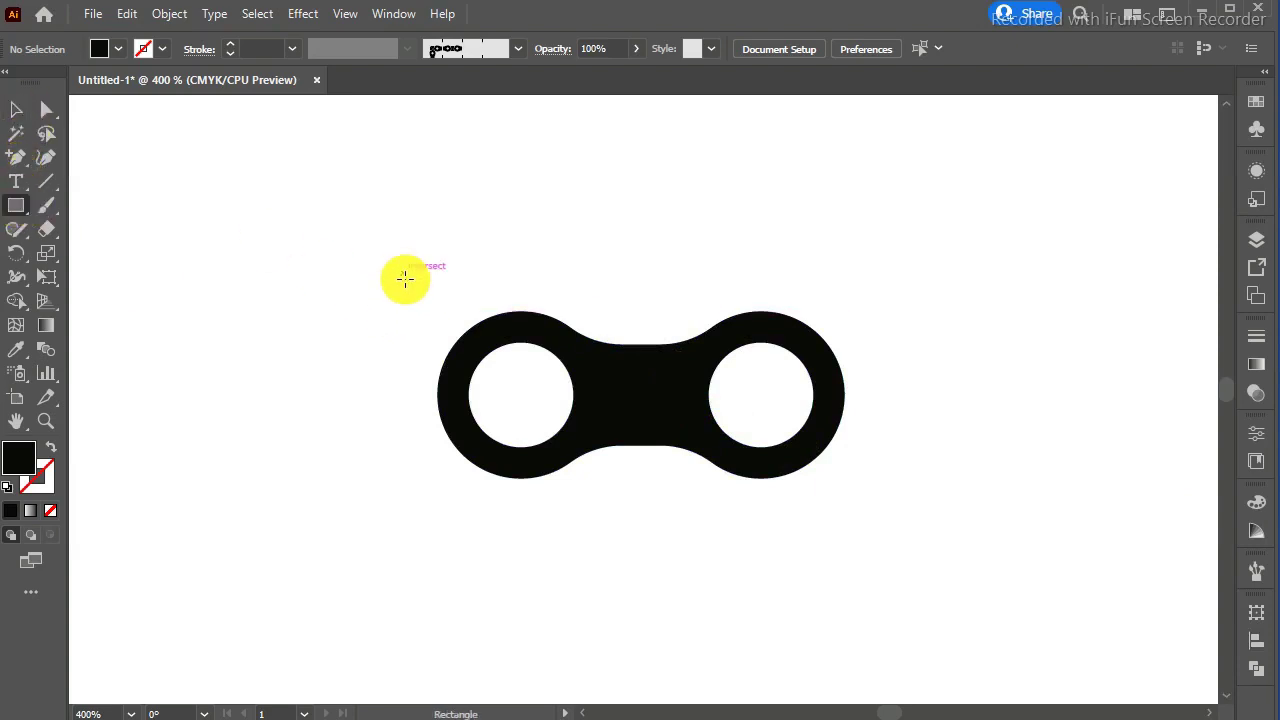
pyautogui.moveTo(403, 273)
pyautogui.mouseDown()
pyautogui.moveTo(527, 513)
pyautogui.moveTo(641, 522)
pyautogui.mouseUp()
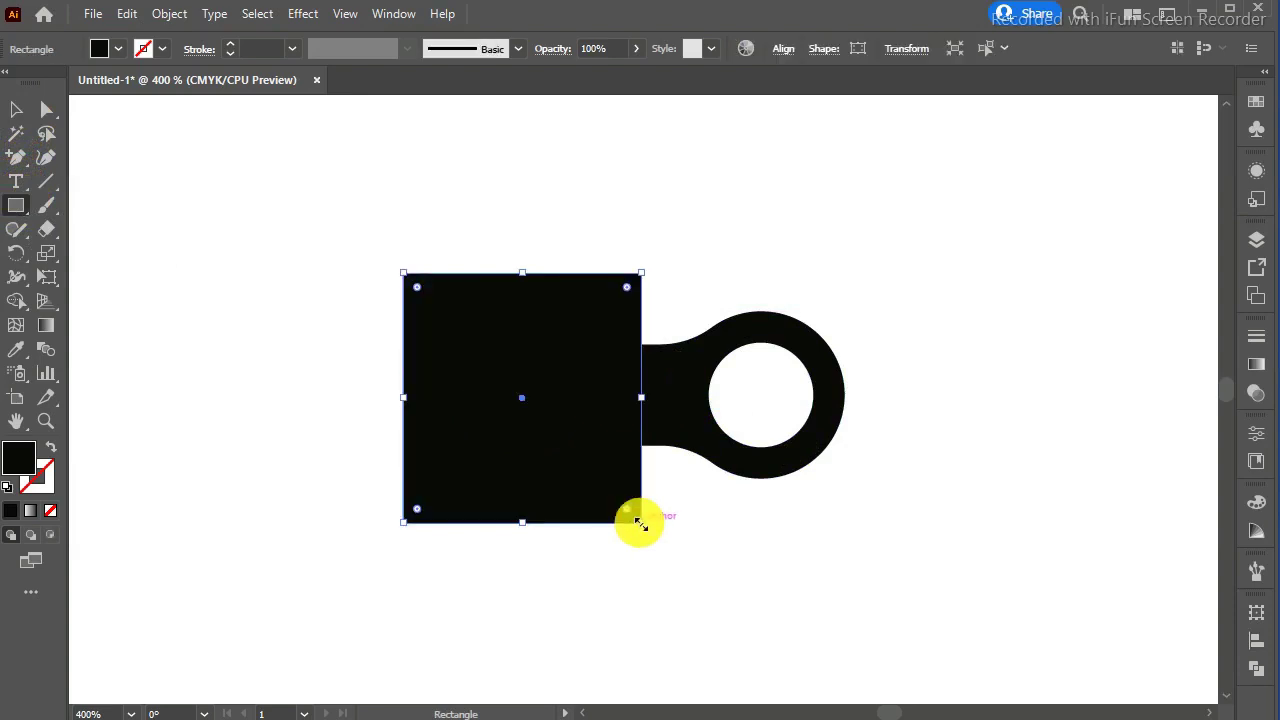
# Fill the rectangle with bright blue and select it together with the link
pyautogui.doubleClick(18, 456)
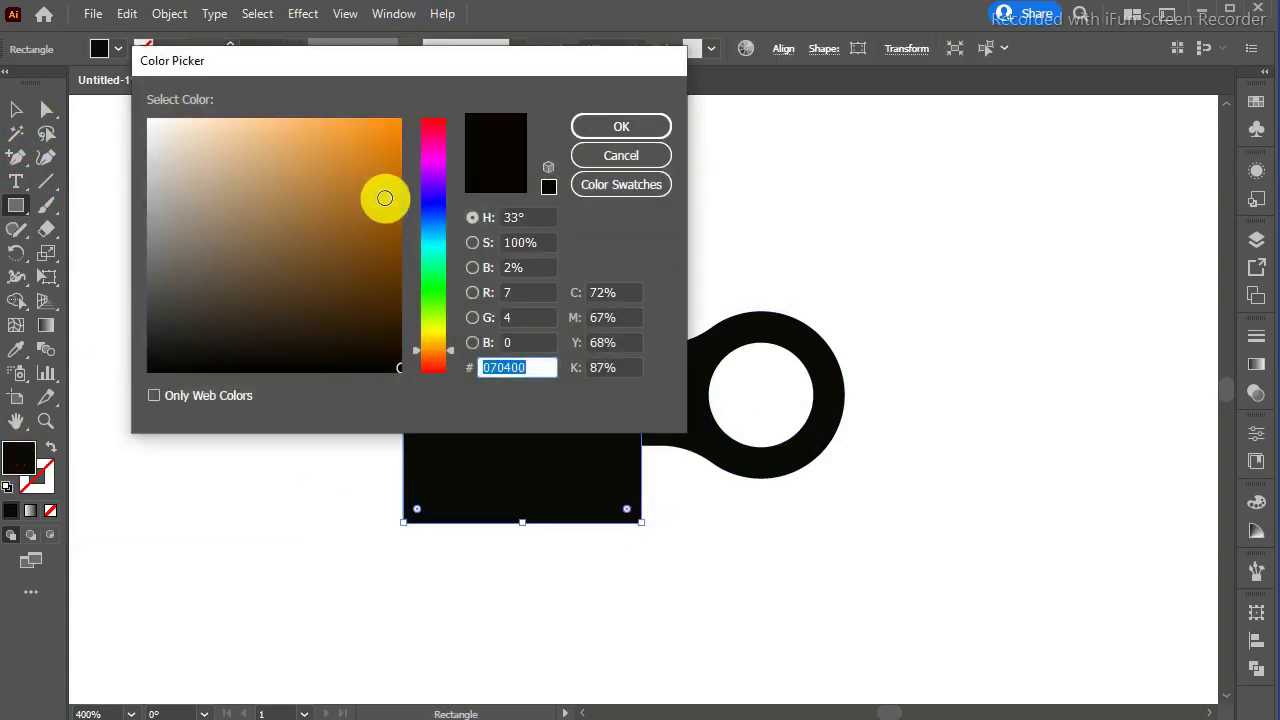
pyautogui.click(433, 197)
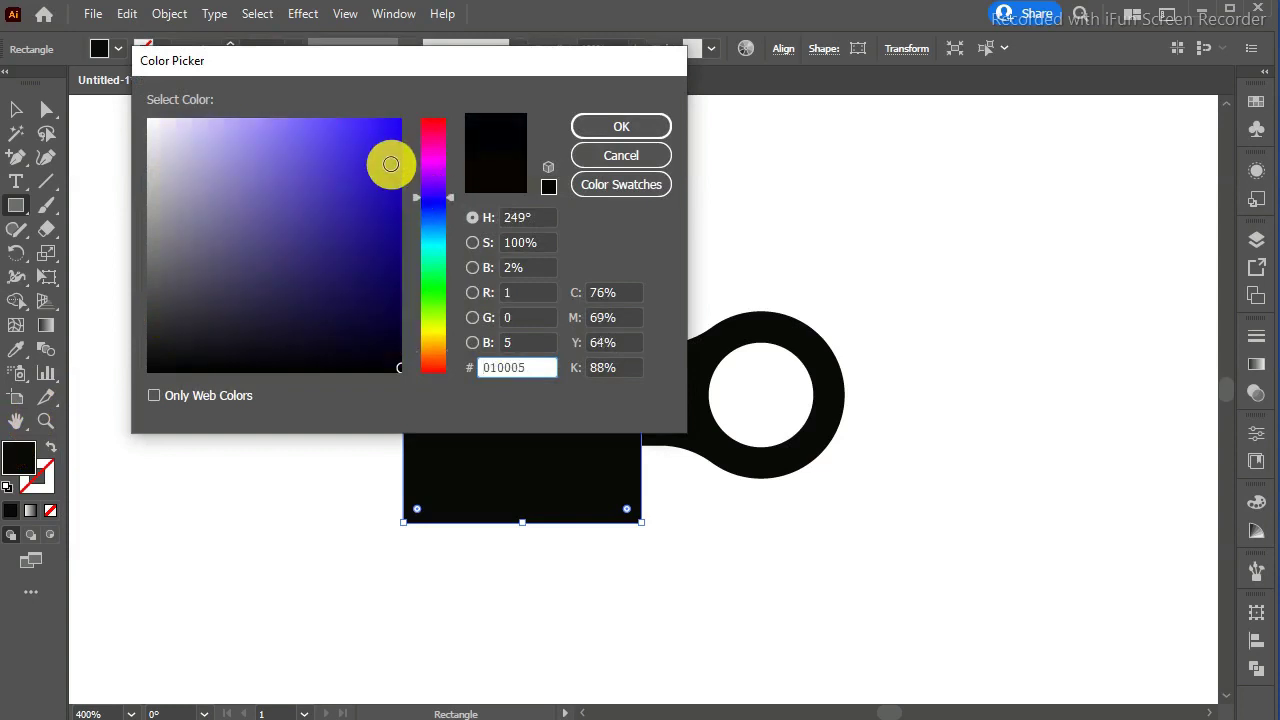
pyautogui.click(391, 143)
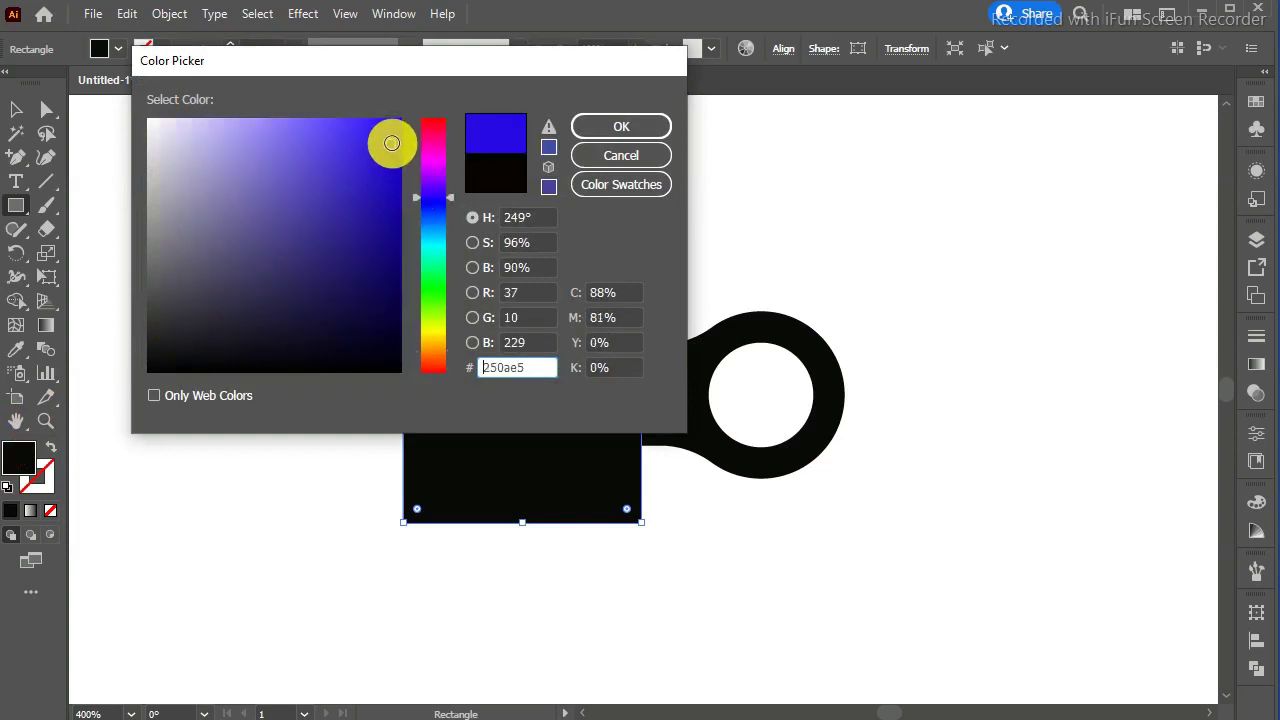
pyautogui.click(606, 126)
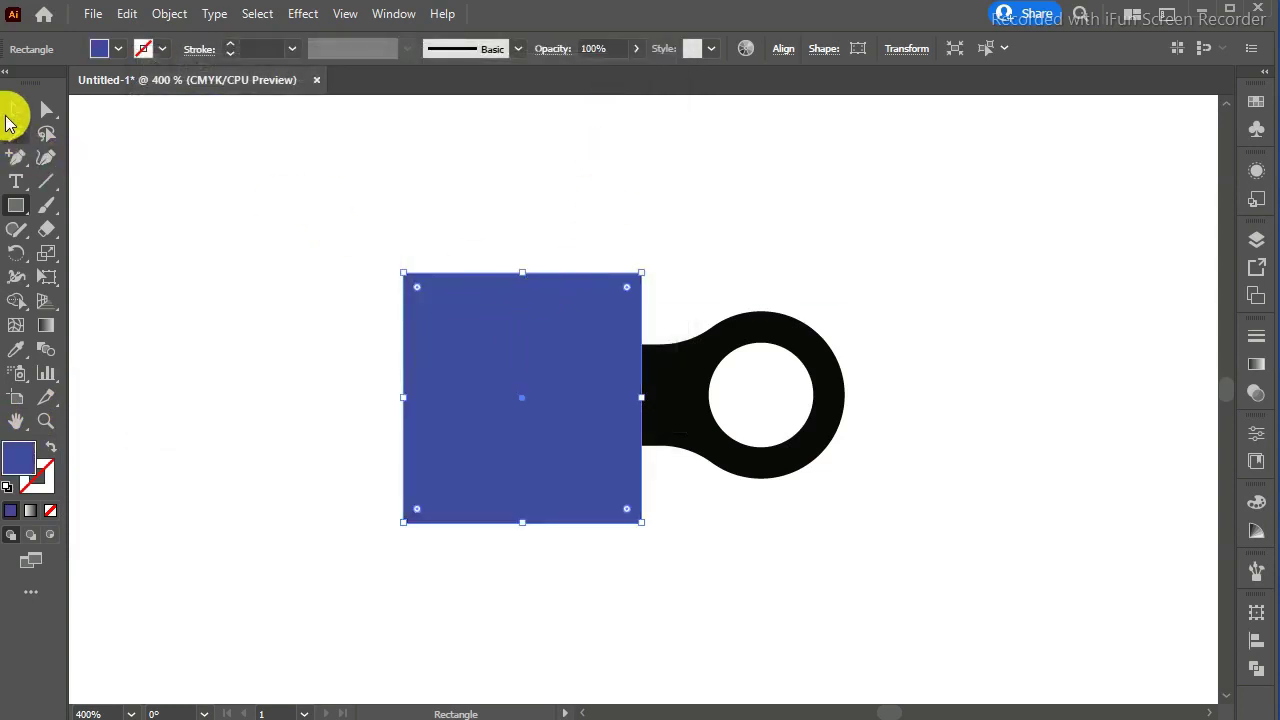
pyautogui.click(14, 111)
pyautogui.moveTo(337, 215); pyautogui.dragTo(849, 588)
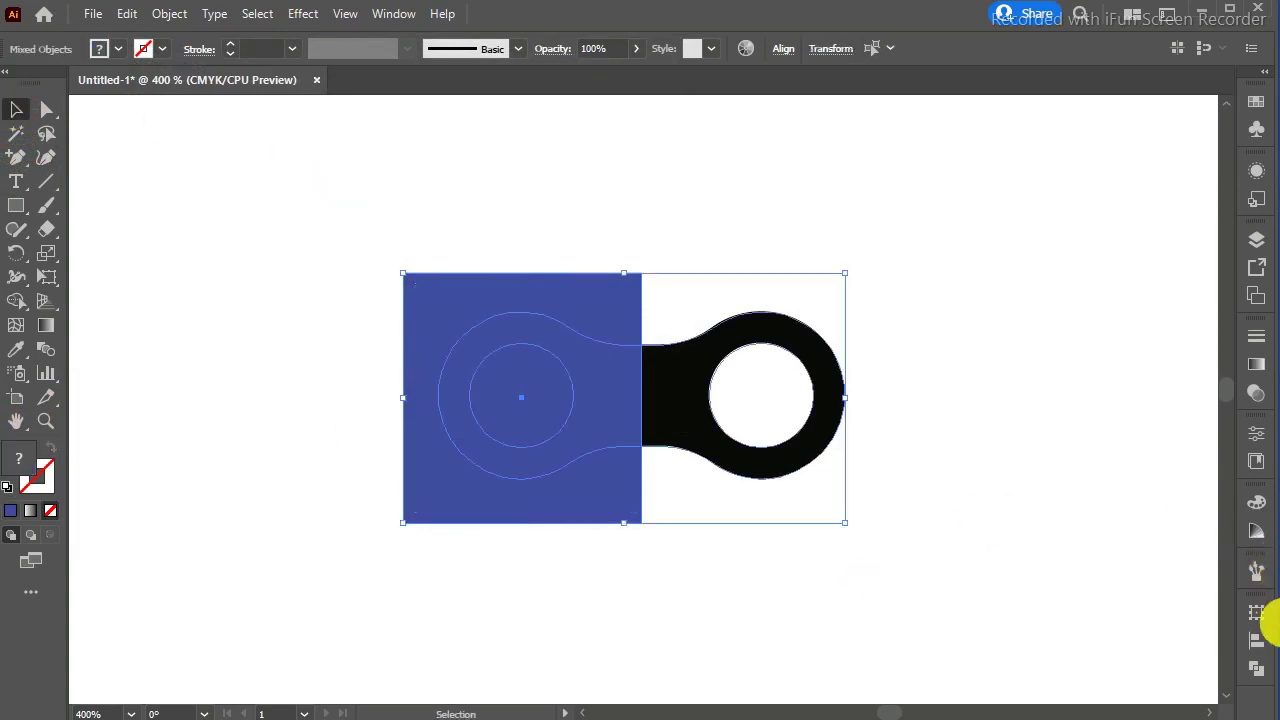
# Trim the link's left half with Minus Front and place a copy of the remaining half to its left
pyautogui.click(1256, 668)
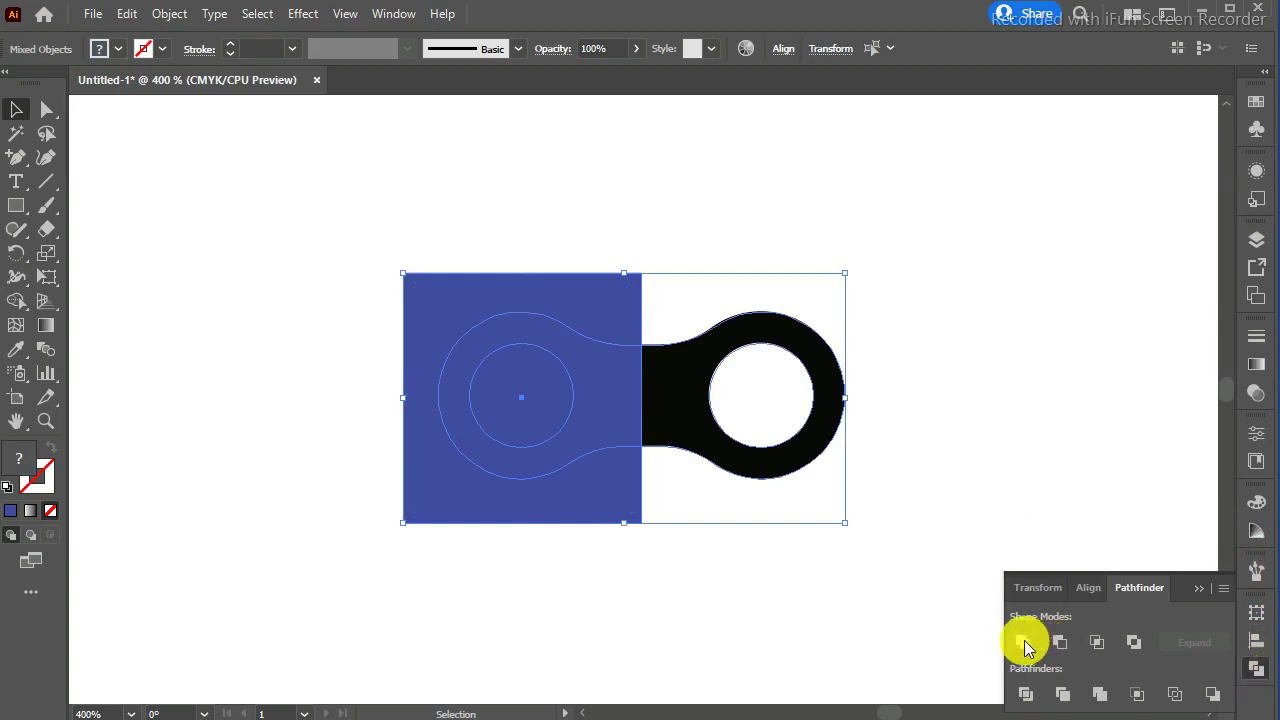
pyautogui.click(1061, 642)
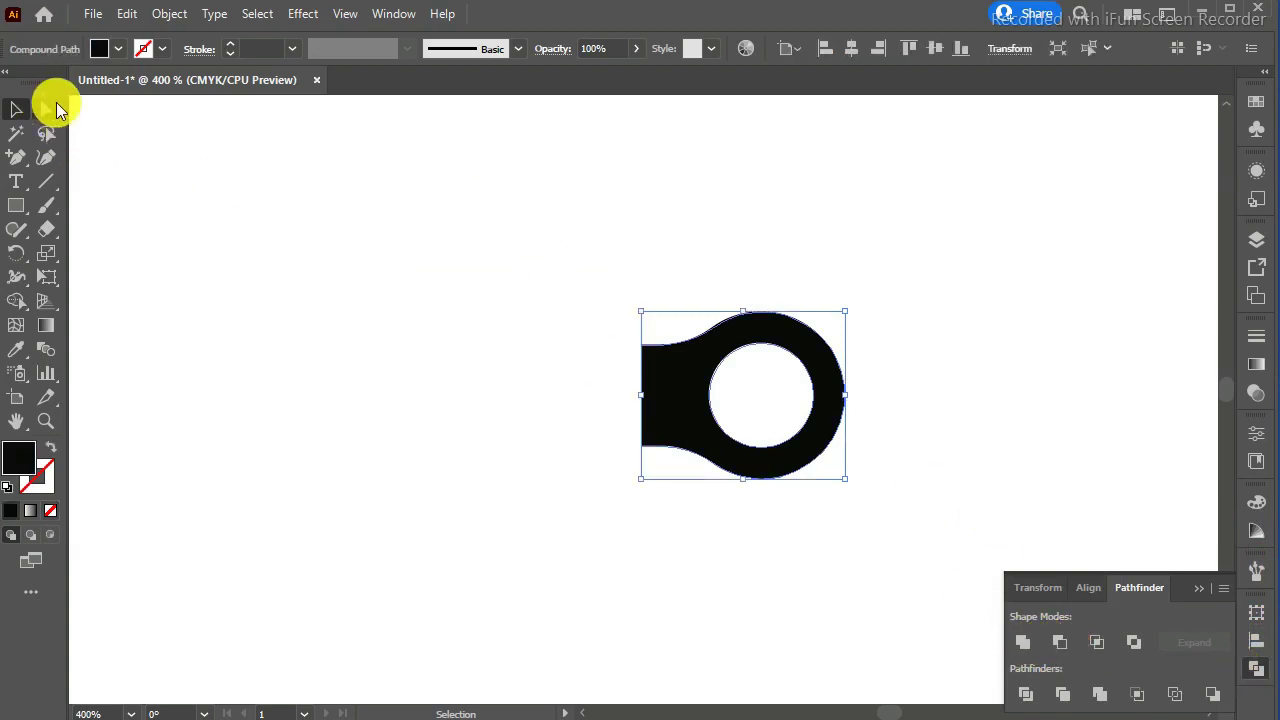
pyautogui.click(280, 217)
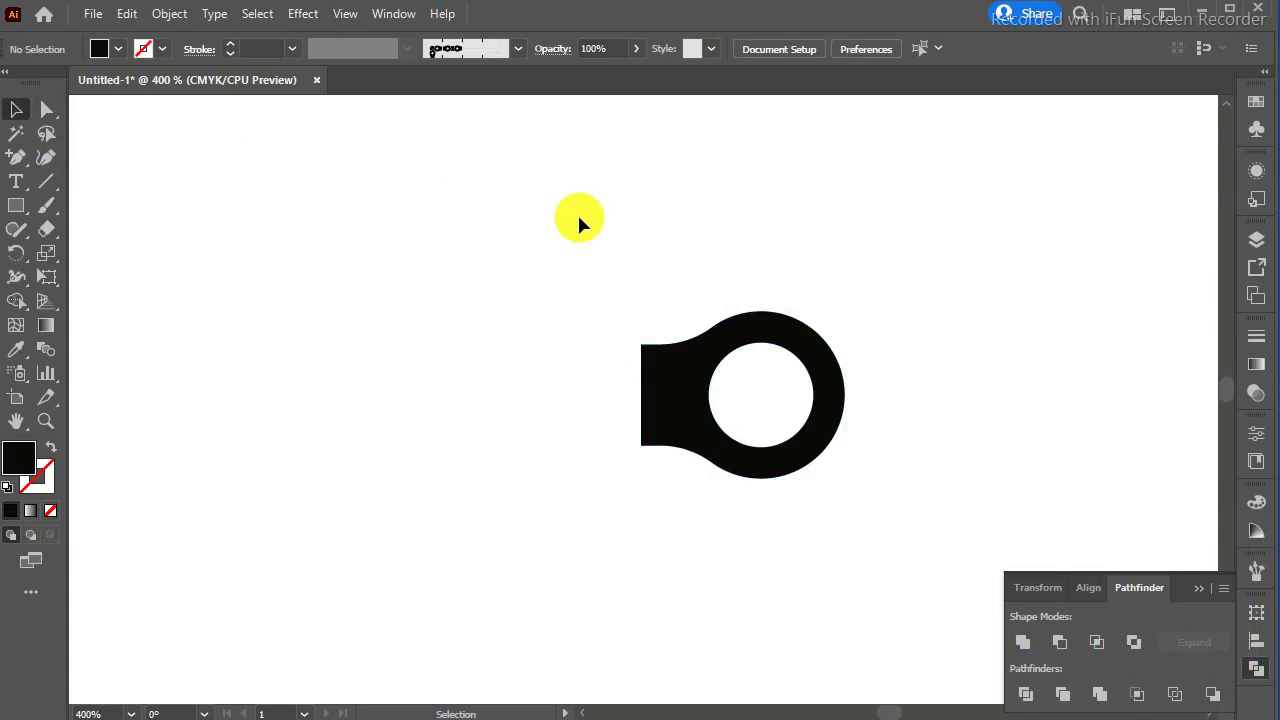
pyautogui.click(684, 357)
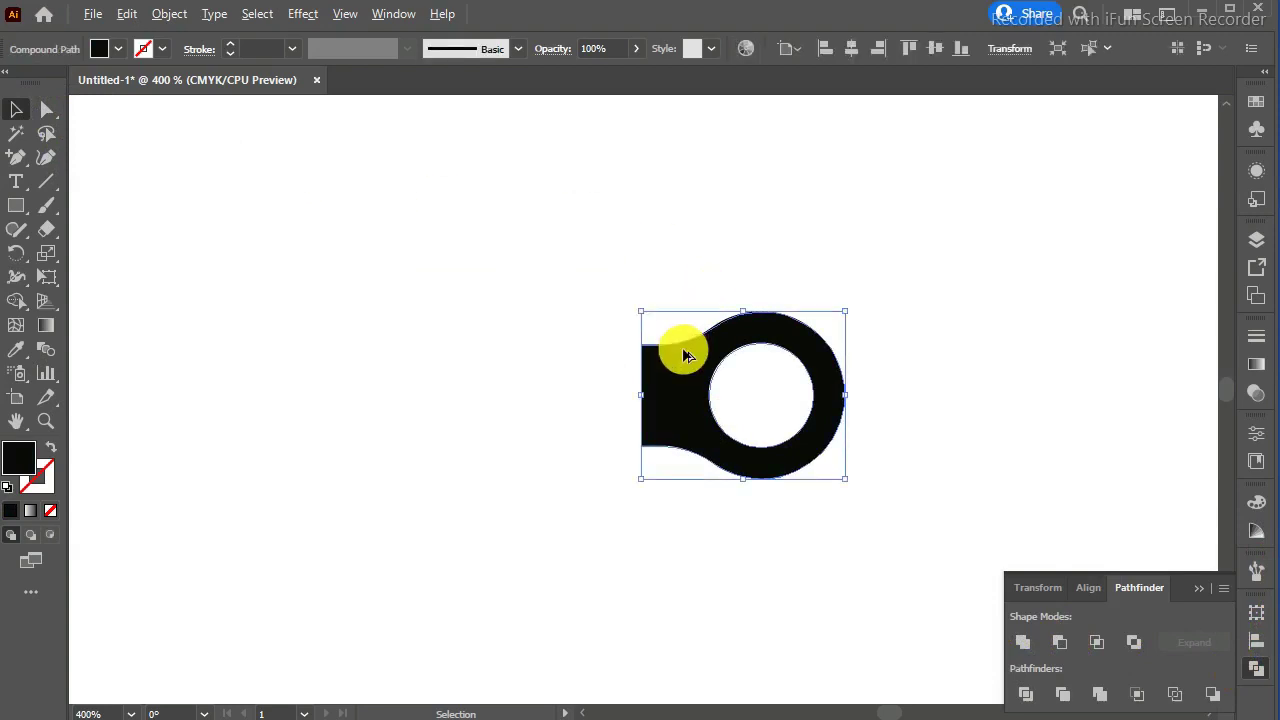
pyautogui.moveTo(684, 357); pyautogui.dragTo(457, 353)
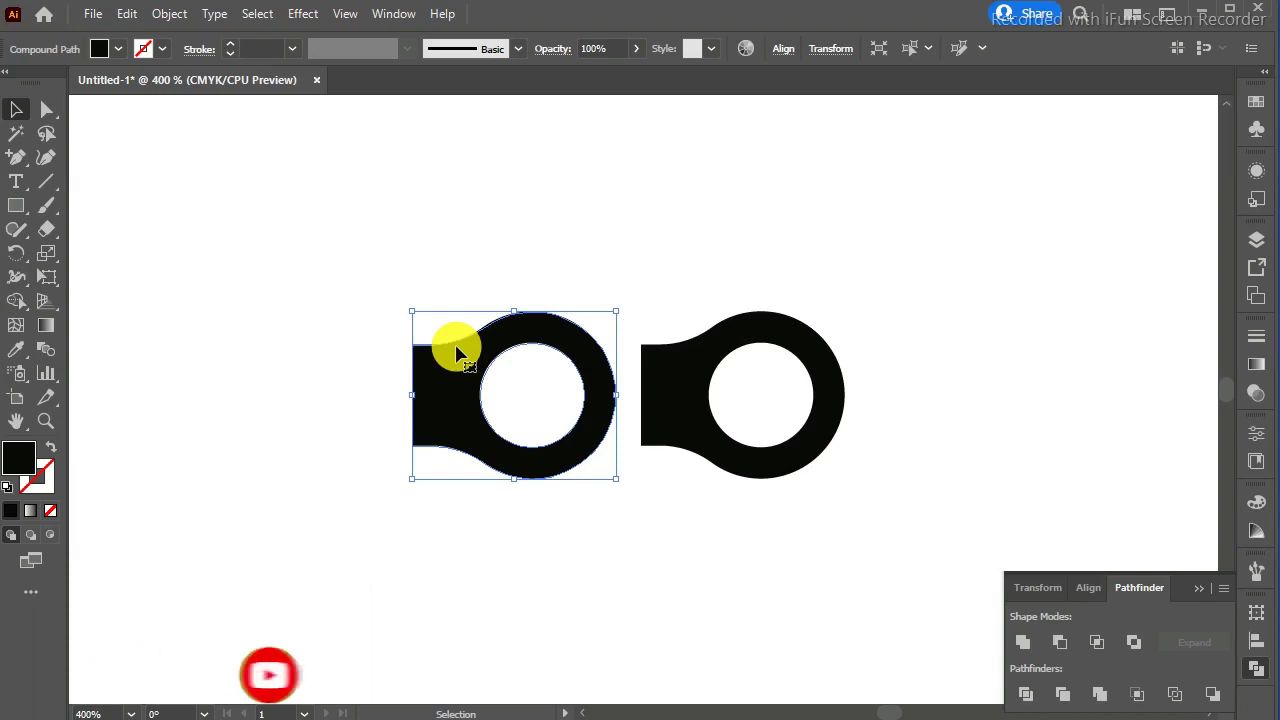
# Reflect the half-link copy across the vertical axis and move it right of the other piece
pyautogui.rightClick(457, 353)
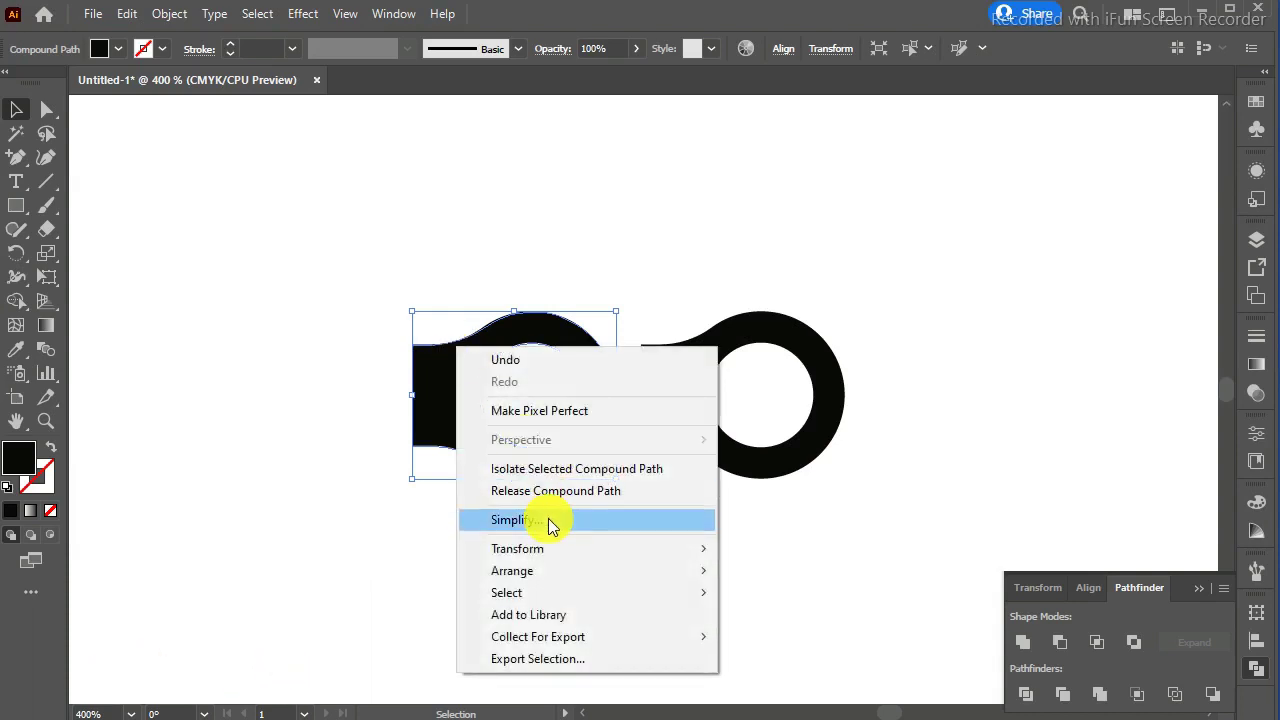
pyautogui.moveTo(517, 548)
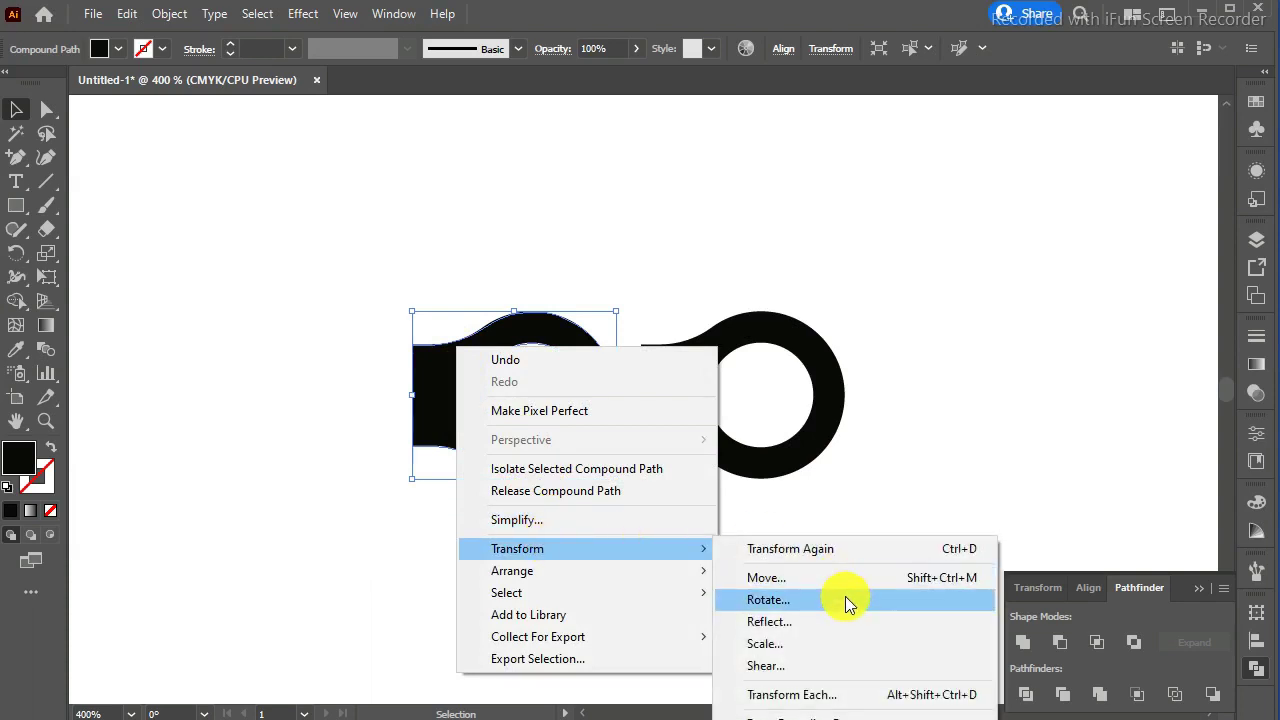
pyautogui.click(841, 621)
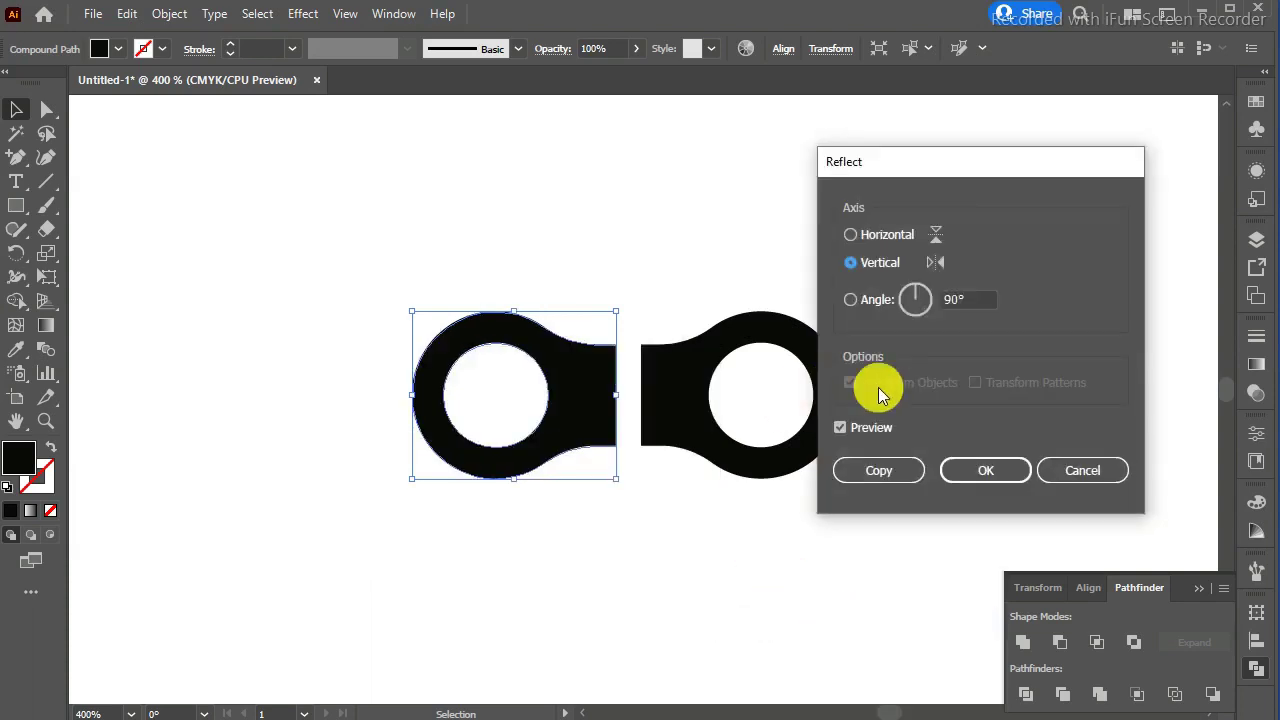
pyautogui.click(985, 469)
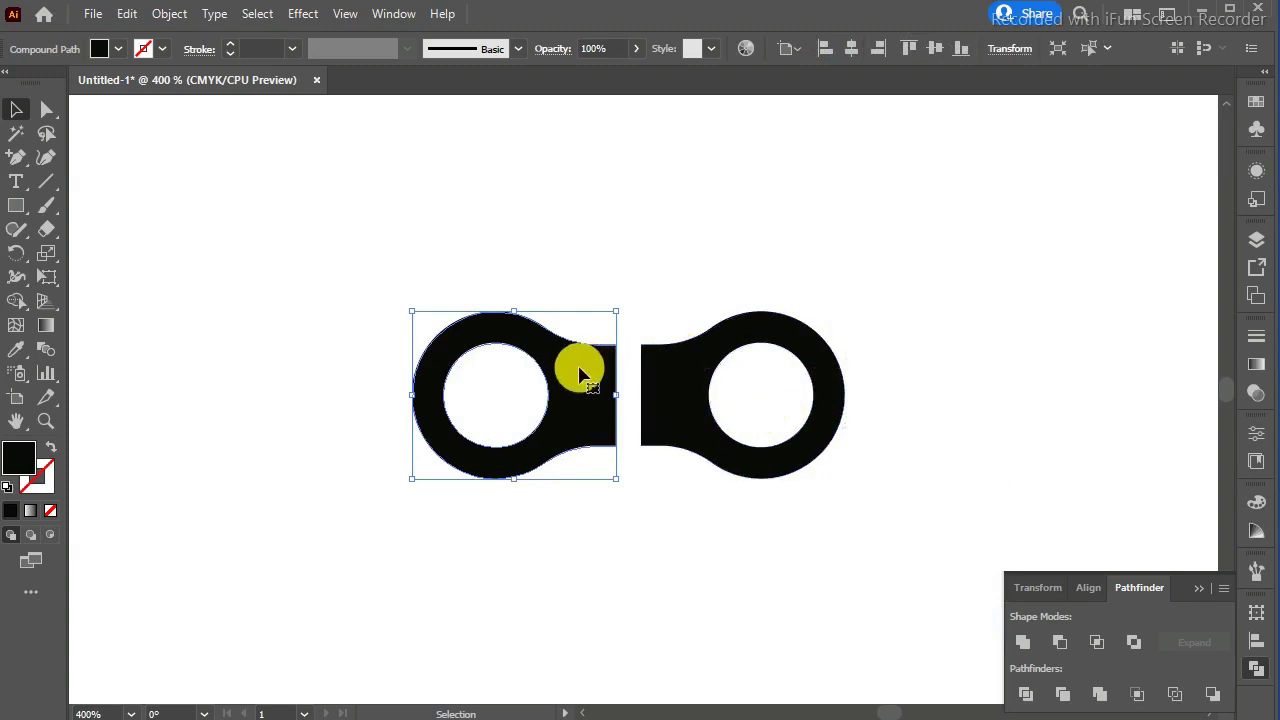
pyautogui.moveTo(580, 373); pyautogui.dragTo(1038, 357)
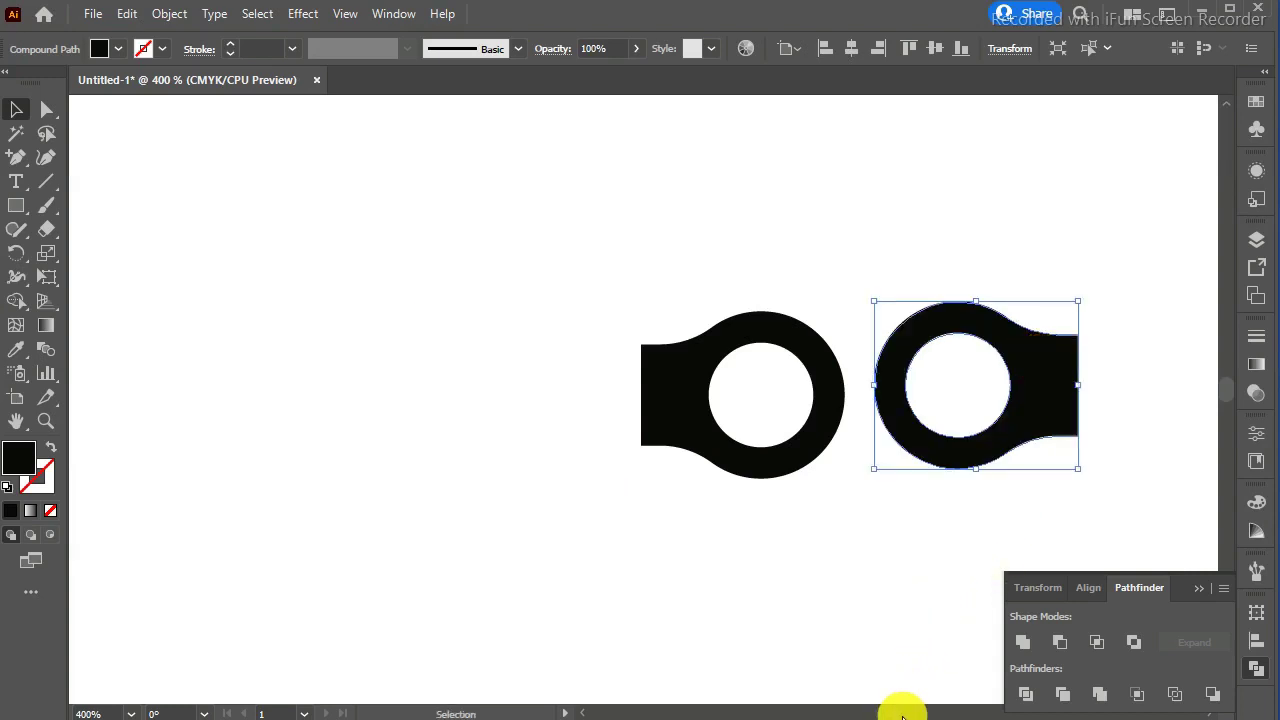
# Vertically centre the right link piece on the left piece, used as key object
pyautogui.hscroll(3, 902, 714)
pyautogui.hscroll(-1, 902, 714)
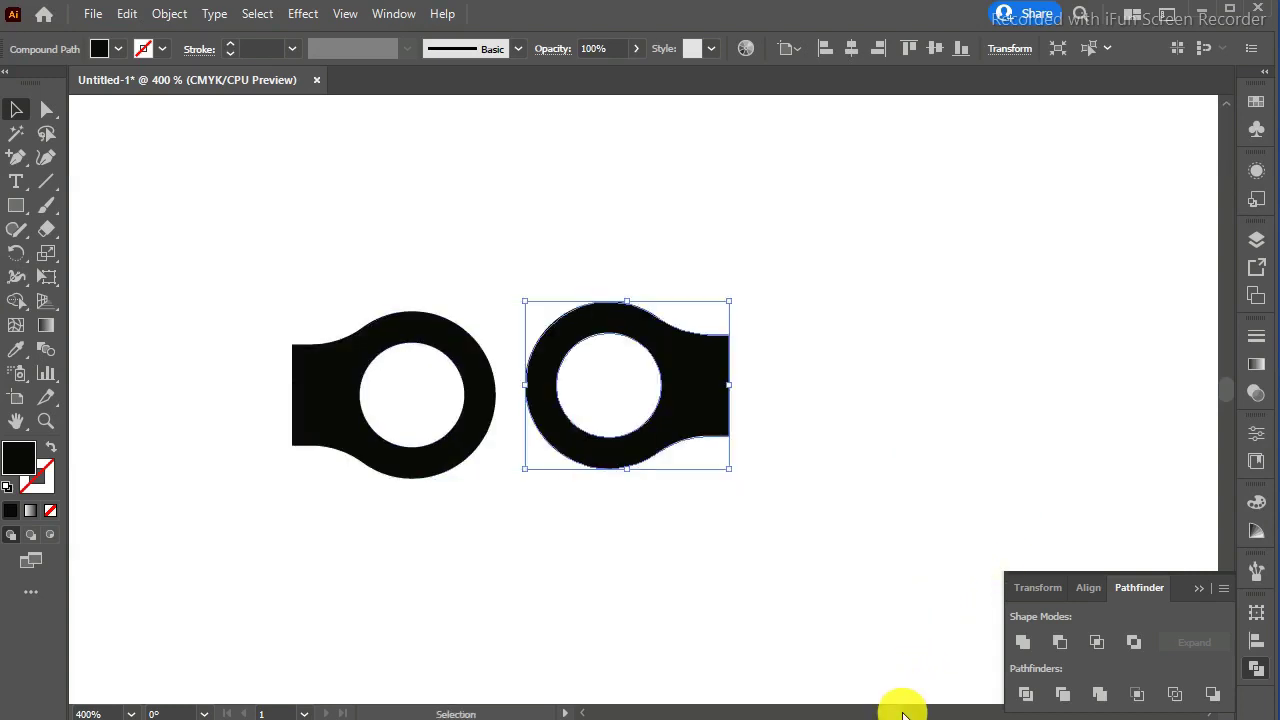
pyautogui.click(460, 352)
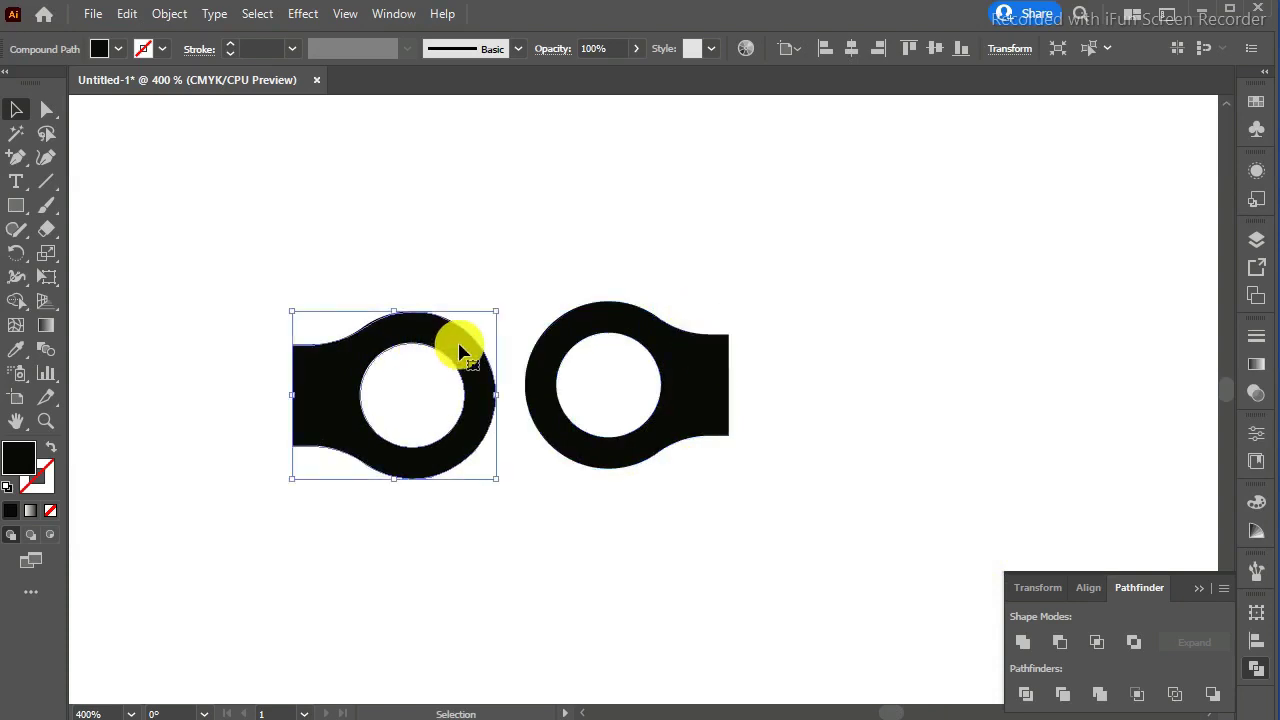
pyautogui.keyDown('shift'); pyautogui.click(686, 371); pyautogui.keyUp('shift')
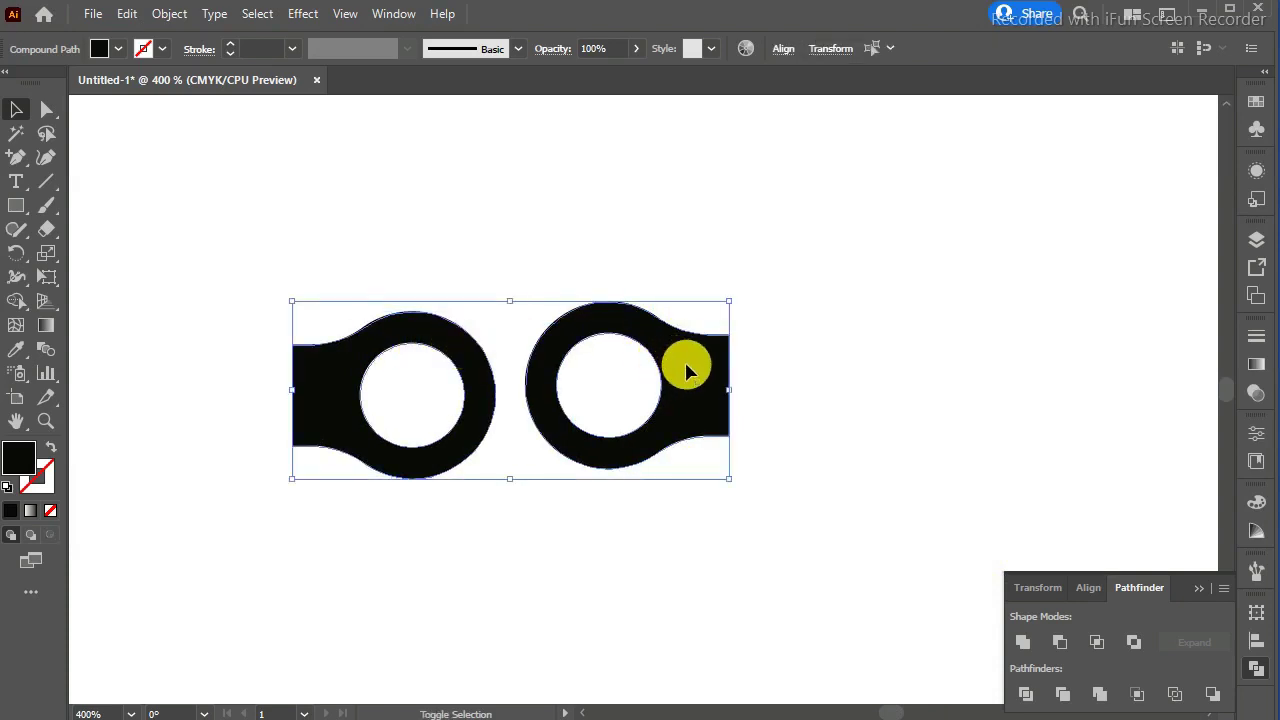
pyautogui.click(458, 350)
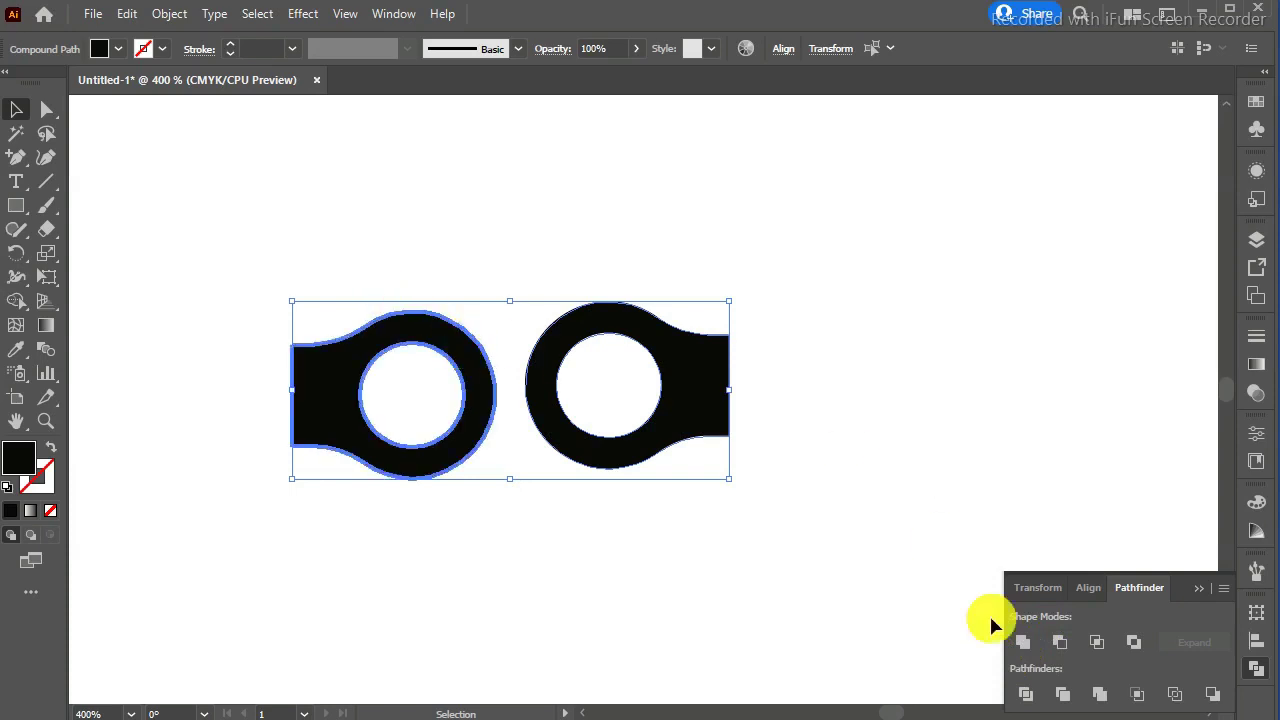
pyautogui.click(1256, 645)
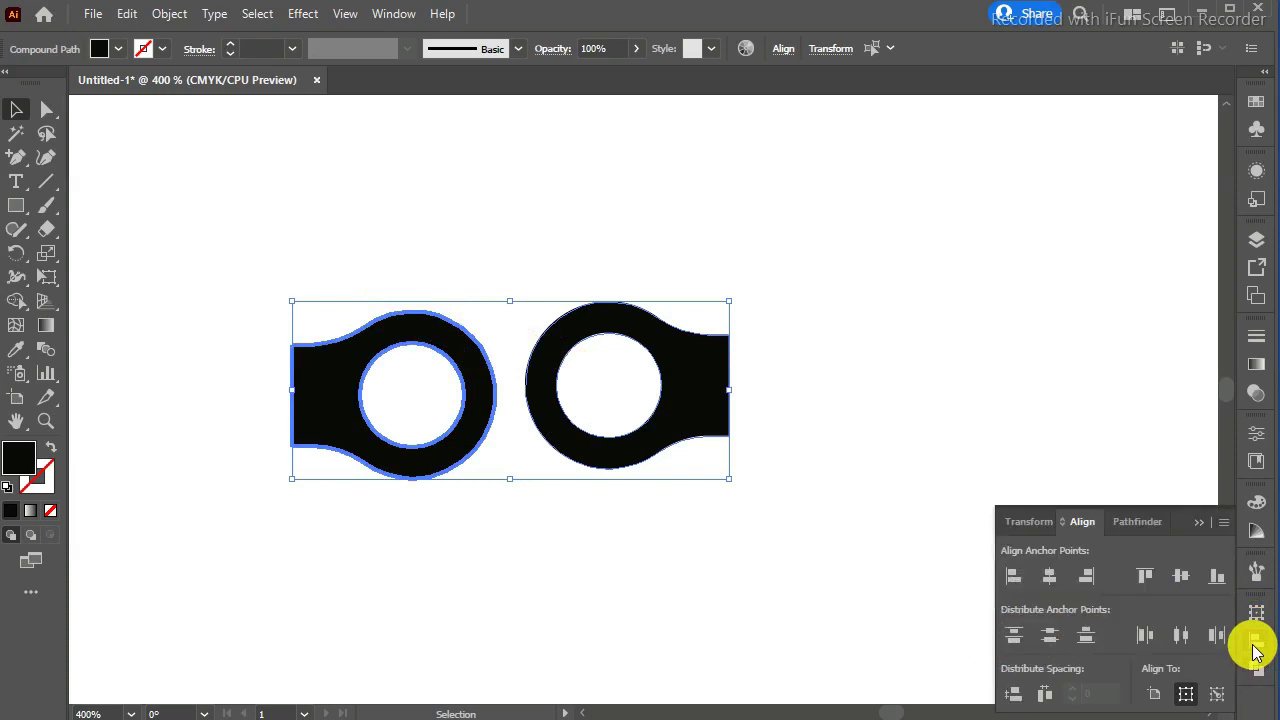
pyautogui.click(1190, 576)
# Nudge the right piece two steps right and start a rectangle spanning the gap between pieces
pyautogui.click(1033, 395)
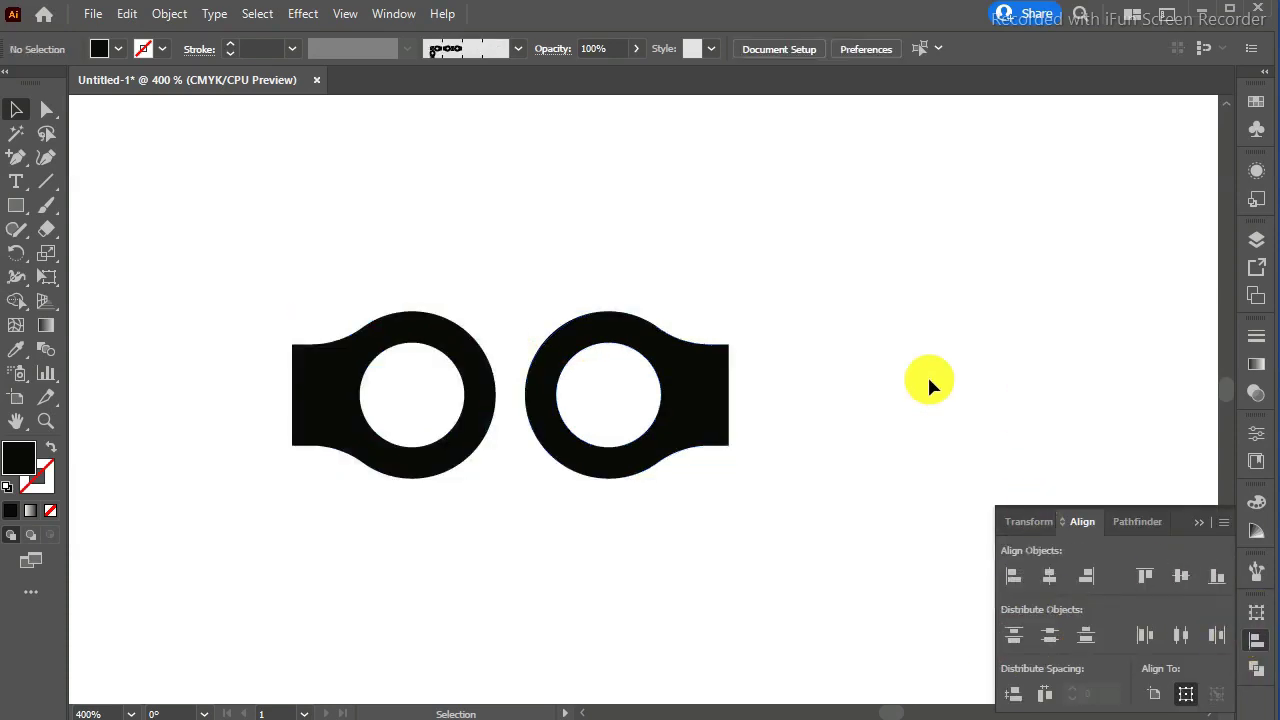
pyautogui.click(688, 371)
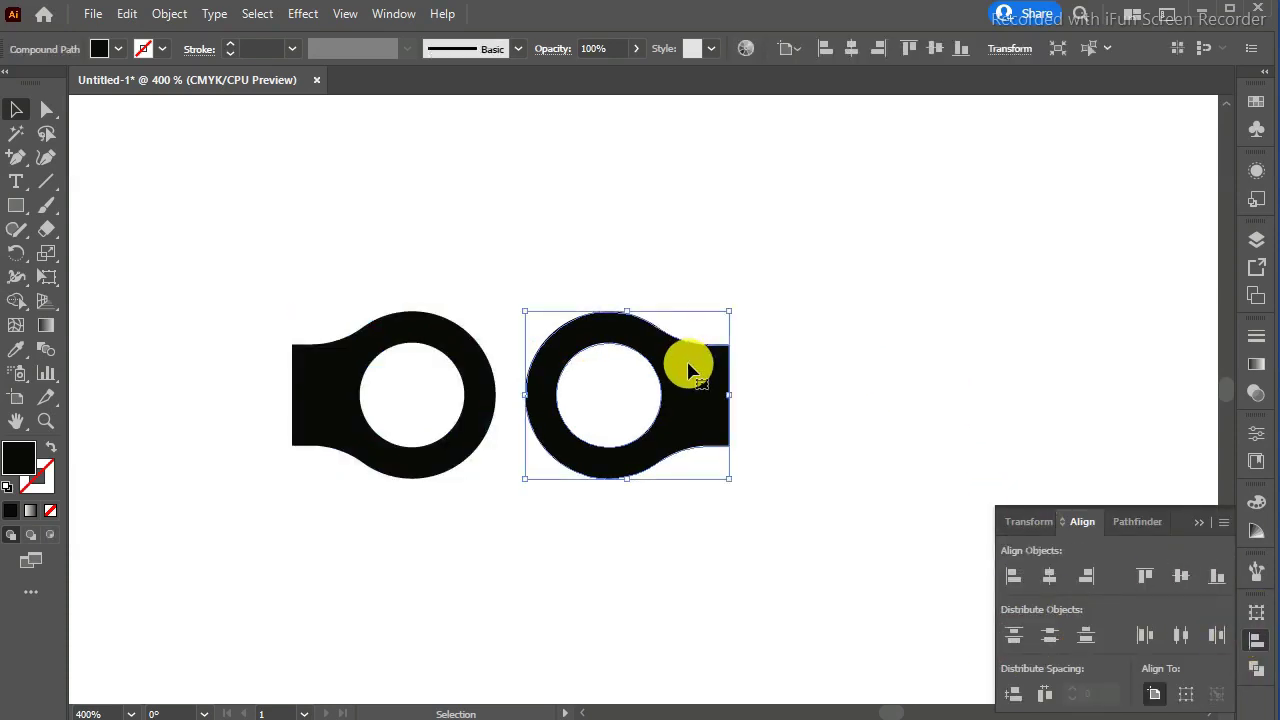
pyautogui.press('Right')
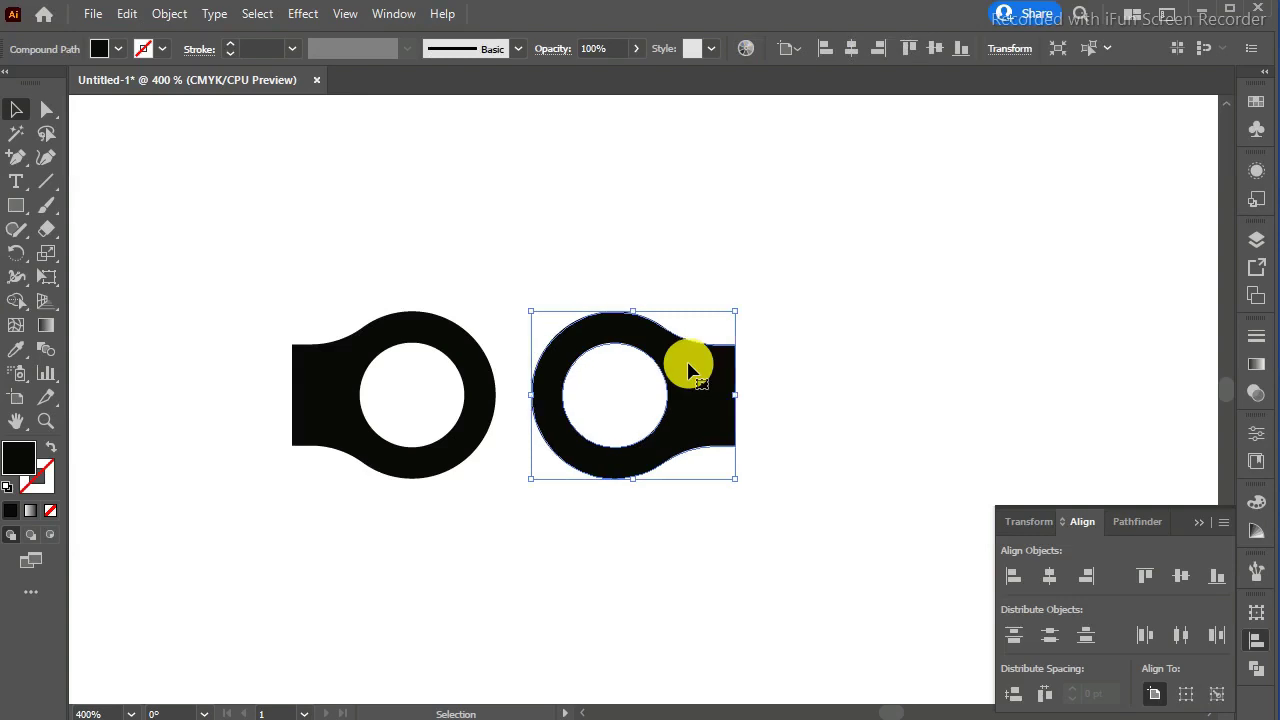
pyautogui.press('Right')
pyautogui.press('Right')
pyautogui.press('Right')
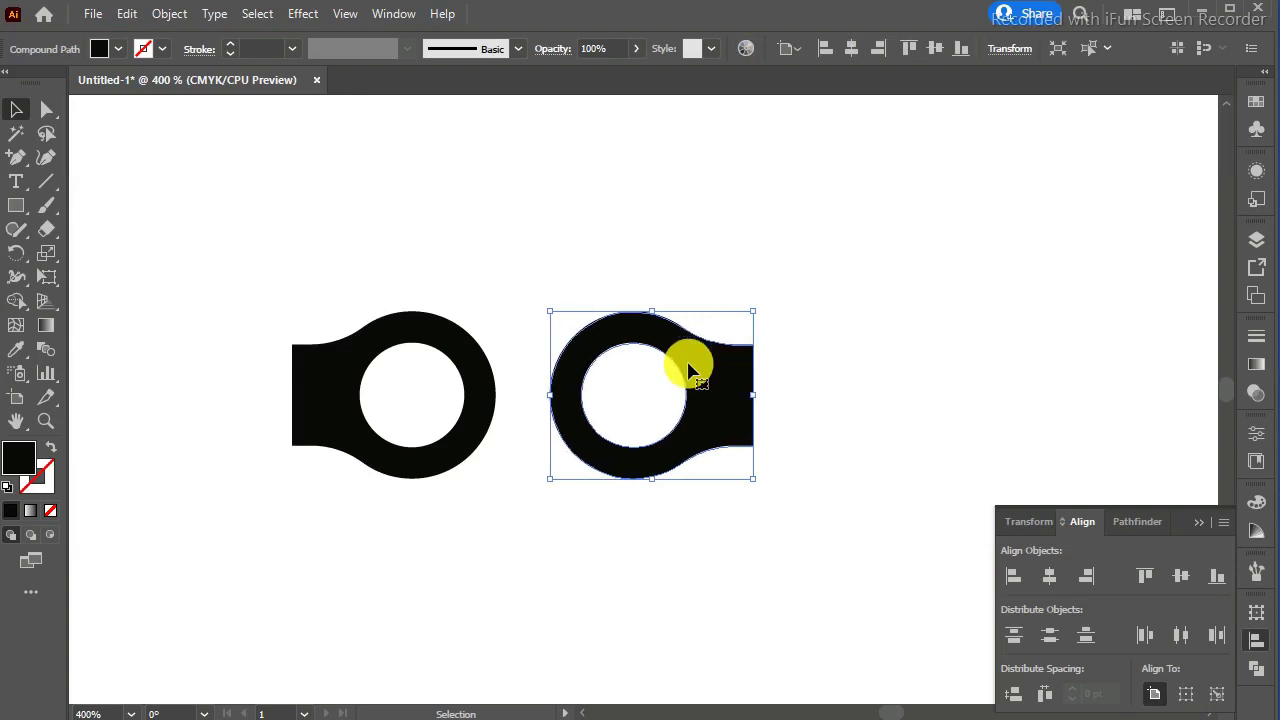
pyautogui.click(814, 395)
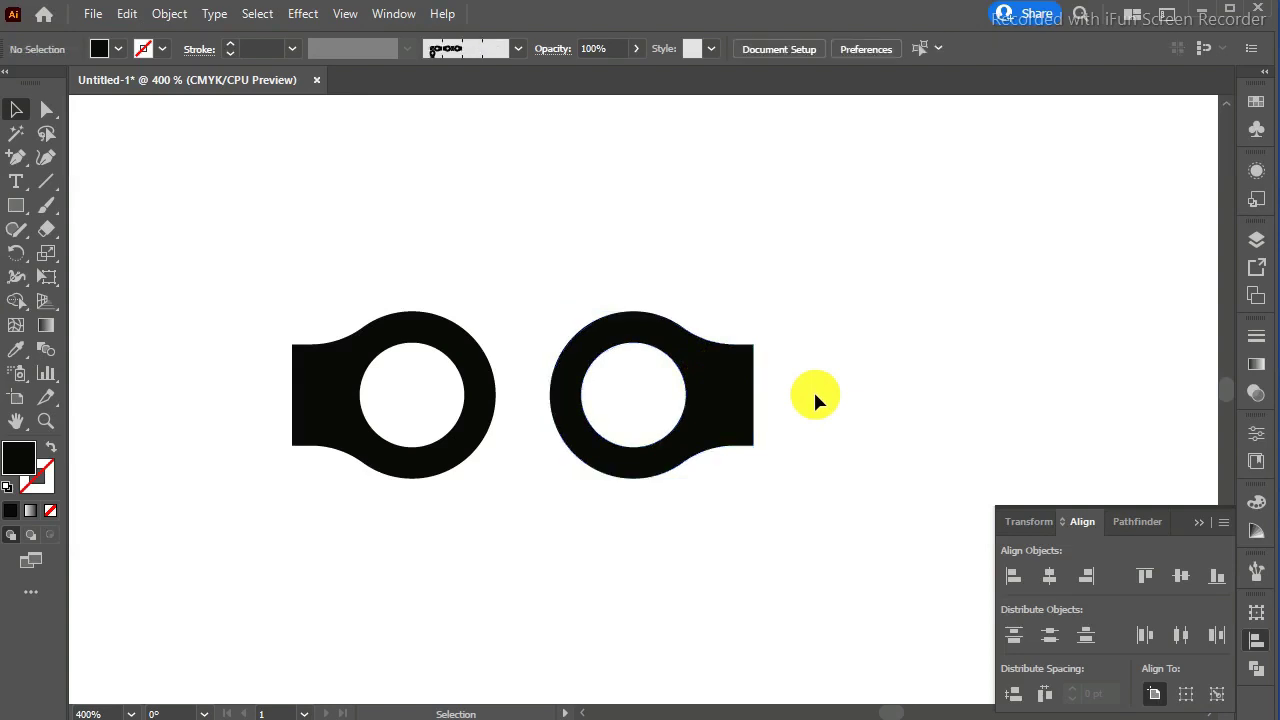
pyautogui.click(16, 205)
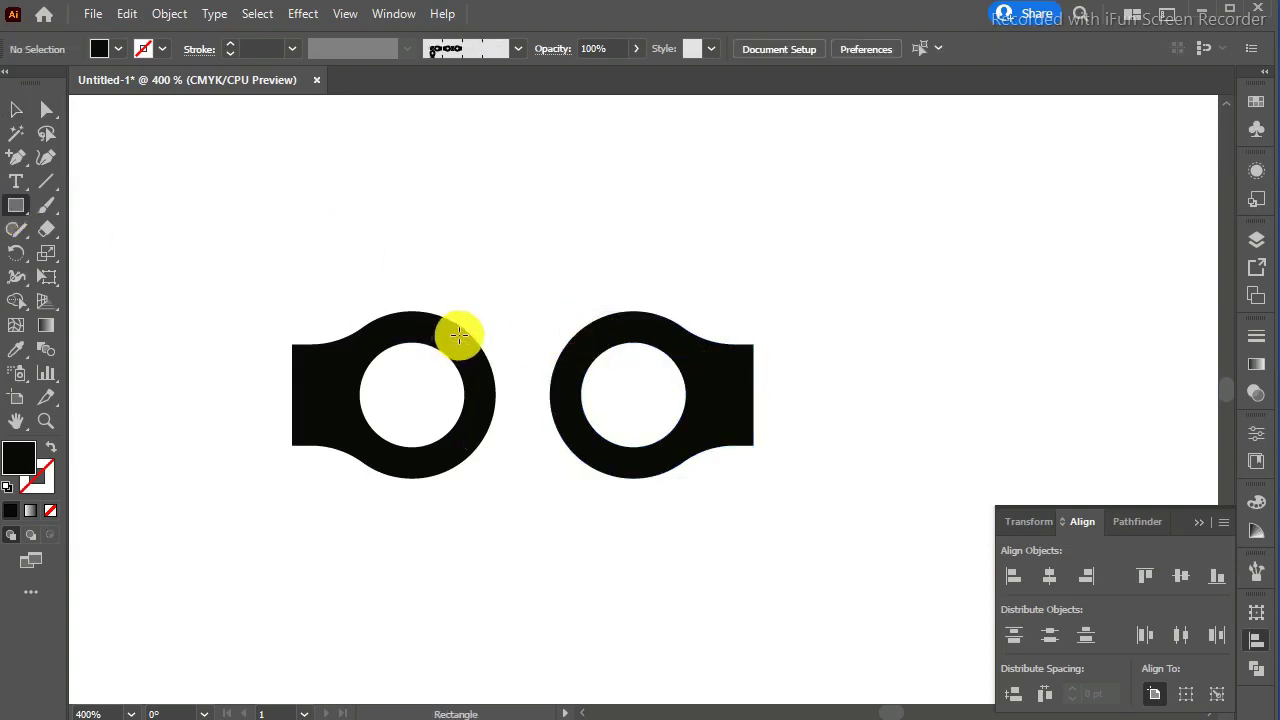
pyautogui.moveTo(459, 336); pyautogui.dragTo(582, 446)
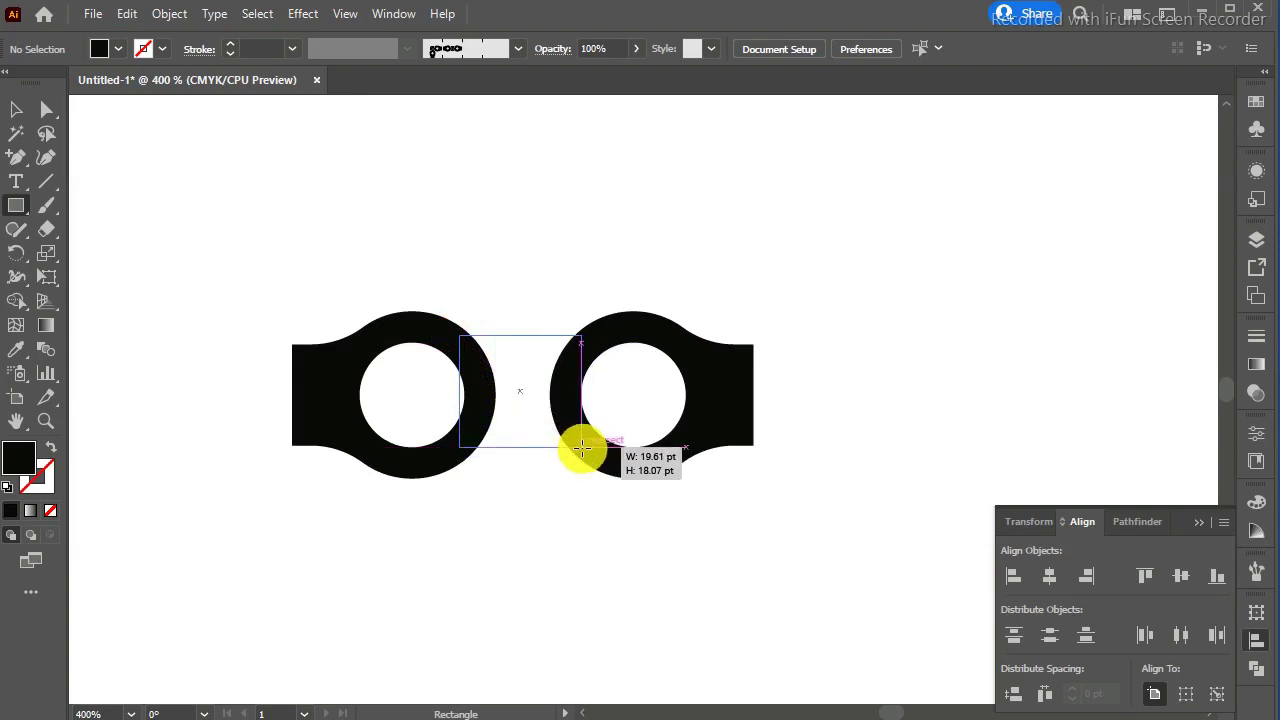
# Fit the black bridging rectangle between the rings, stretching its height to match them
pyautogui.moveTo(582, 446); pyautogui.dragTo(581, 447)
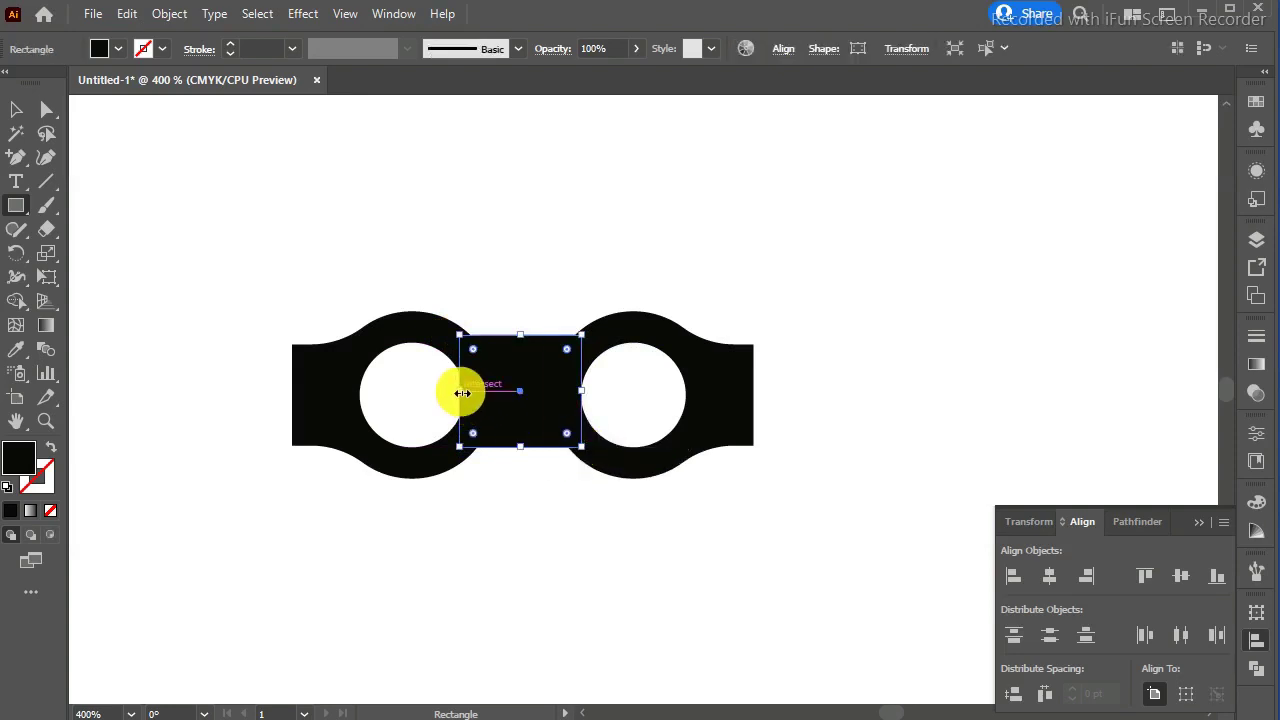
pyautogui.moveTo(460, 392); pyautogui.dragTo(465, 392)
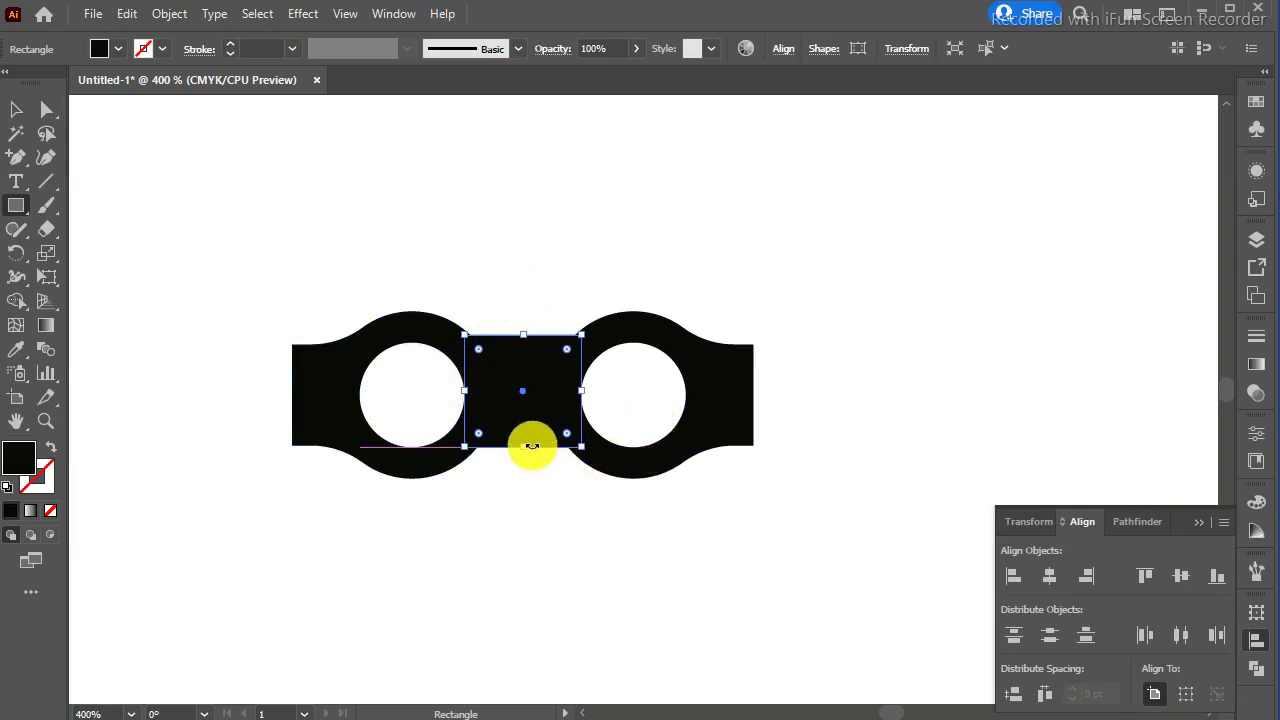
pyautogui.moveTo(526, 447); pyautogui.dragTo(528, 451)
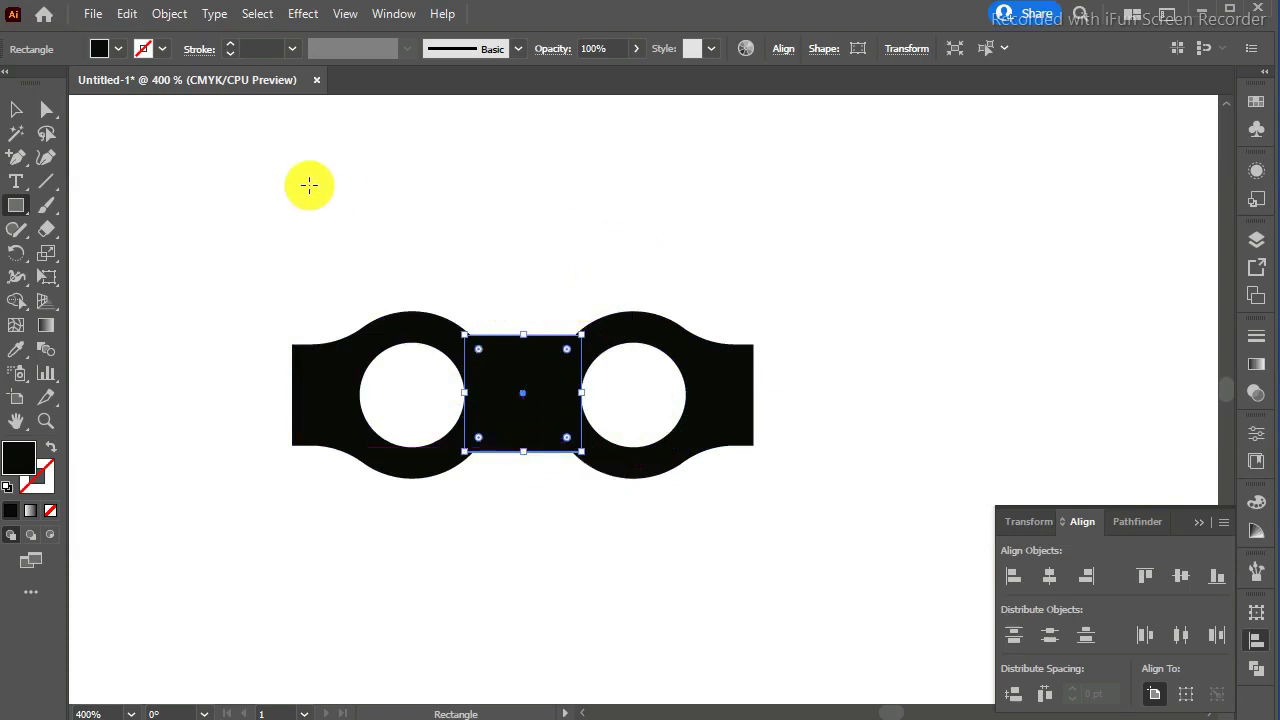
pyautogui.click(16, 112)
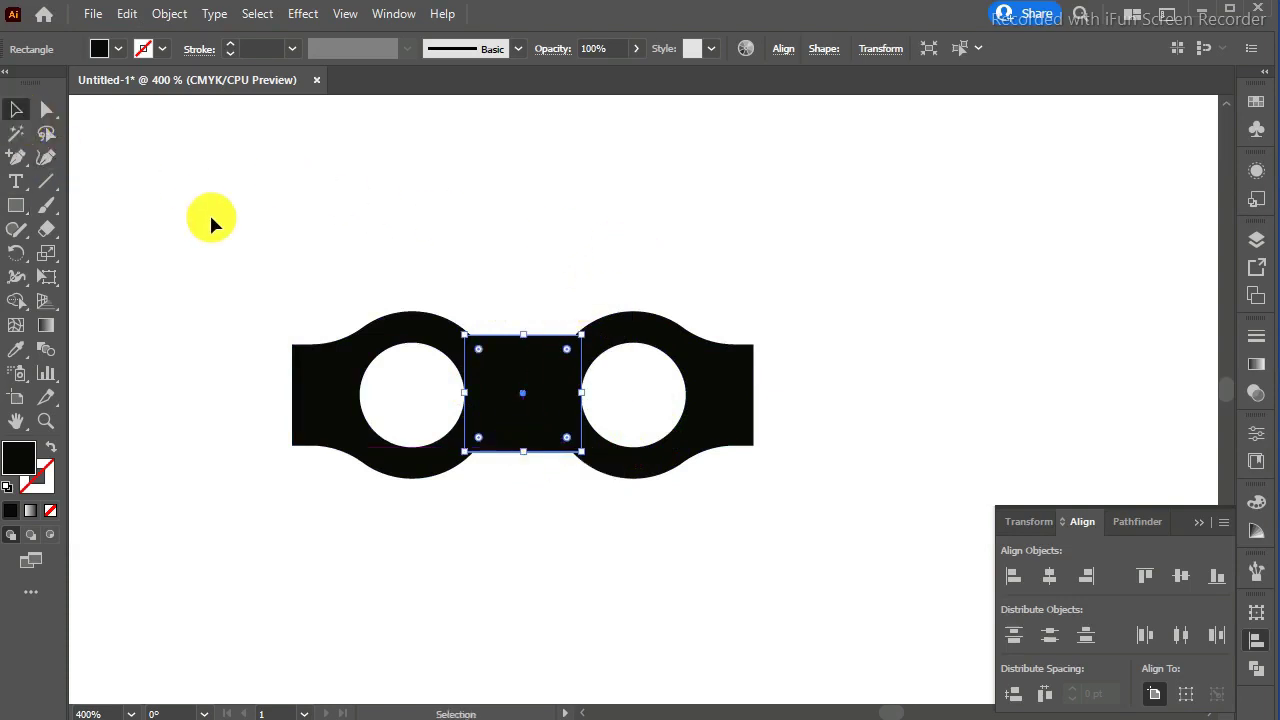
pyautogui.click(213, 222)
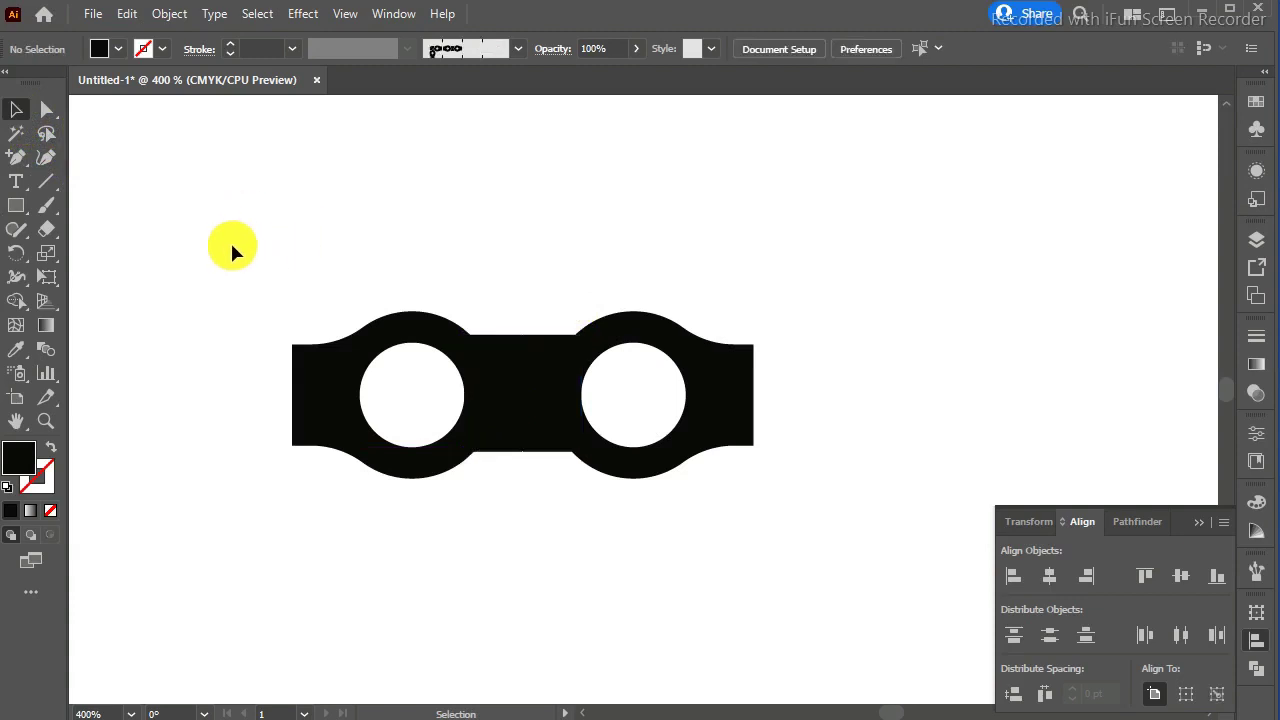
# Merge the overlapping slivers into the left and right rings with the Shape Builder
pyautogui.moveTo(232, 250); pyautogui.dragTo(858, 520)
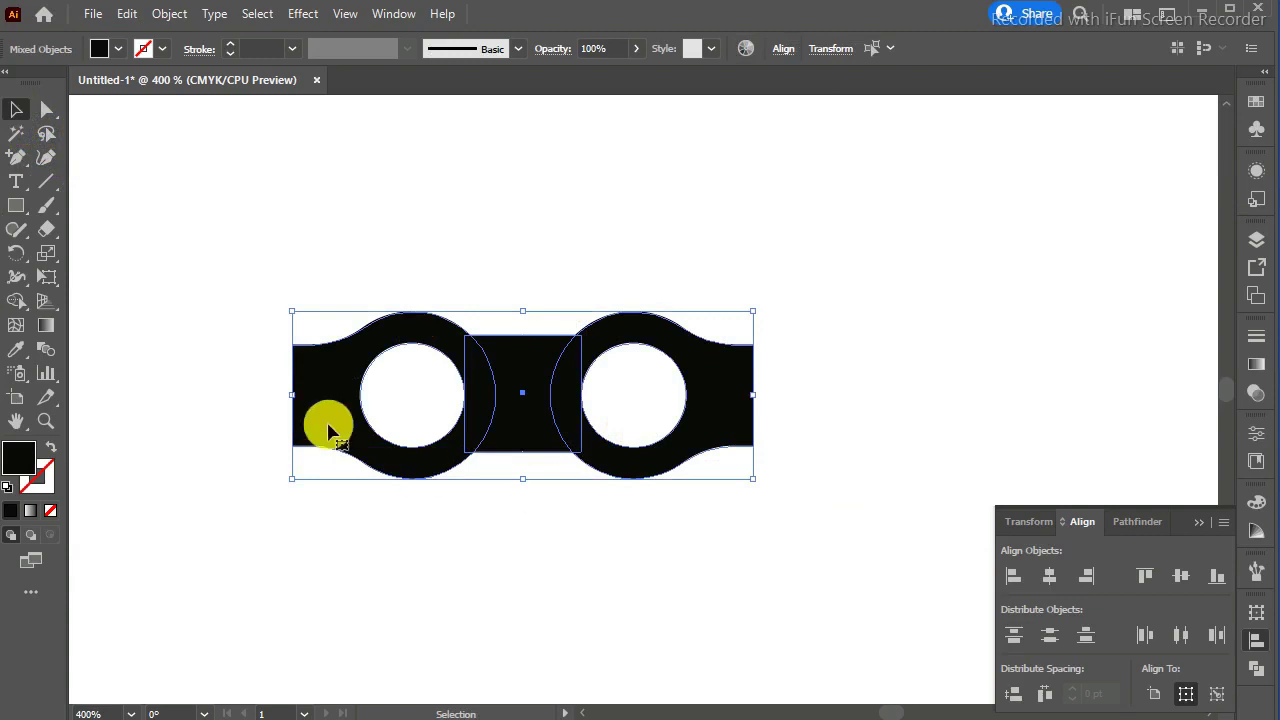
pyautogui.click(20, 308)
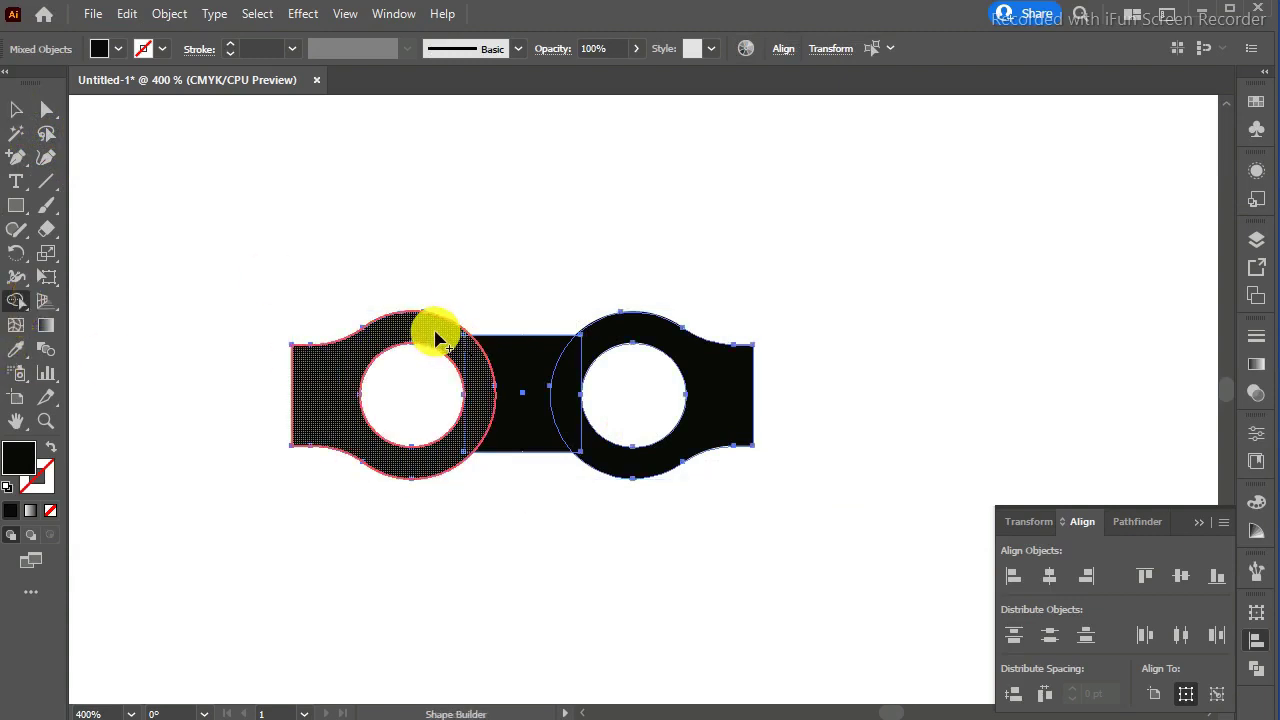
pyautogui.moveTo(437, 334); pyautogui.dragTo(491, 334)
pyautogui.click(616, 342)
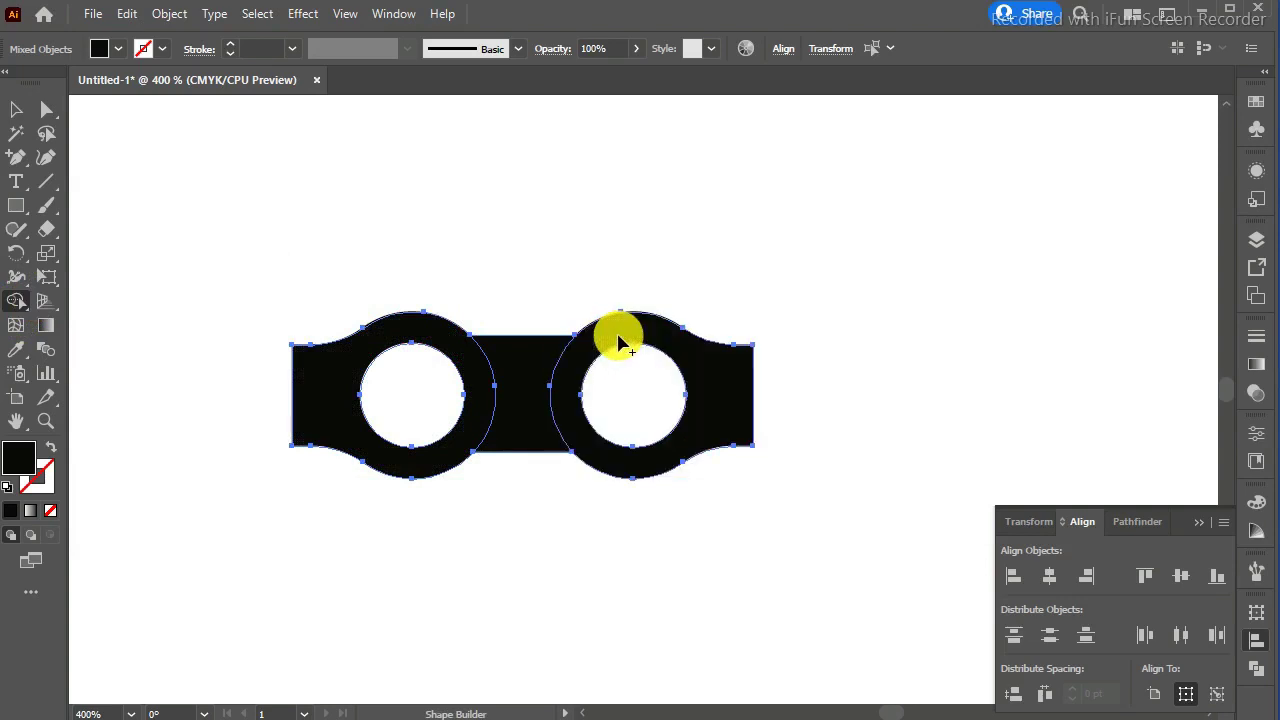
# Narrow the middle bar from its right edge to leave thin gaps beside the rings
pyautogui.click(20, 109)
pyautogui.click(230, 201)
pyautogui.click(556, 363)
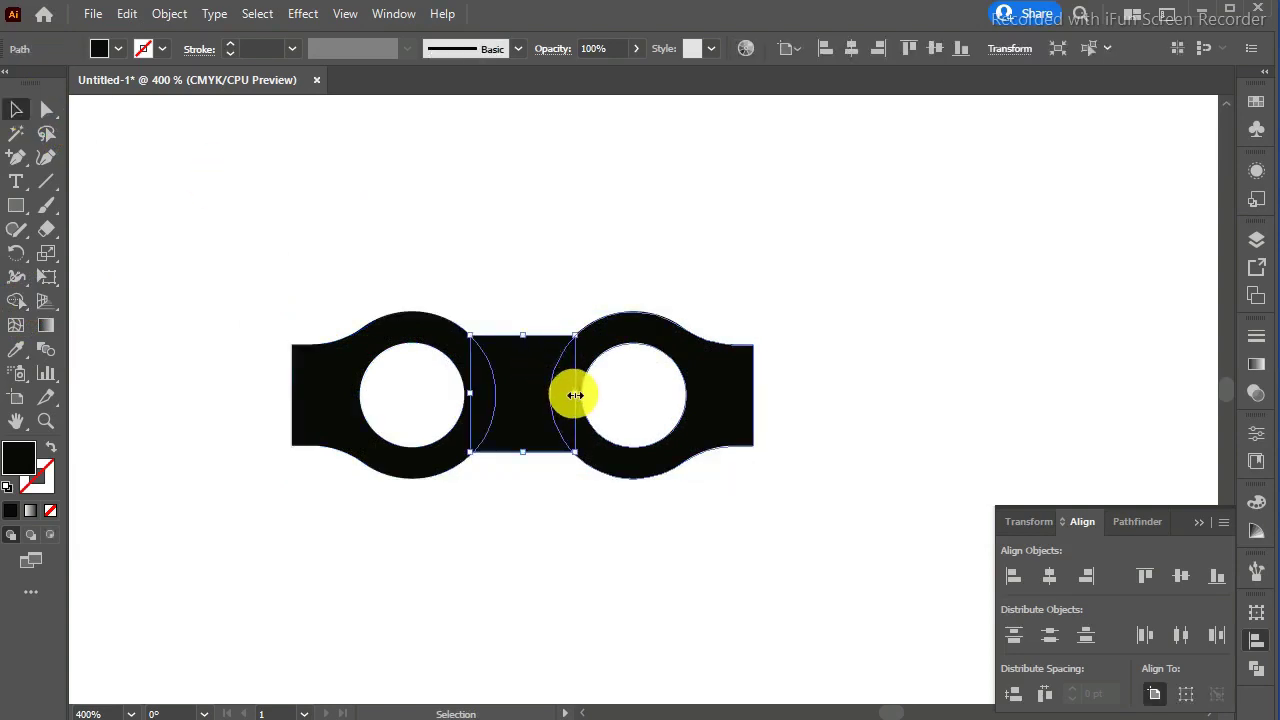
pyautogui.moveTo(575, 395); pyautogui.dragTo(570, 395)
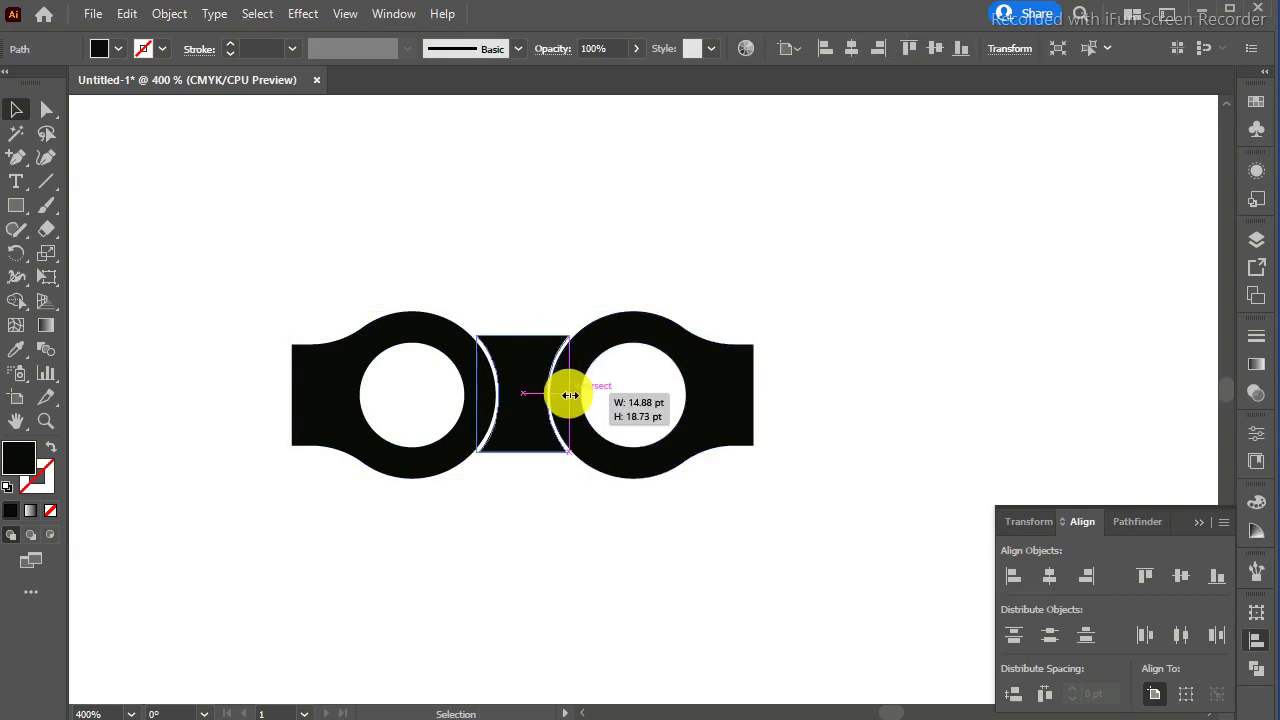
# Finish narrowing the middle bar, zoom out to view the whole link, and deselect
pyautogui.moveTo(568, 395); pyautogui.dragTo(566, 395)
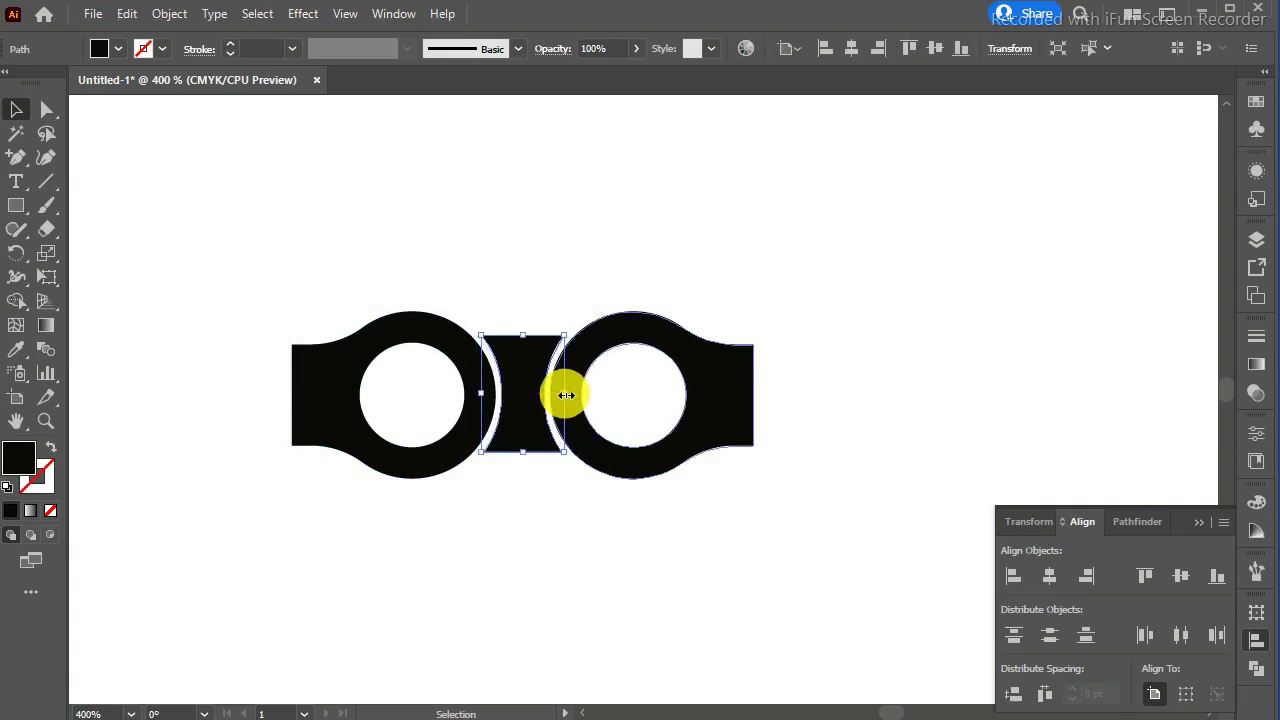
pyautogui.press('a')
pyautogui.hotkey('ctrl', '-')
pyautogui.hotkey('ctrl', '-')
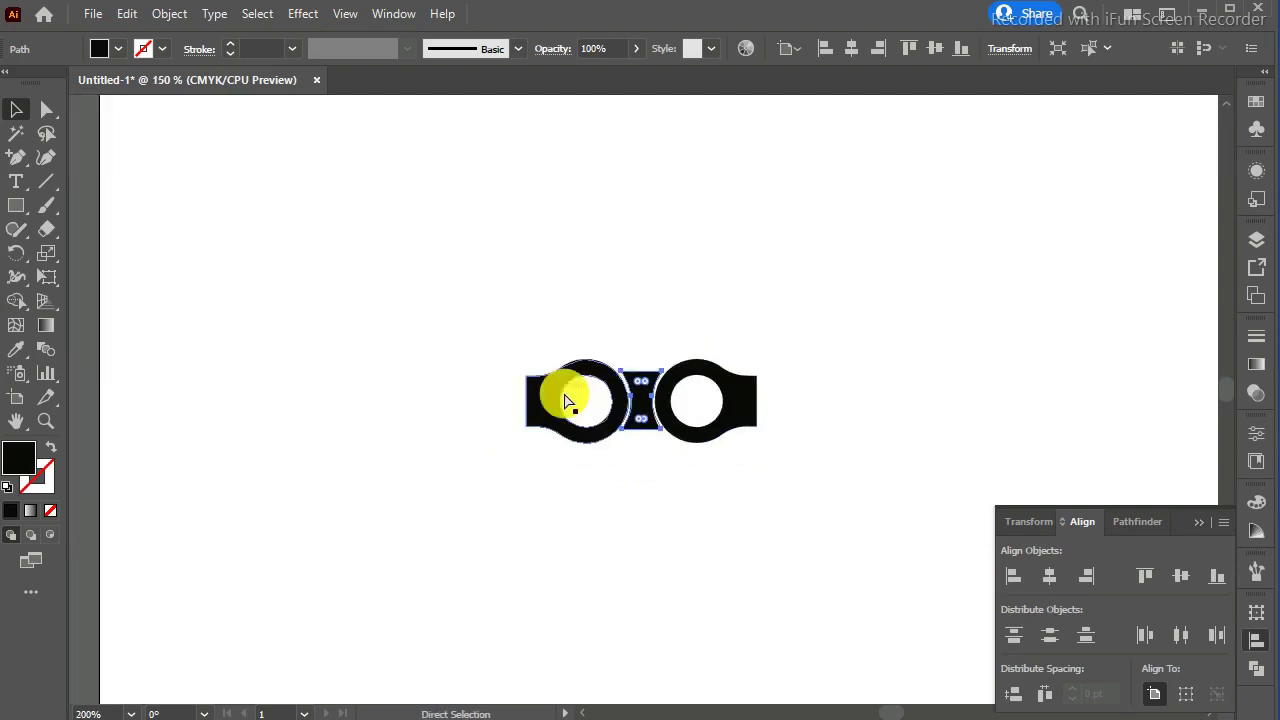
pyautogui.hotkey('ctrl', '-')
pyautogui.press('v')
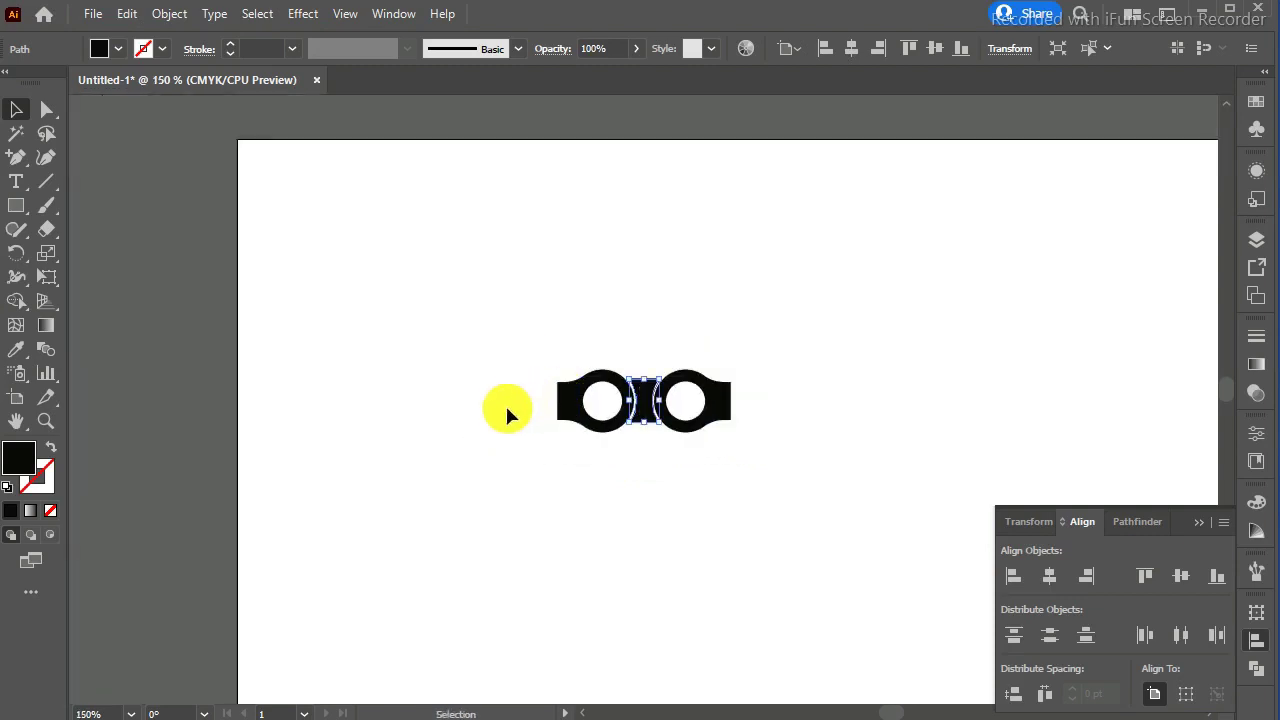
pyautogui.press('a')
pyautogui.hotkey('ctrl', '-')
pyautogui.press('v')
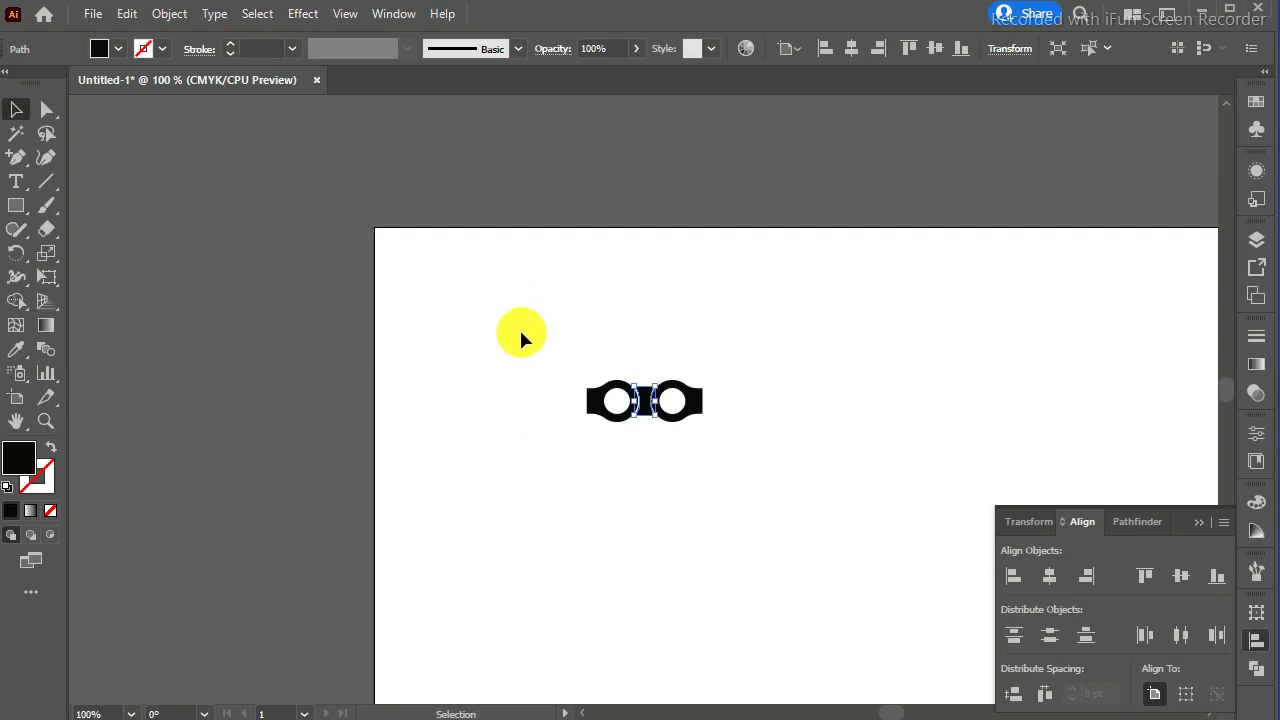
pyautogui.hotkey('ctrl', 'shift', 'a')
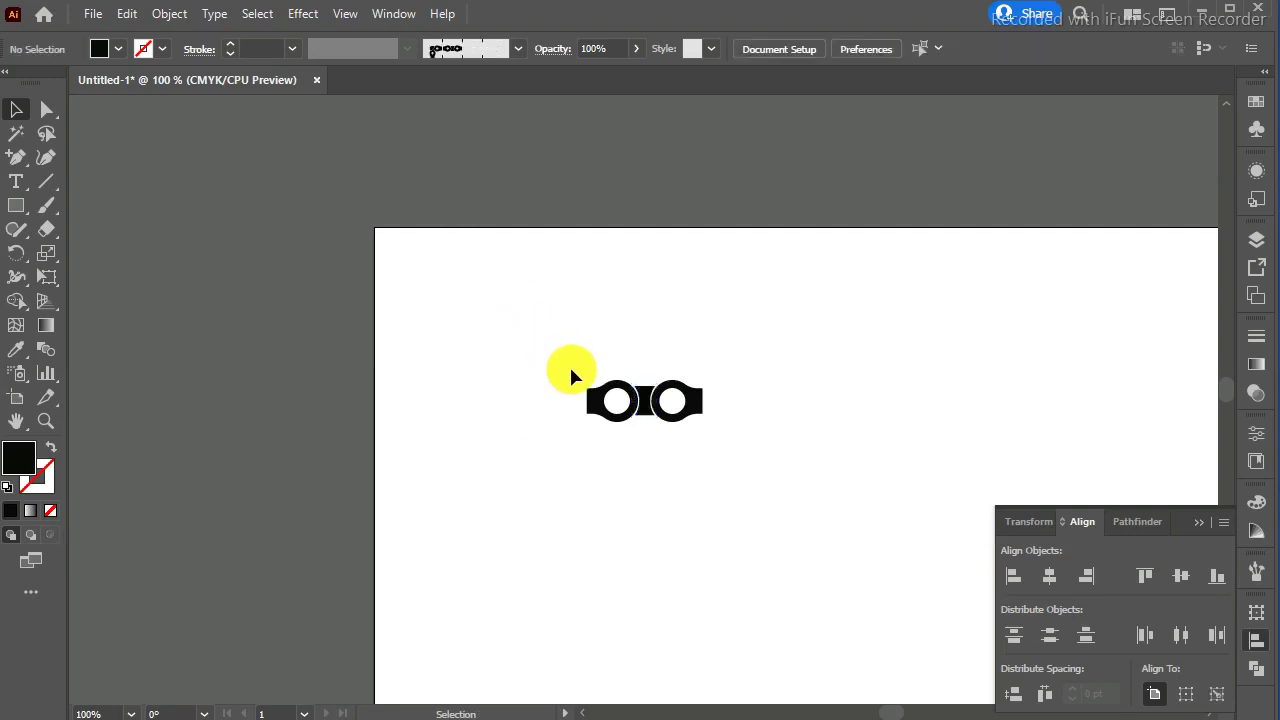
# Select all the chain-link pieces and group them into one object
pyautogui.hscroll(2, 897, 712)
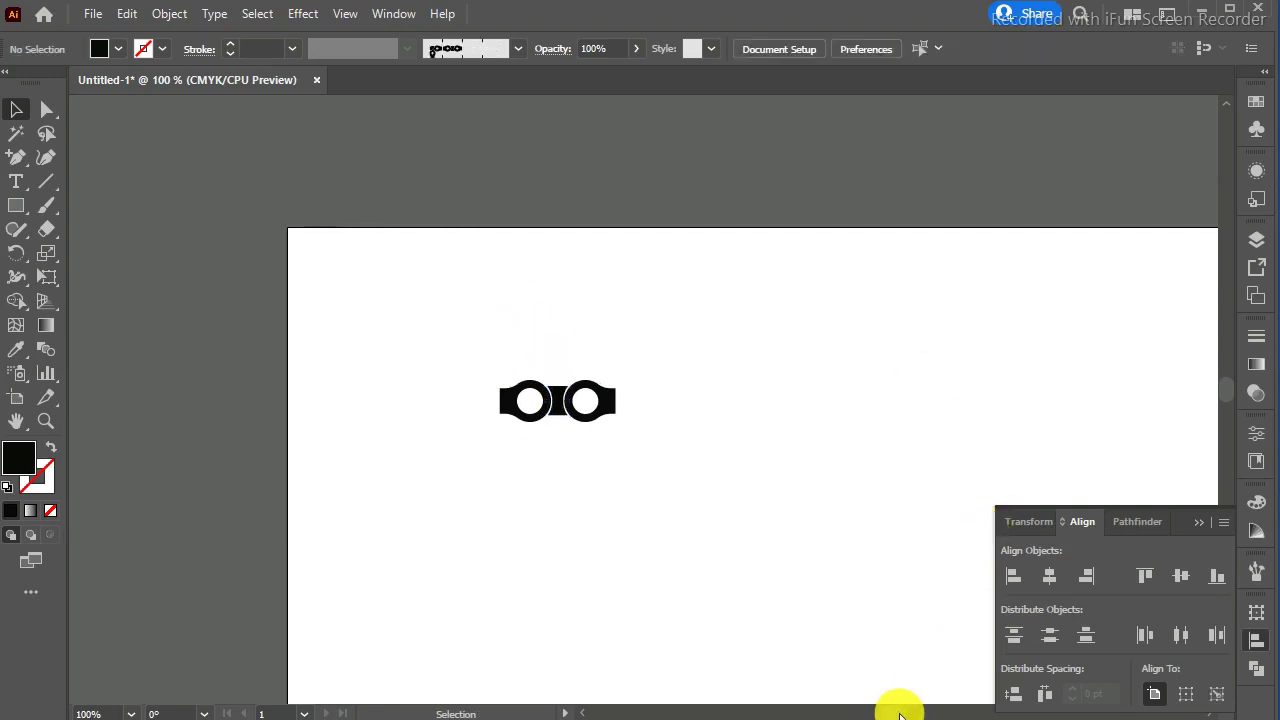
pyautogui.hscroll(3, 897, 712)
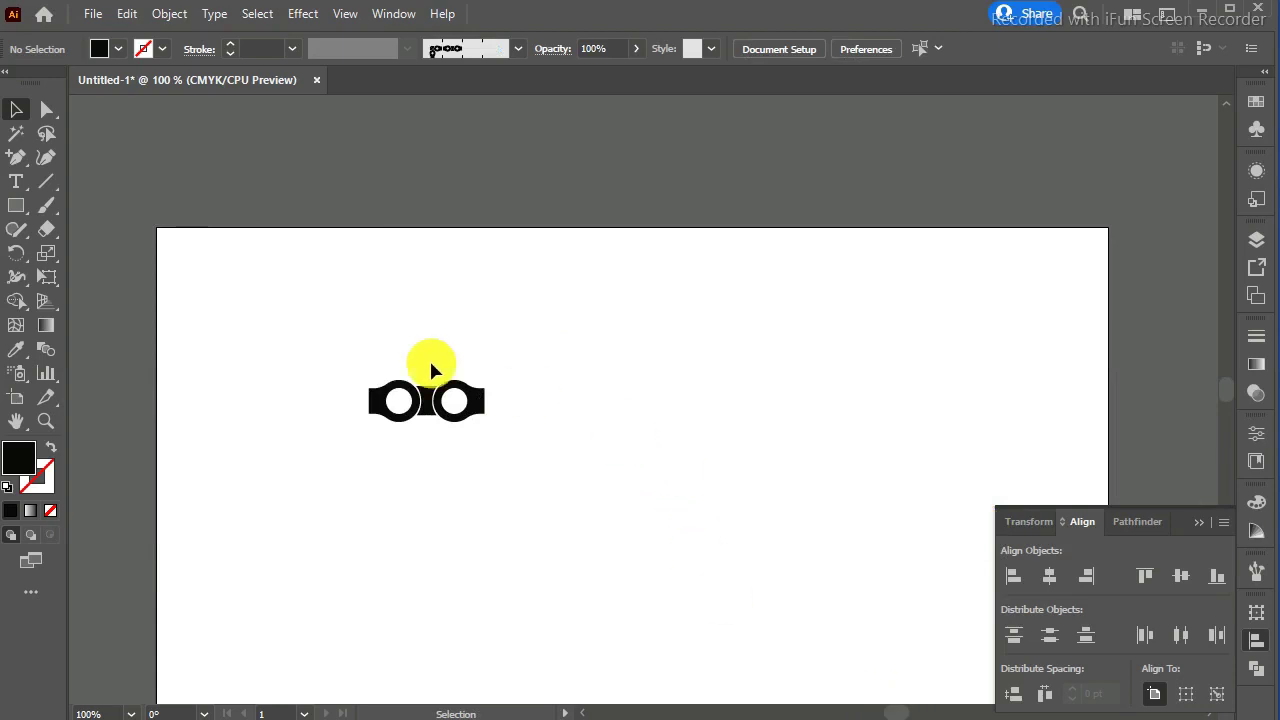
pyautogui.moveTo(335, 357); pyautogui.dragTo(527, 434)
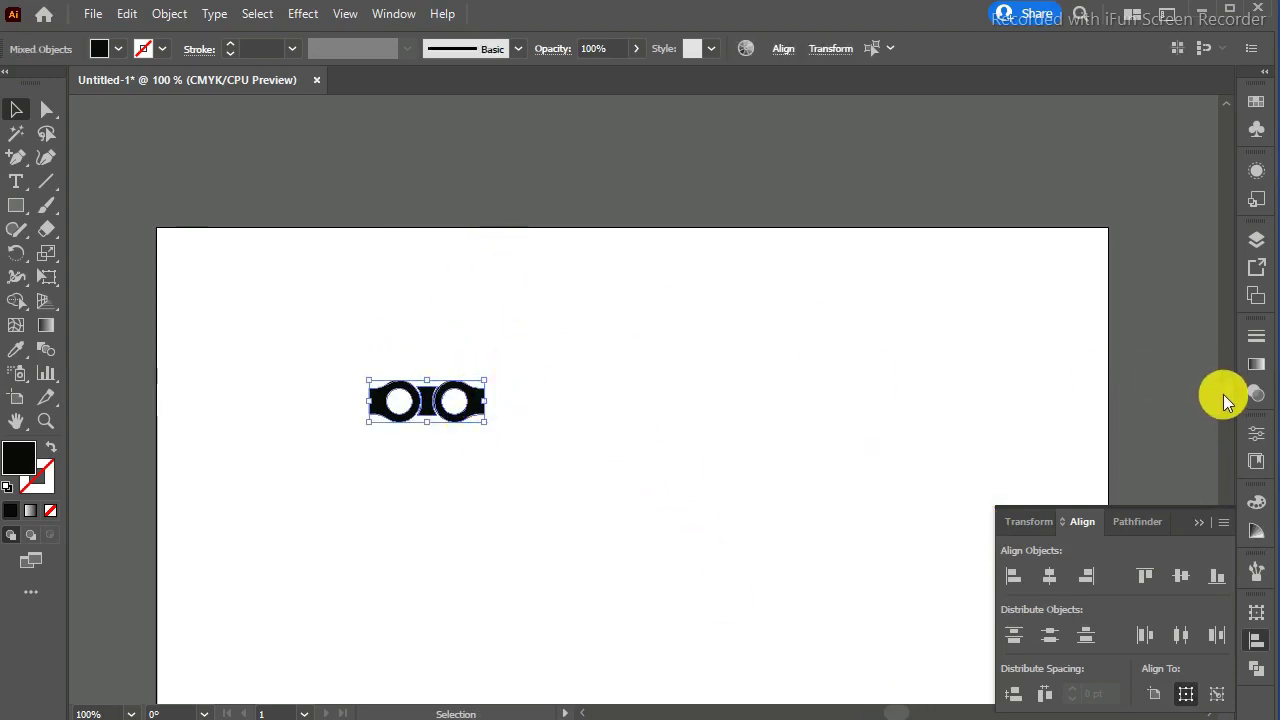
pyautogui.scroll(-3, 1223, 394)
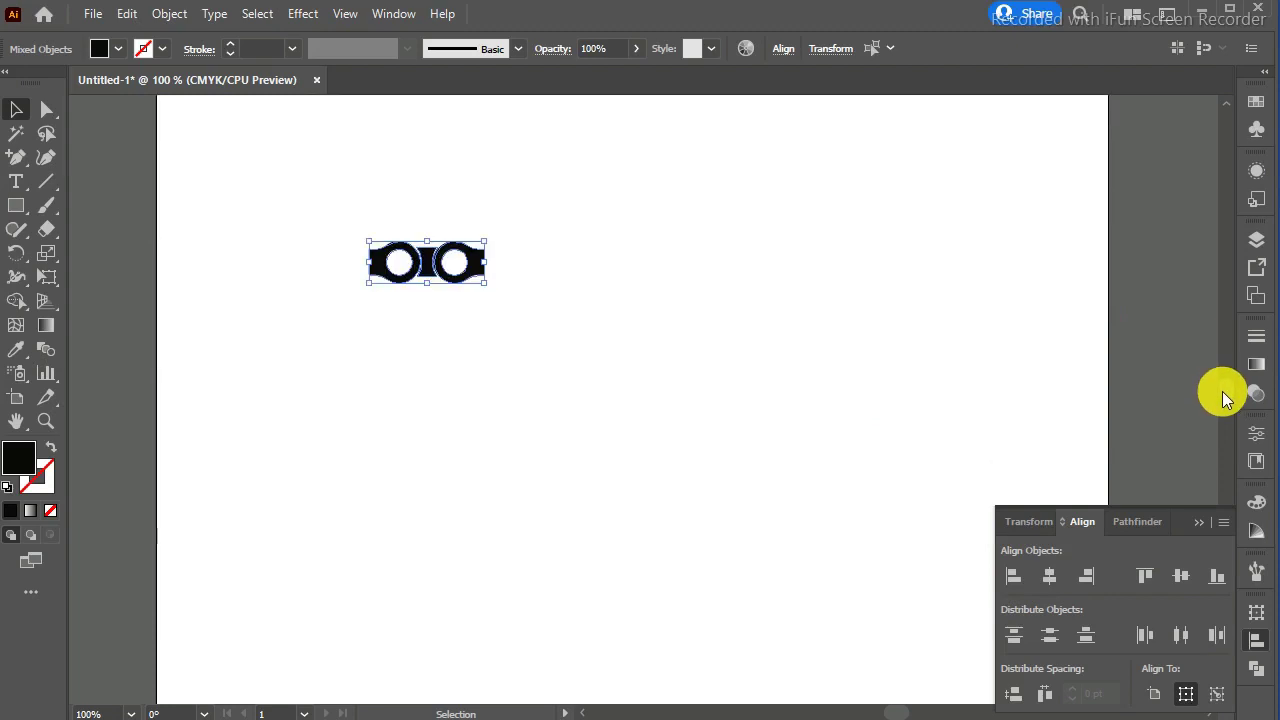
pyautogui.rightClick(471, 254)
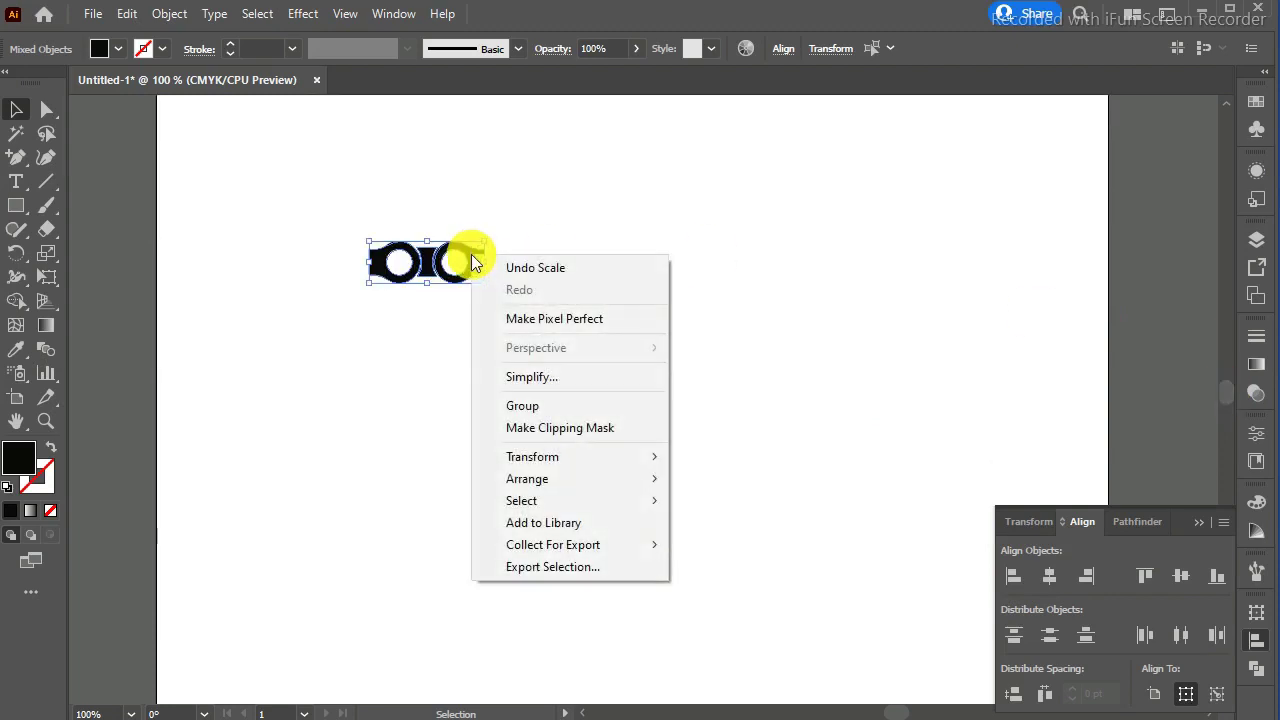
pyautogui.click(548, 408)
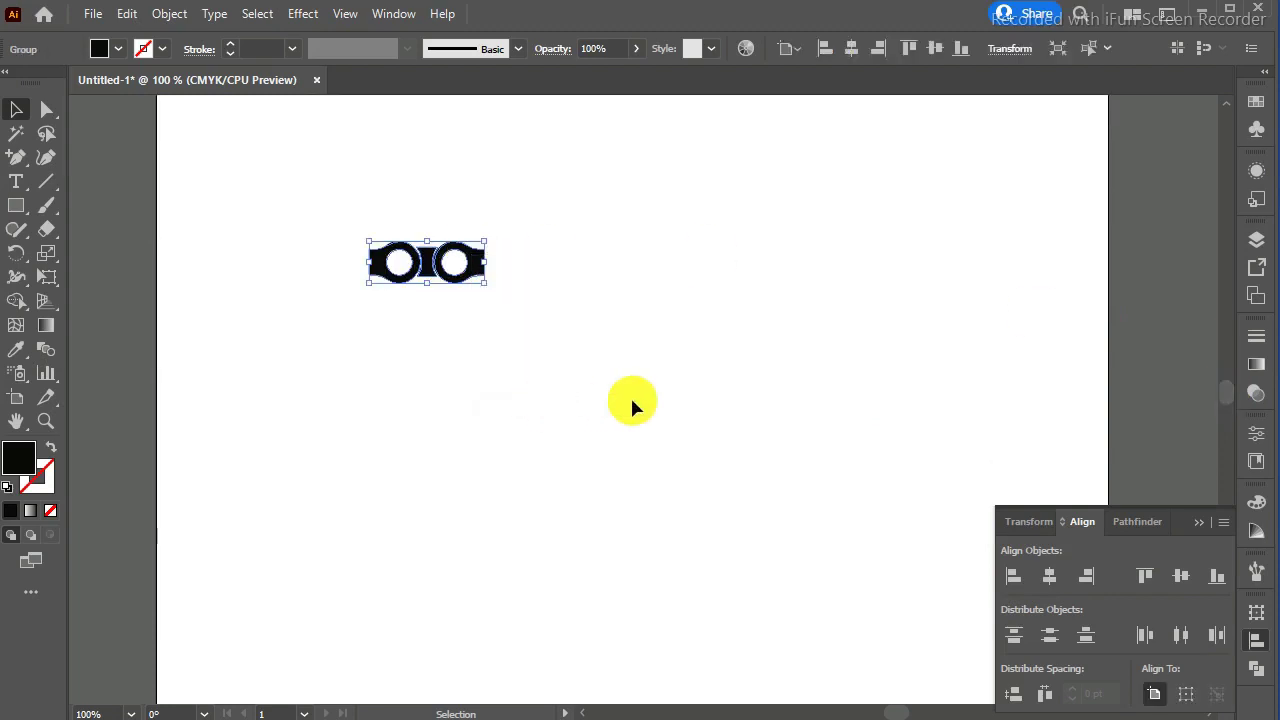
# Close the Align panel, test moving the grouped link, undo it, and reselect the group
pyautogui.click(1198, 519)
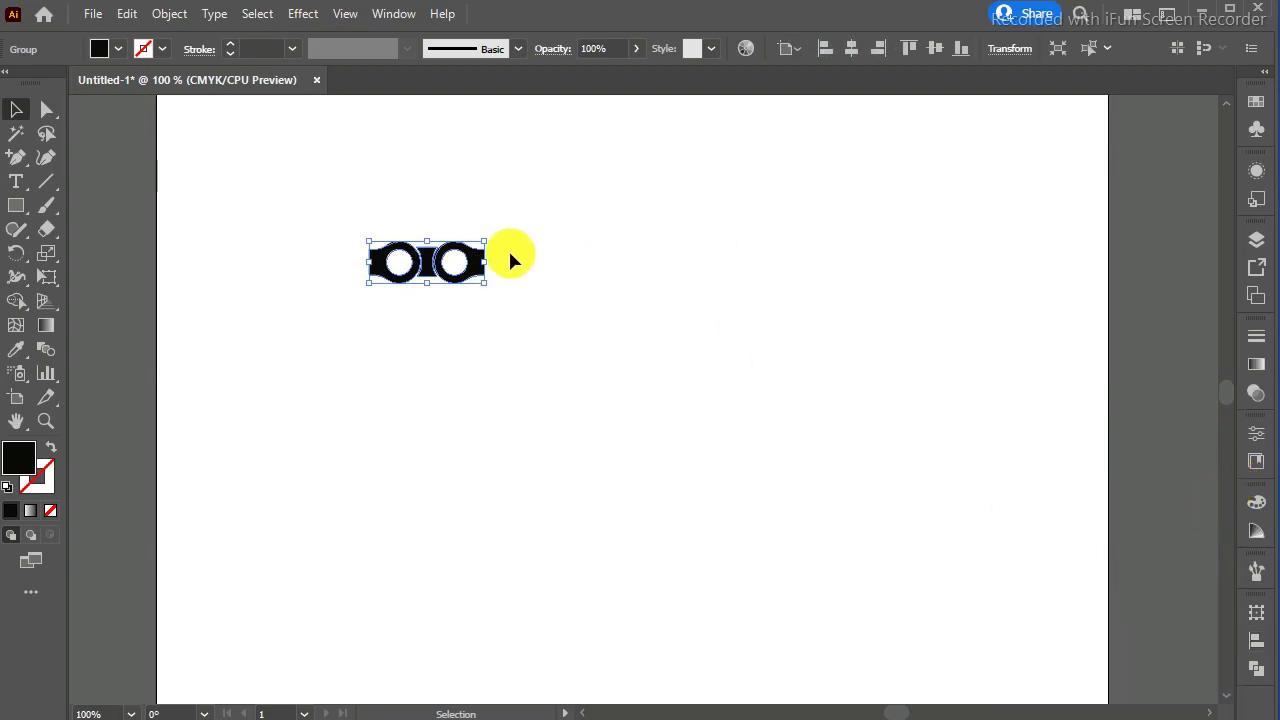
pyautogui.moveTo(476, 271); pyautogui.dragTo(205, 313)
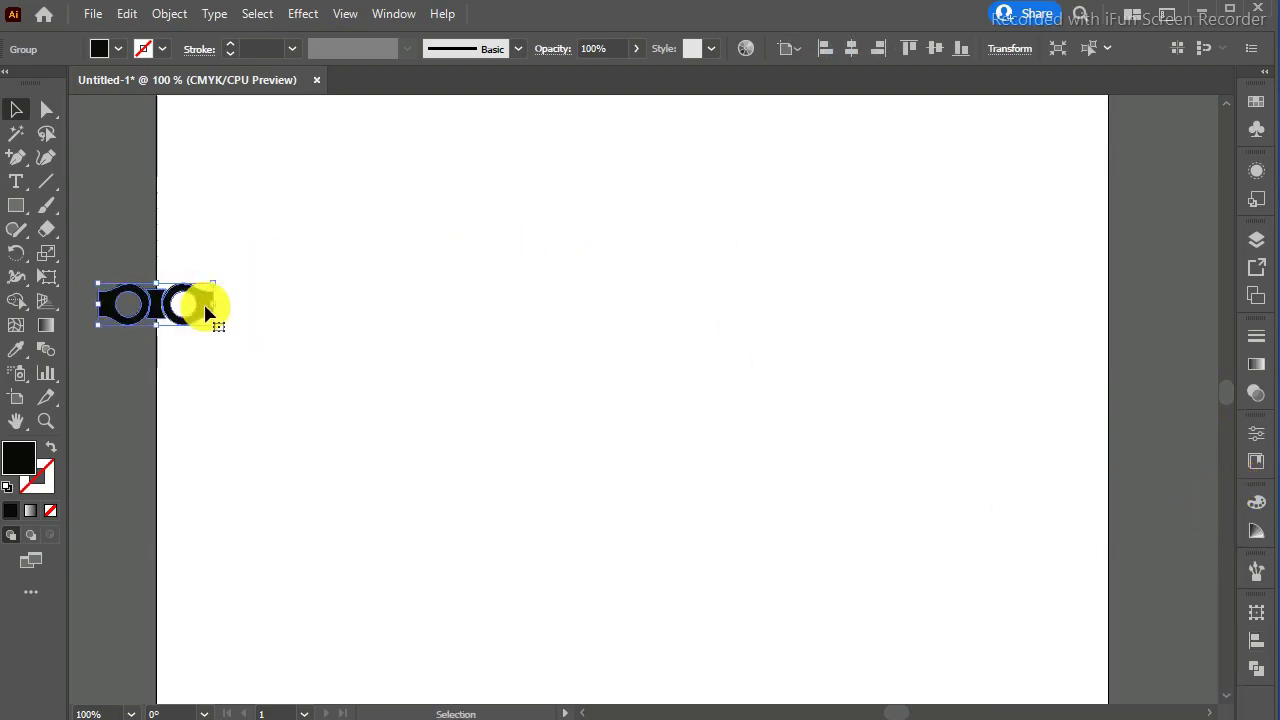
pyautogui.hotkey('ctrl', 'z')
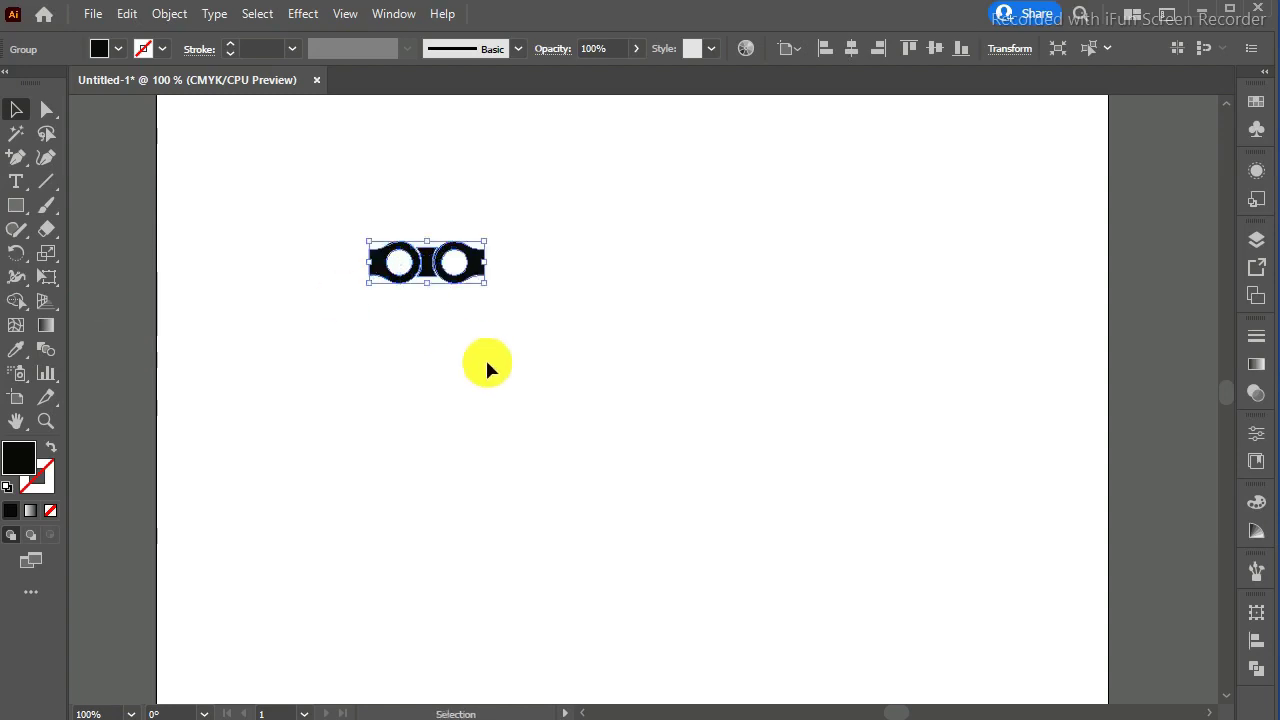
pyautogui.click(487, 368)
# Select the chain-link group and create a new Pattern Brush from it in the Brushes panel
pyautogui.click(478, 262)
pyautogui.click(16, 205)
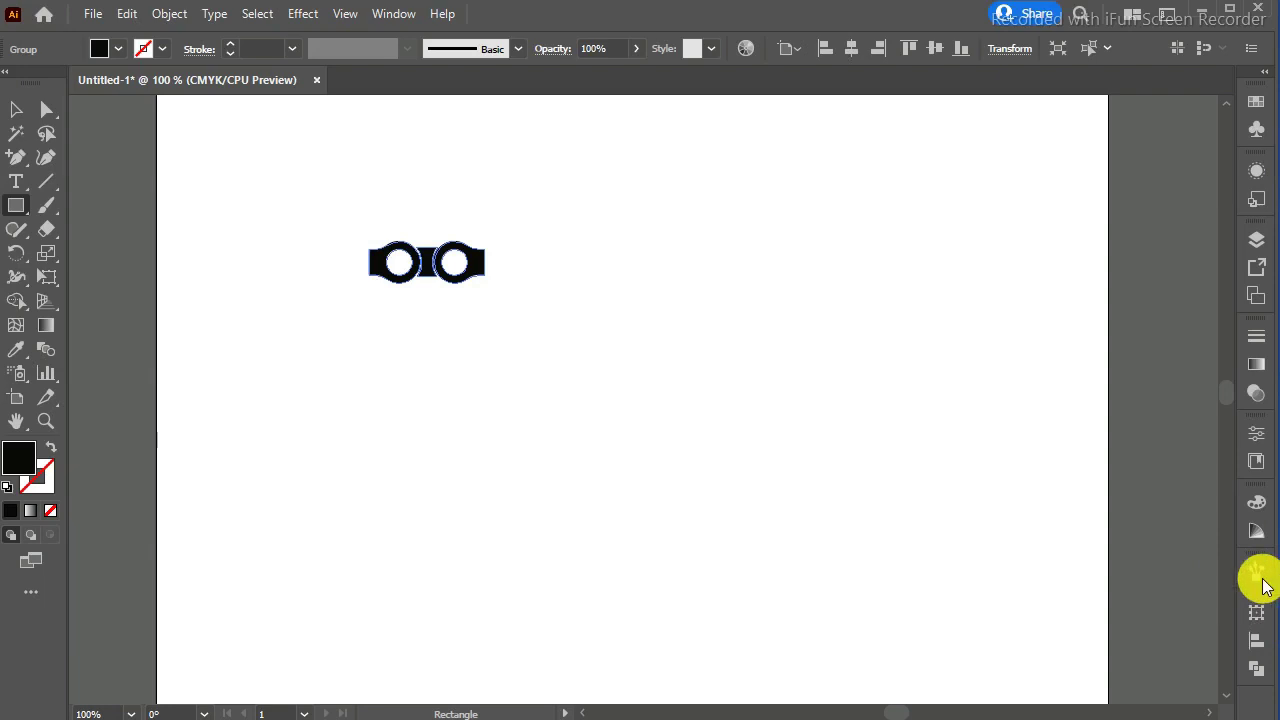
pyautogui.click(1259, 576)
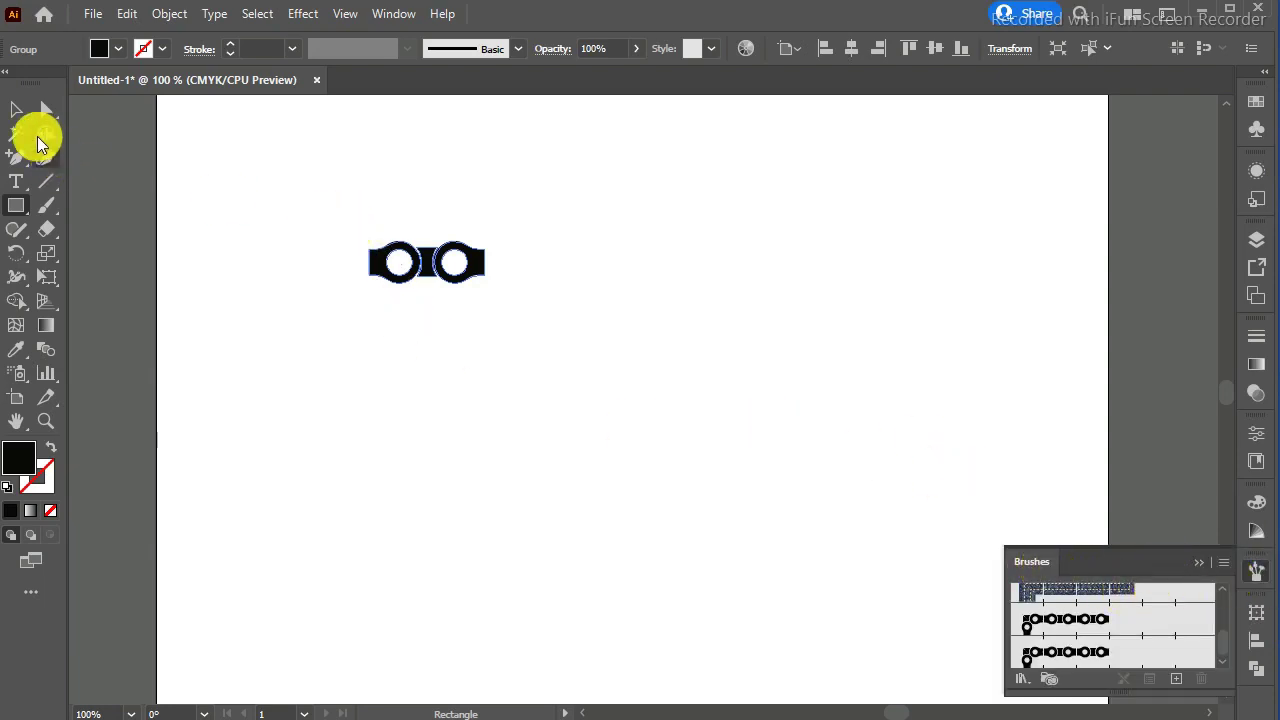
pyautogui.click(16, 110)
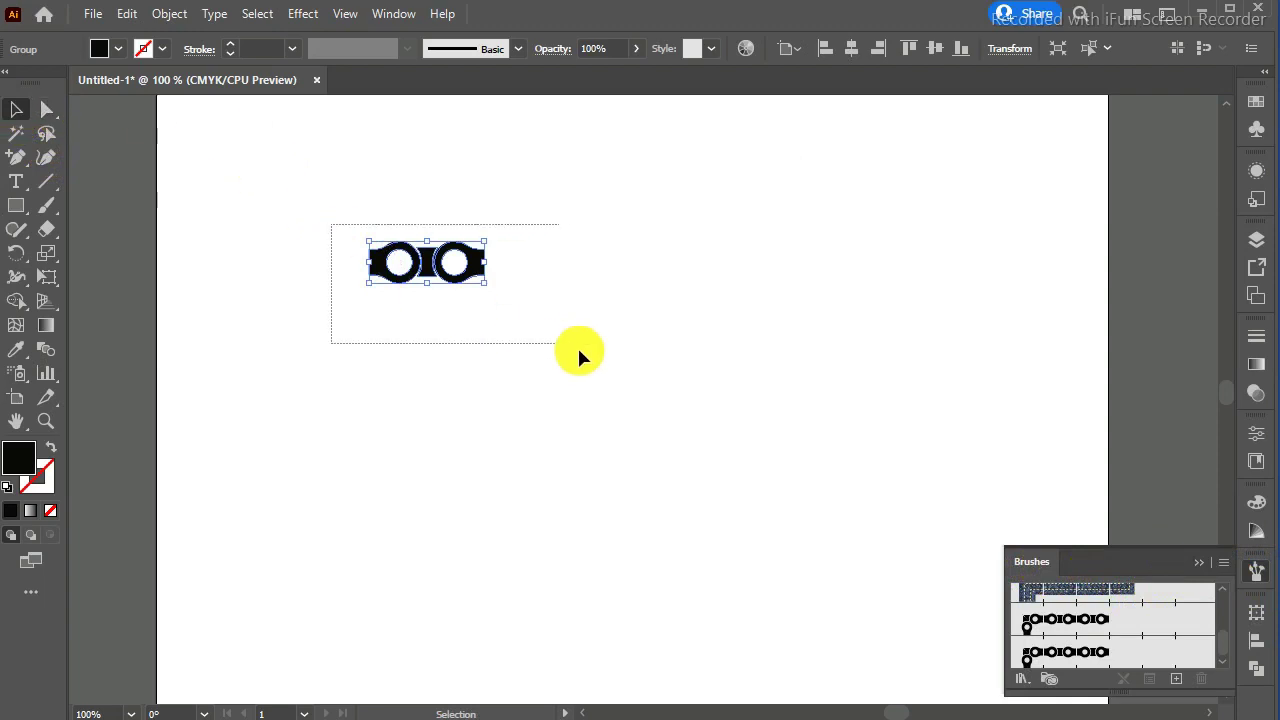
pyautogui.moveTo(333, 230); pyautogui.dragTo(590, 345)
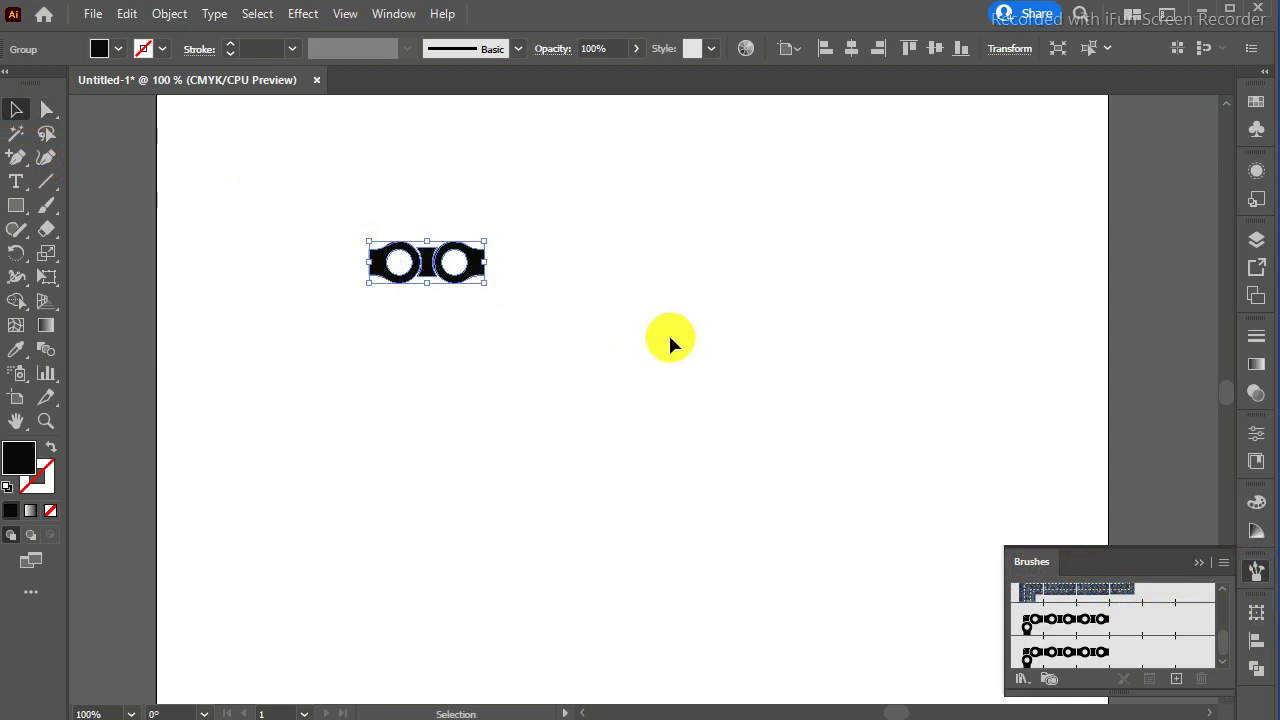
pyautogui.click(1176, 680)
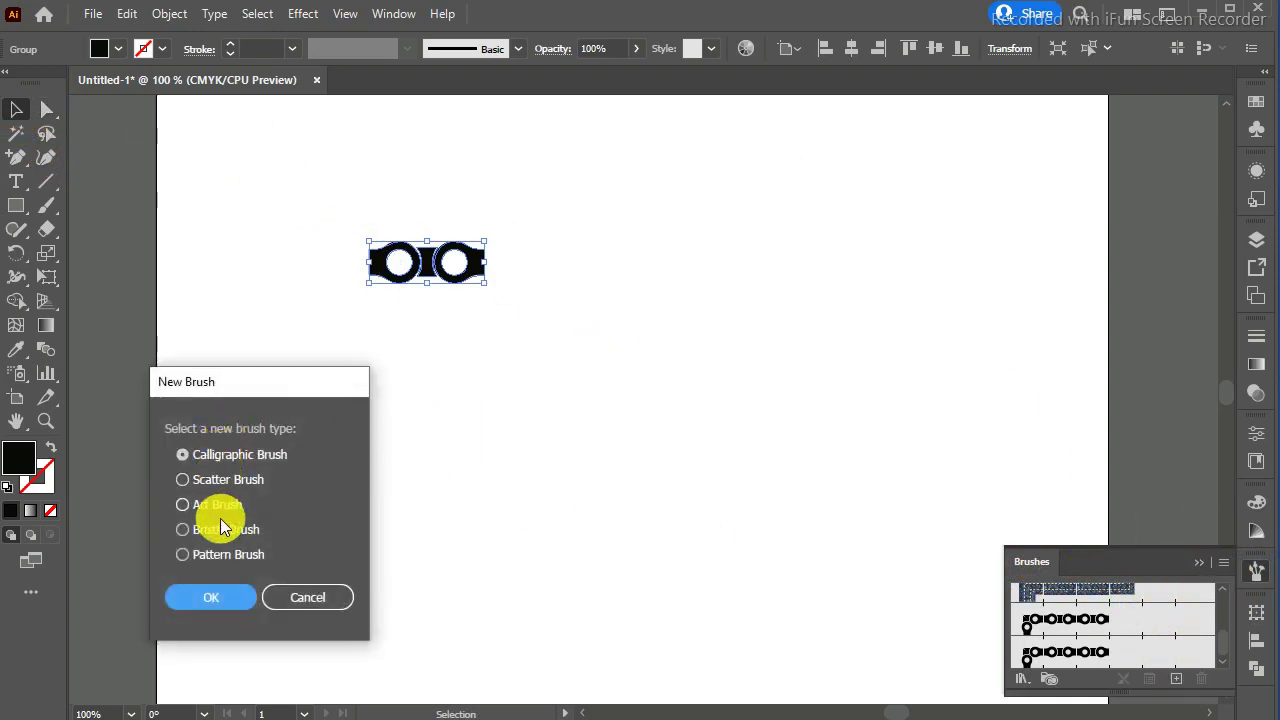
pyautogui.click(222, 552)
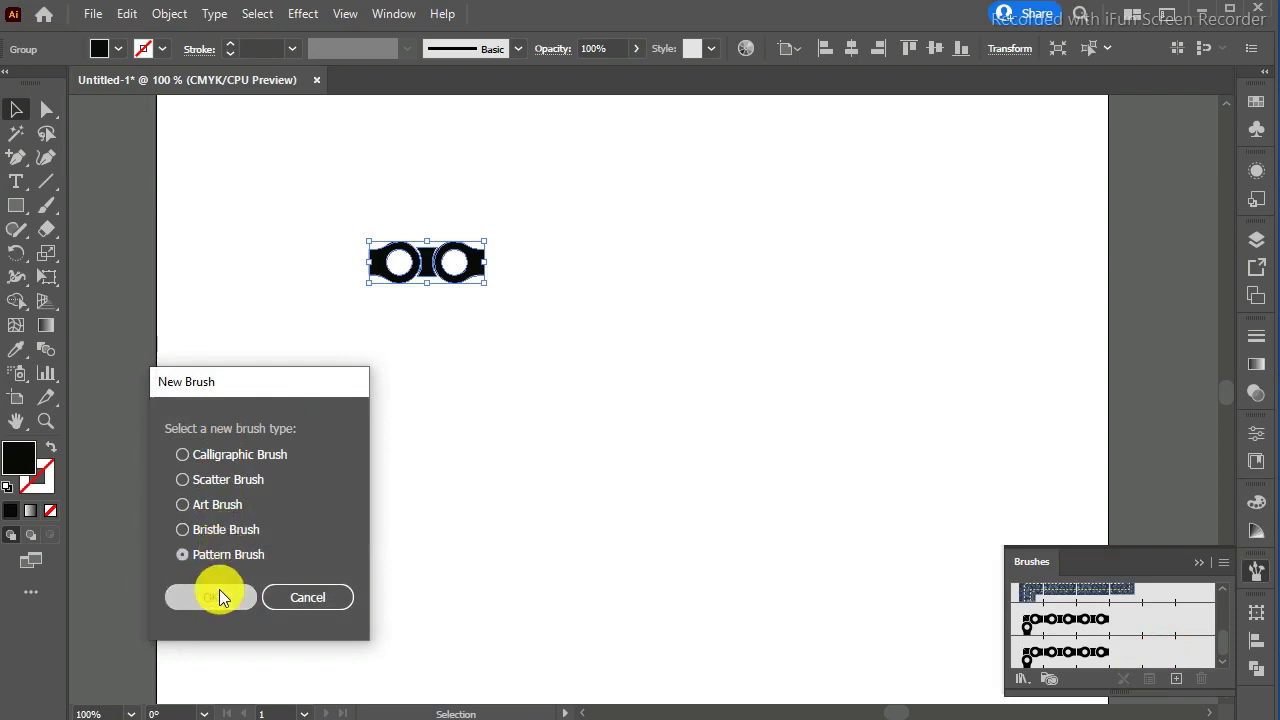
pyautogui.click(219, 592)
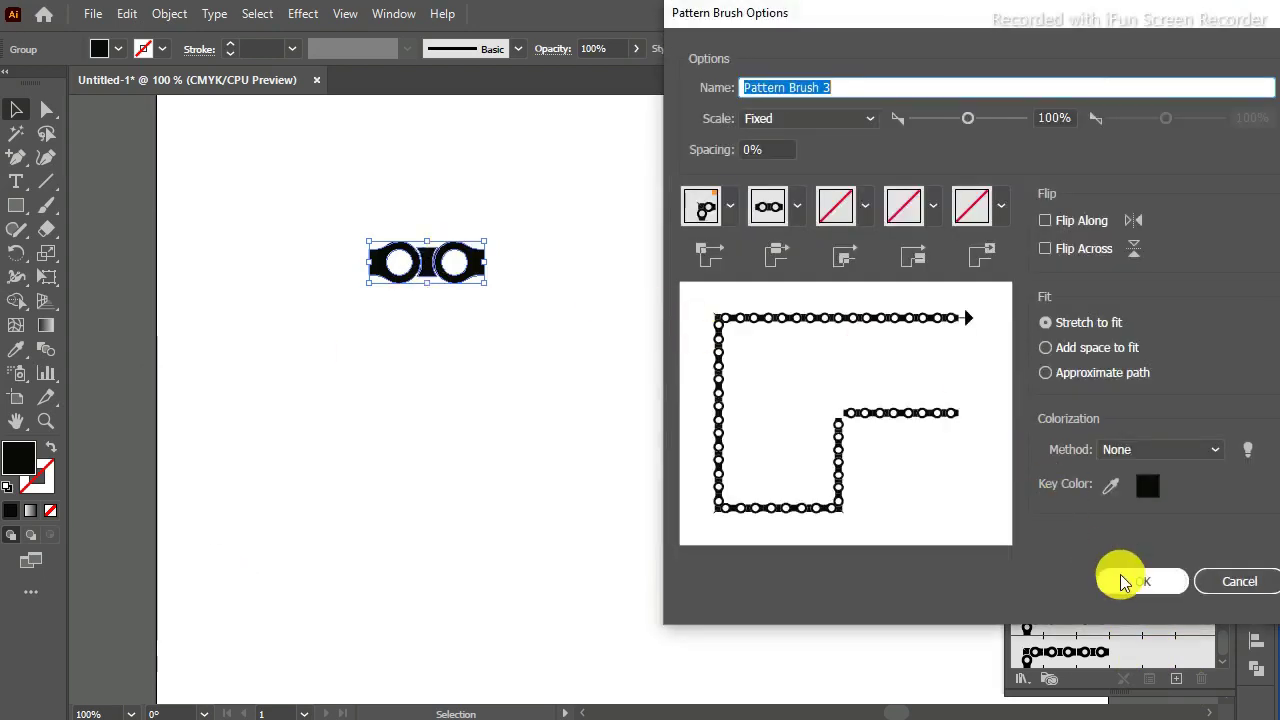
# Set Pattern Brush 3 to Tints colorization and 51% scale, then accept the options
pyautogui.click(1121, 452)
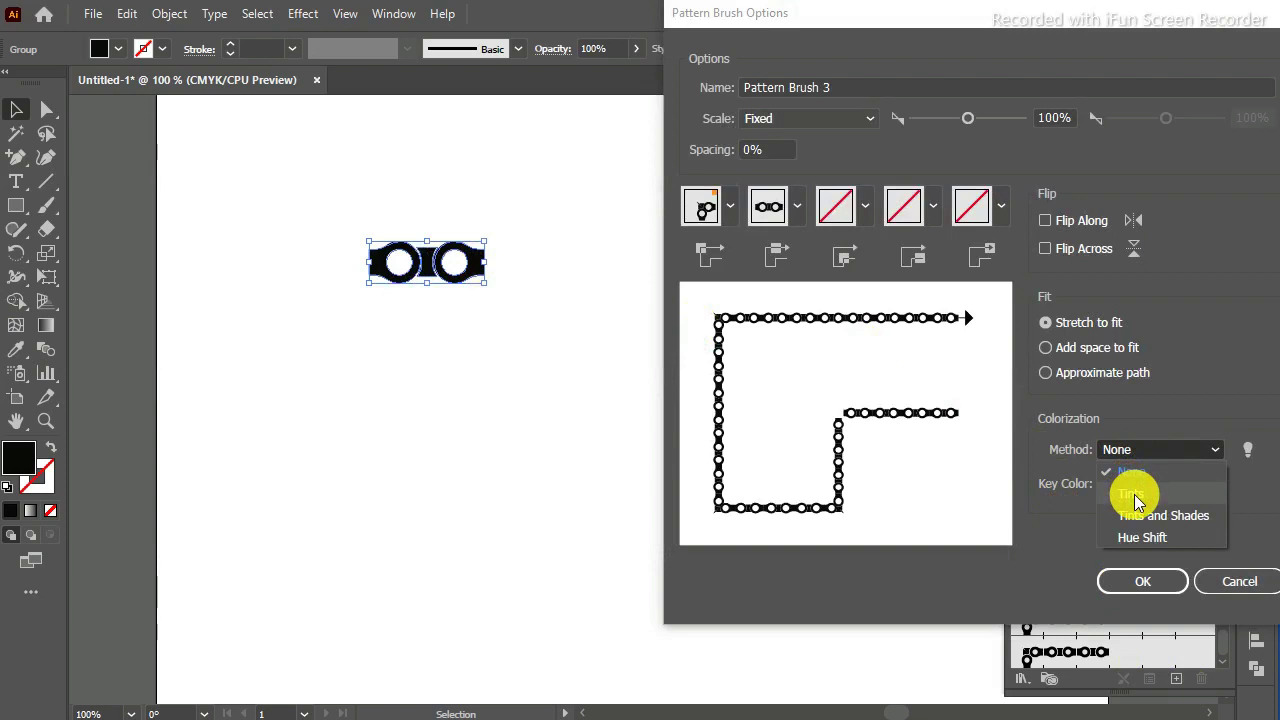
pyautogui.click(1133, 495)
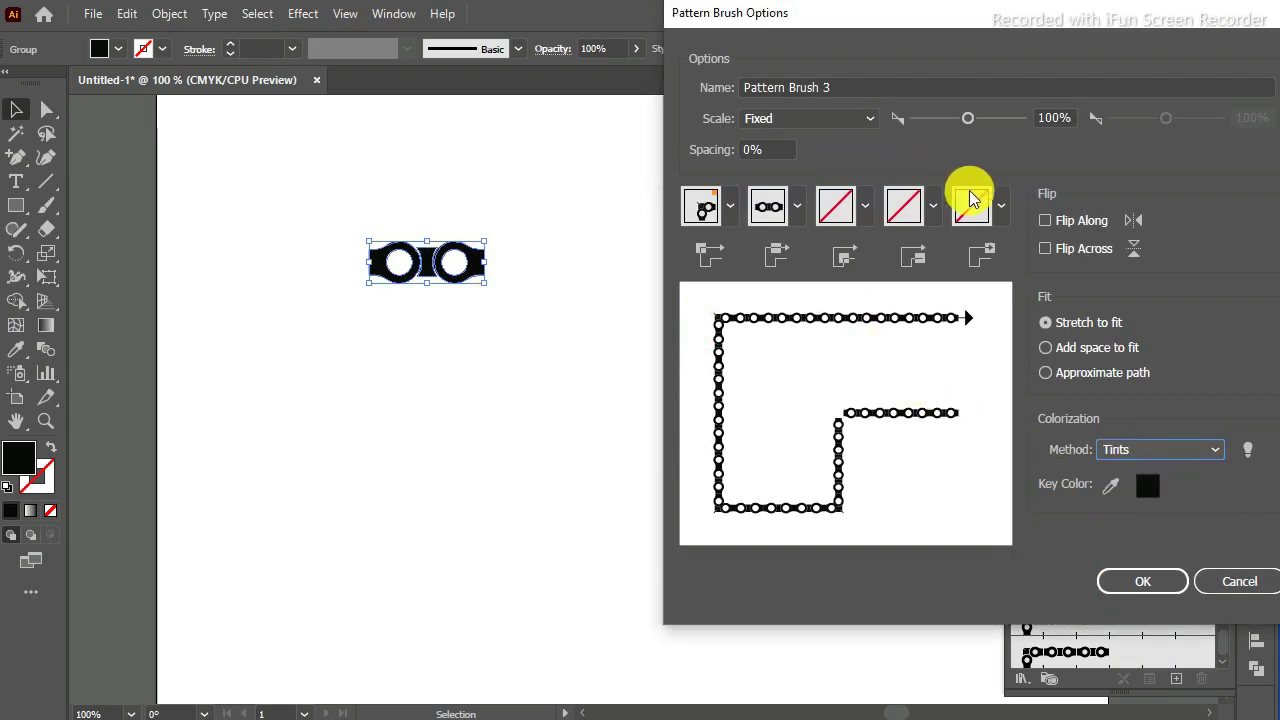
pyautogui.click(966, 122)
pyautogui.moveTo(966, 122); pyautogui.dragTo(944, 124)
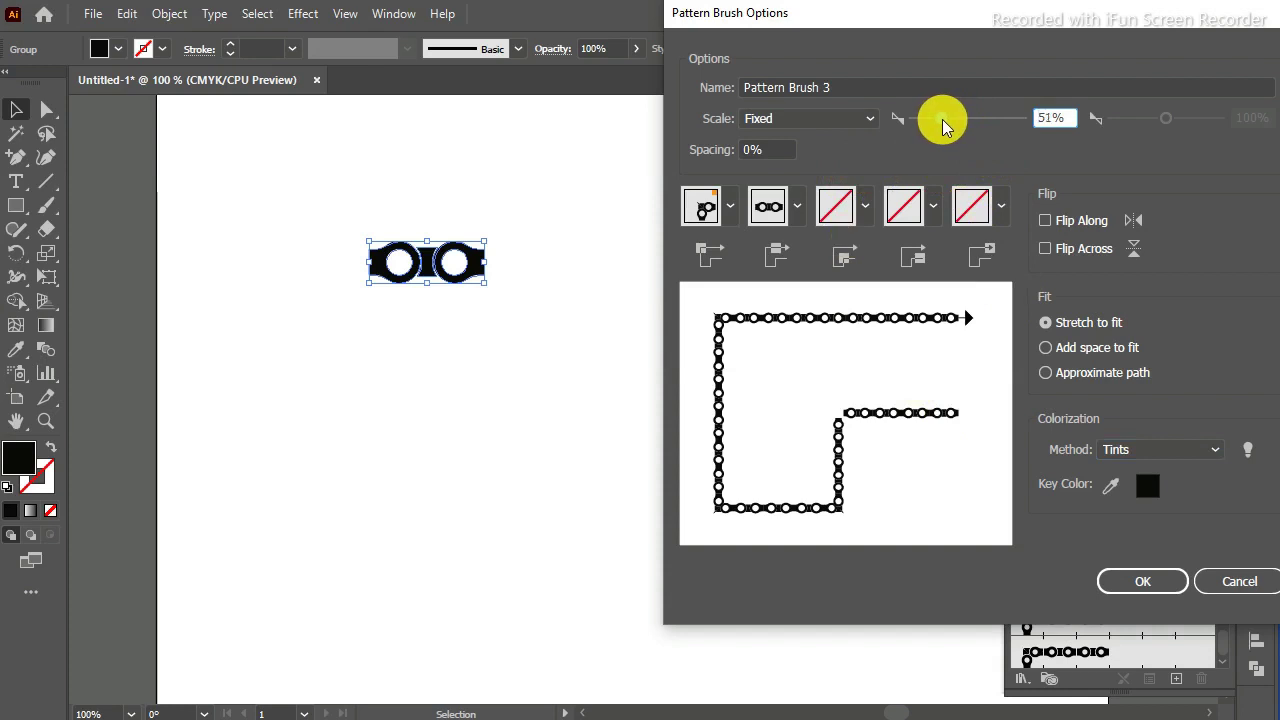
pyautogui.click(1134, 584)
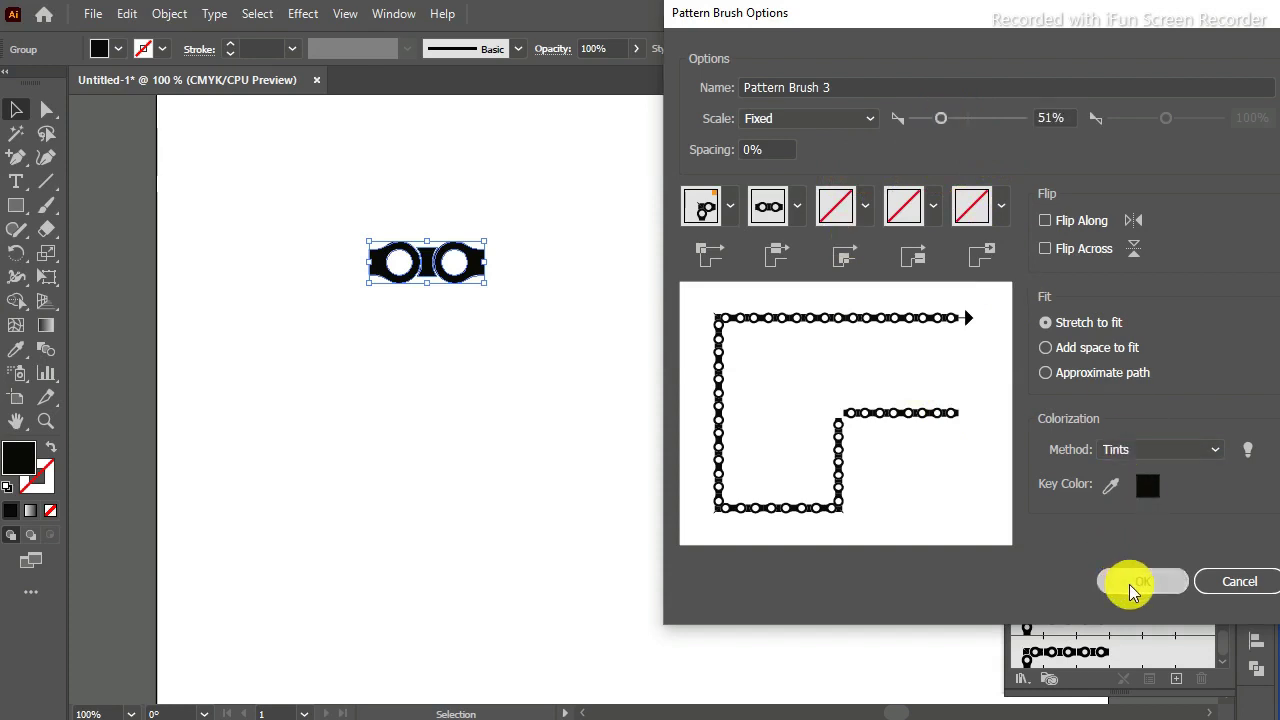
# Draw a roughly 167 by 123 pt rectangle right of the link, black outline, no fill
pyautogui.click(1202, 557)
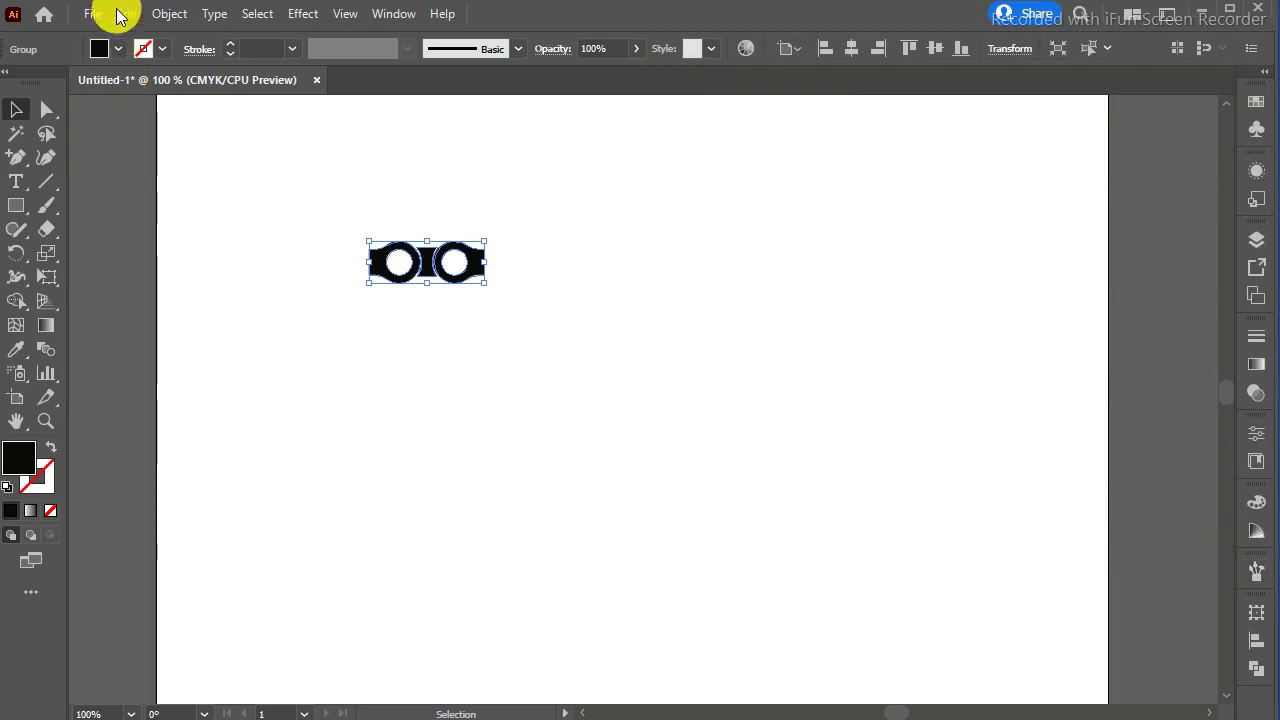
pyautogui.click(20, 206)
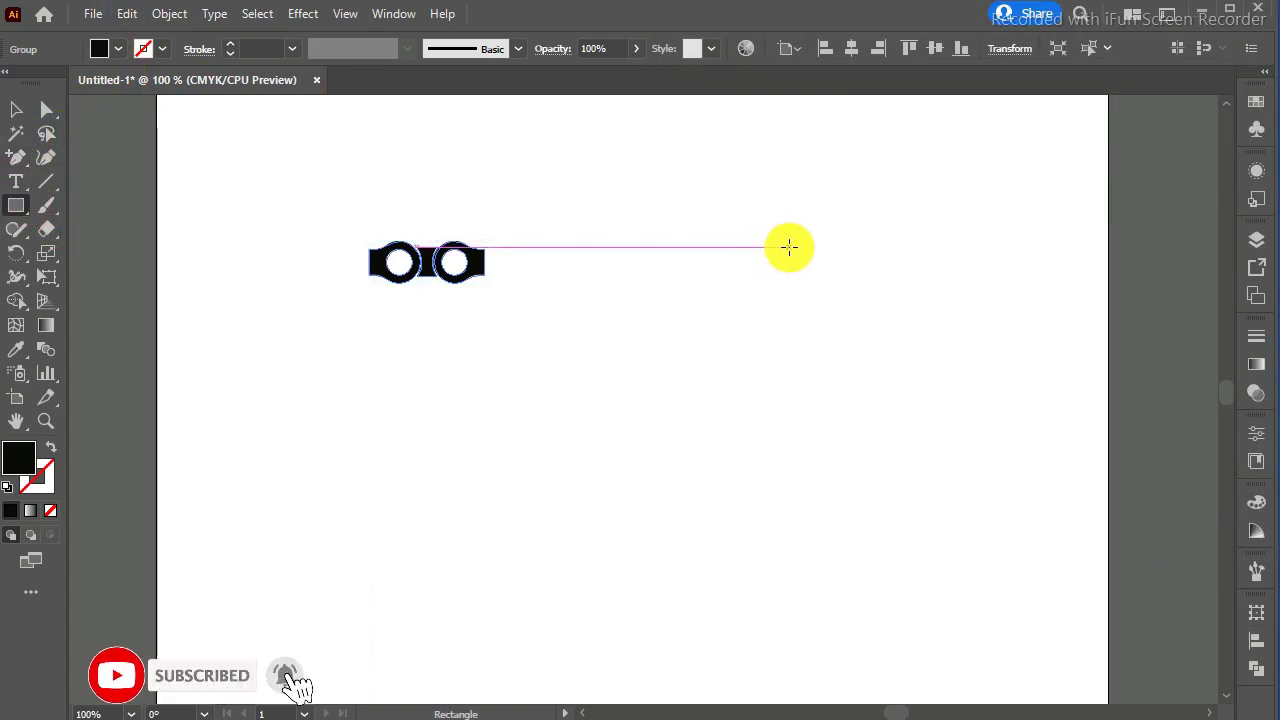
pyautogui.moveTo(789, 247); pyautogui.dragTo(1049, 440)
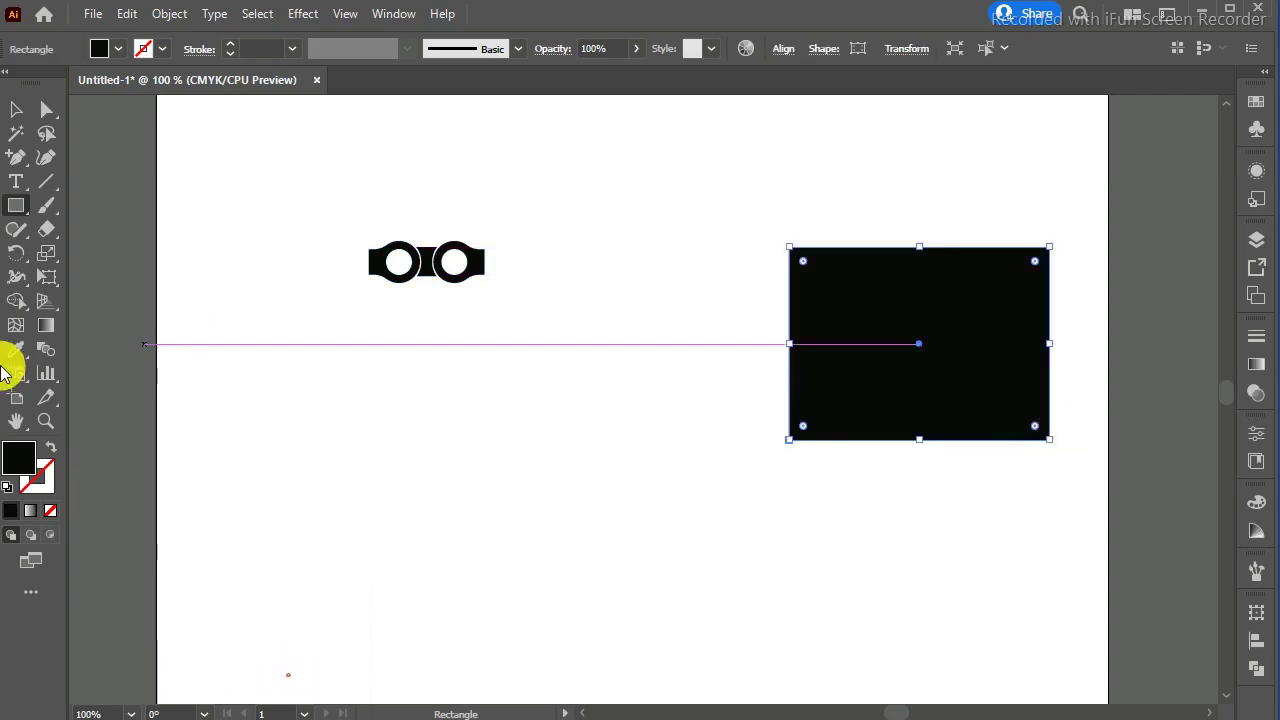
pyautogui.click(52, 445)
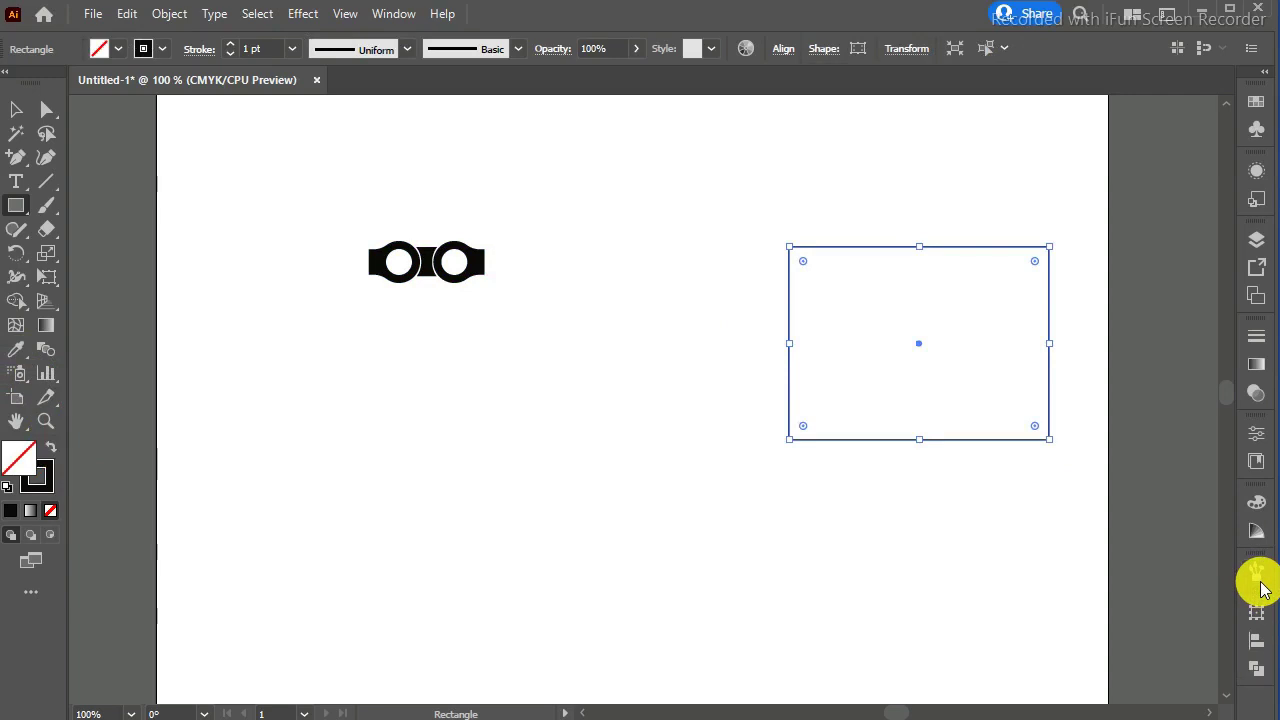
# Apply the chain pattern brush to the rectangle and move it left and up
pyautogui.click(1258, 577)
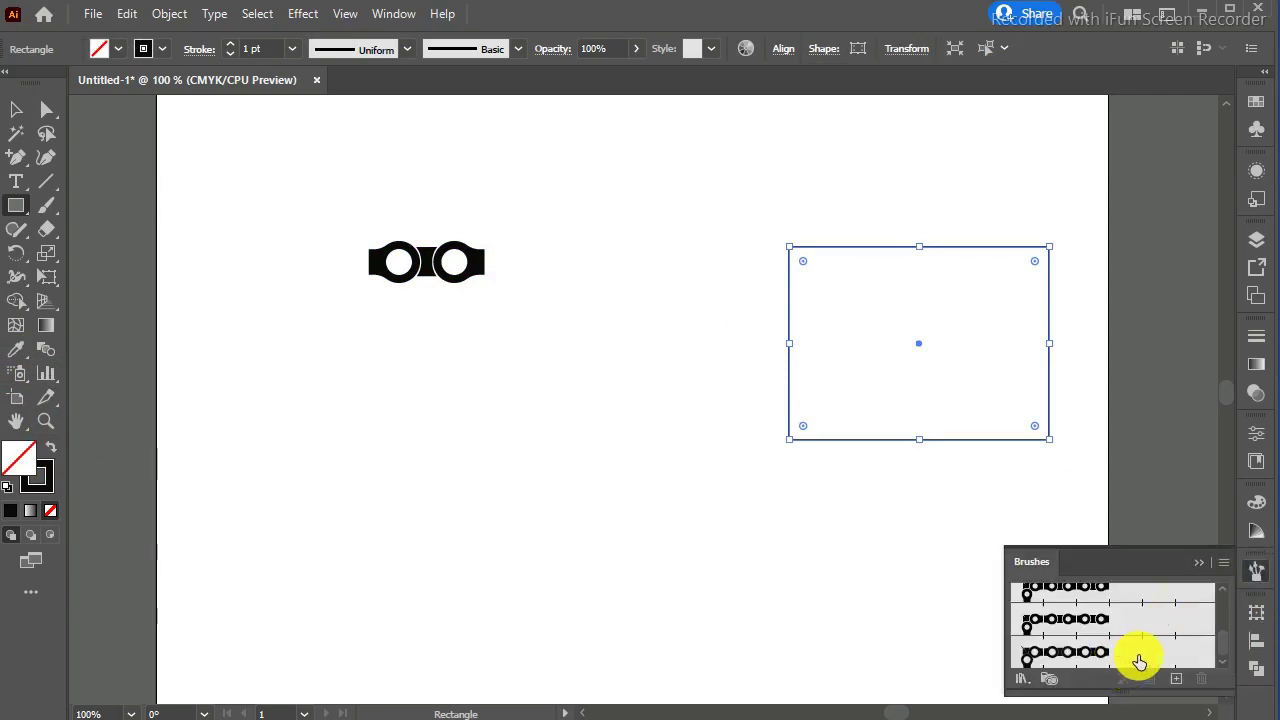
pyautogui.click(1139, 655)
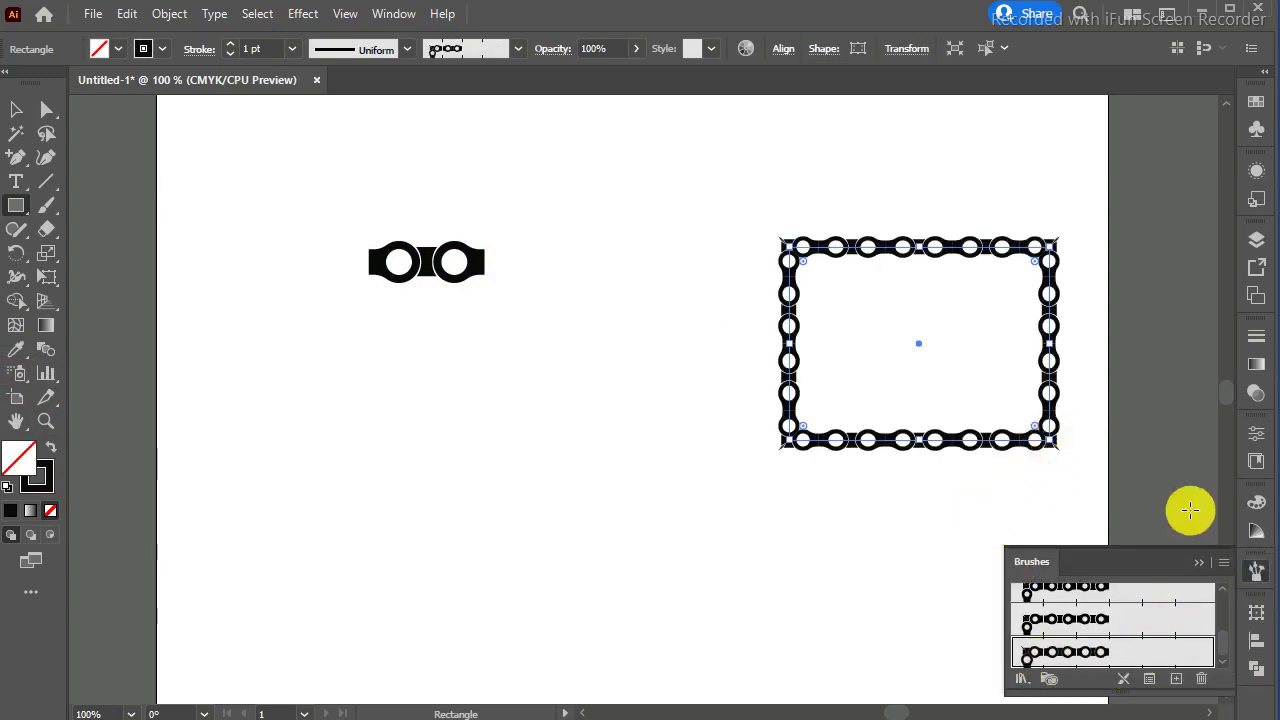
pyautogui.click(1199, 564)
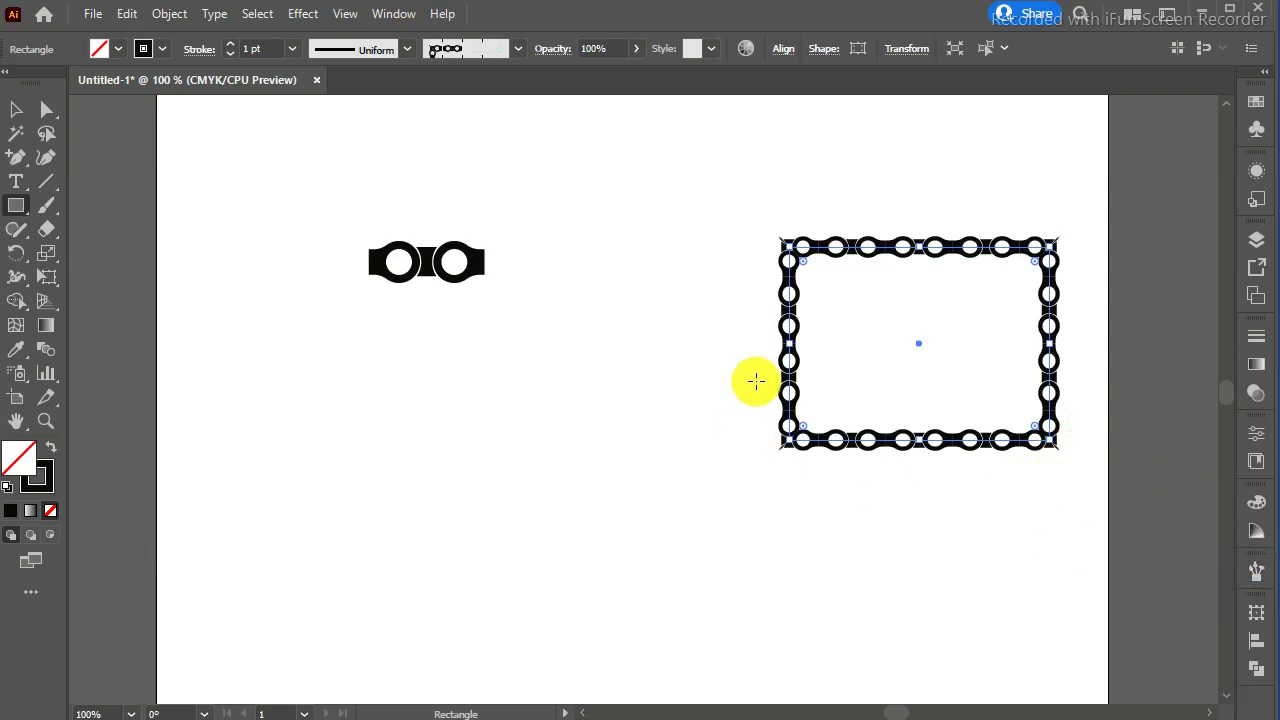
pyautogui.click(16, 110)
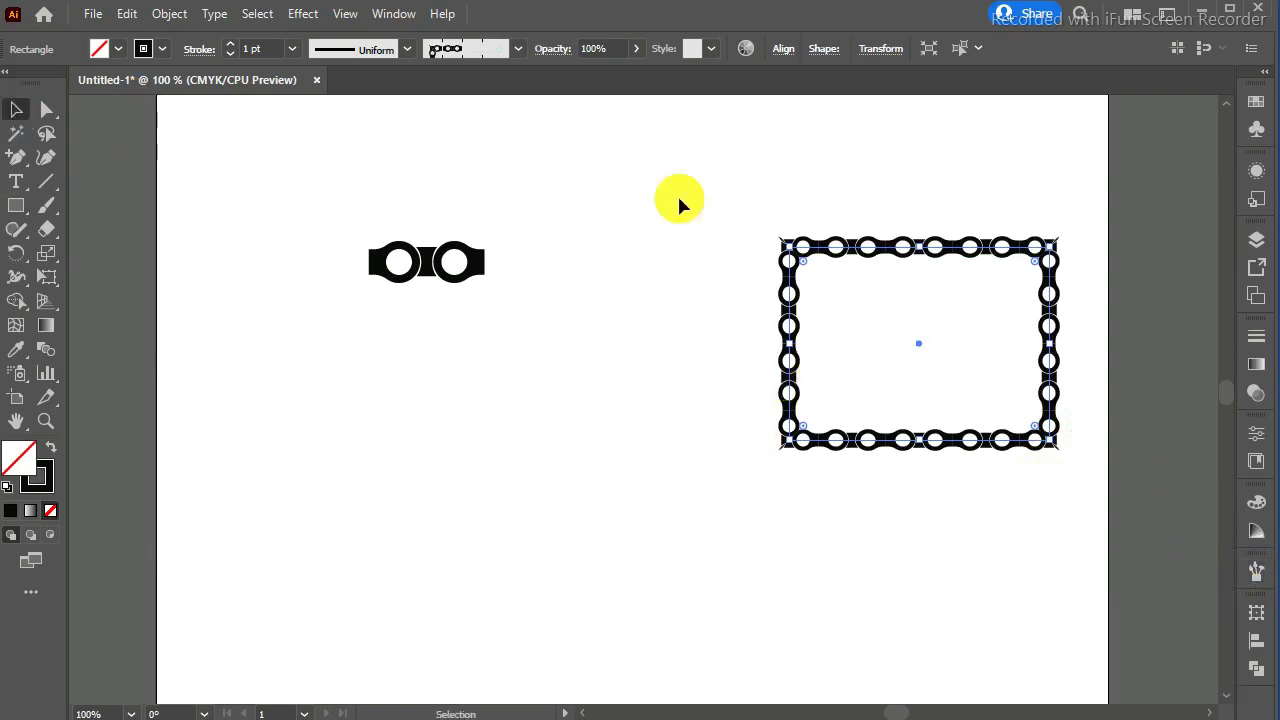
pyautogui.moveTo(880, 251); pyautogui.dragTo(754, 221)
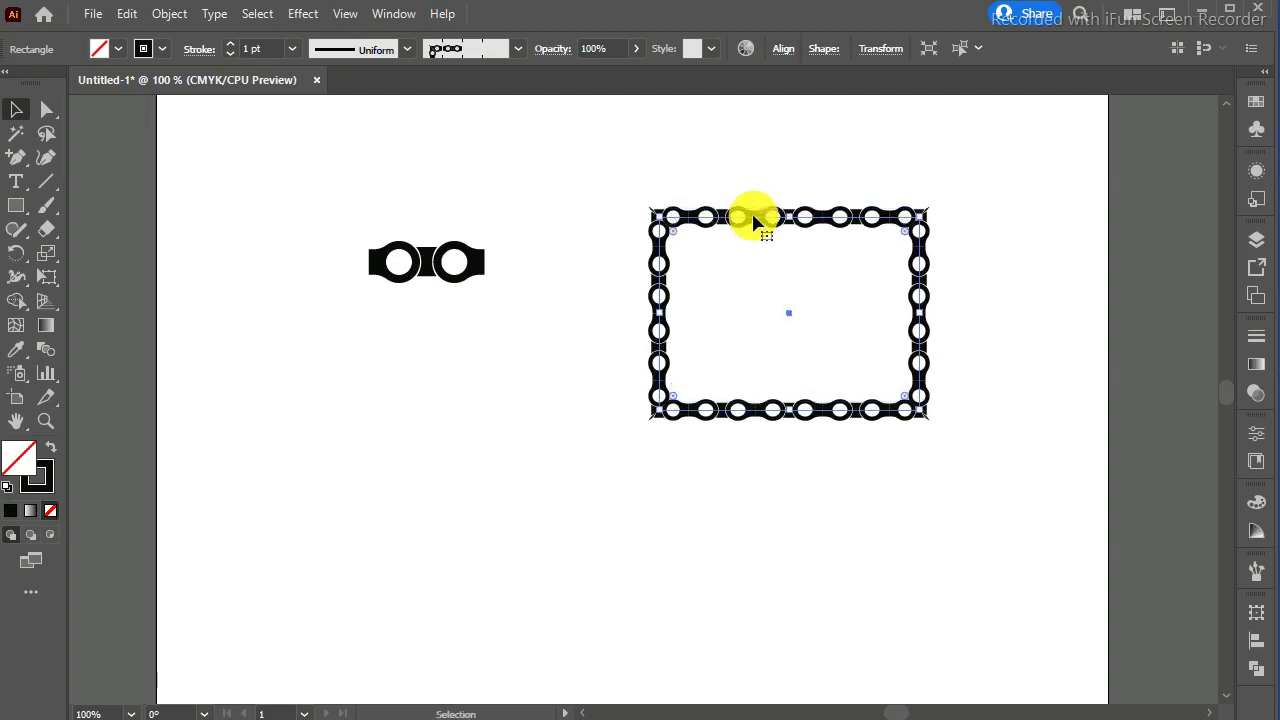
# Draw a rounded rectangle below the link, stroke it with the chain brush, and reposition it
pyautogui.click(15, 208)
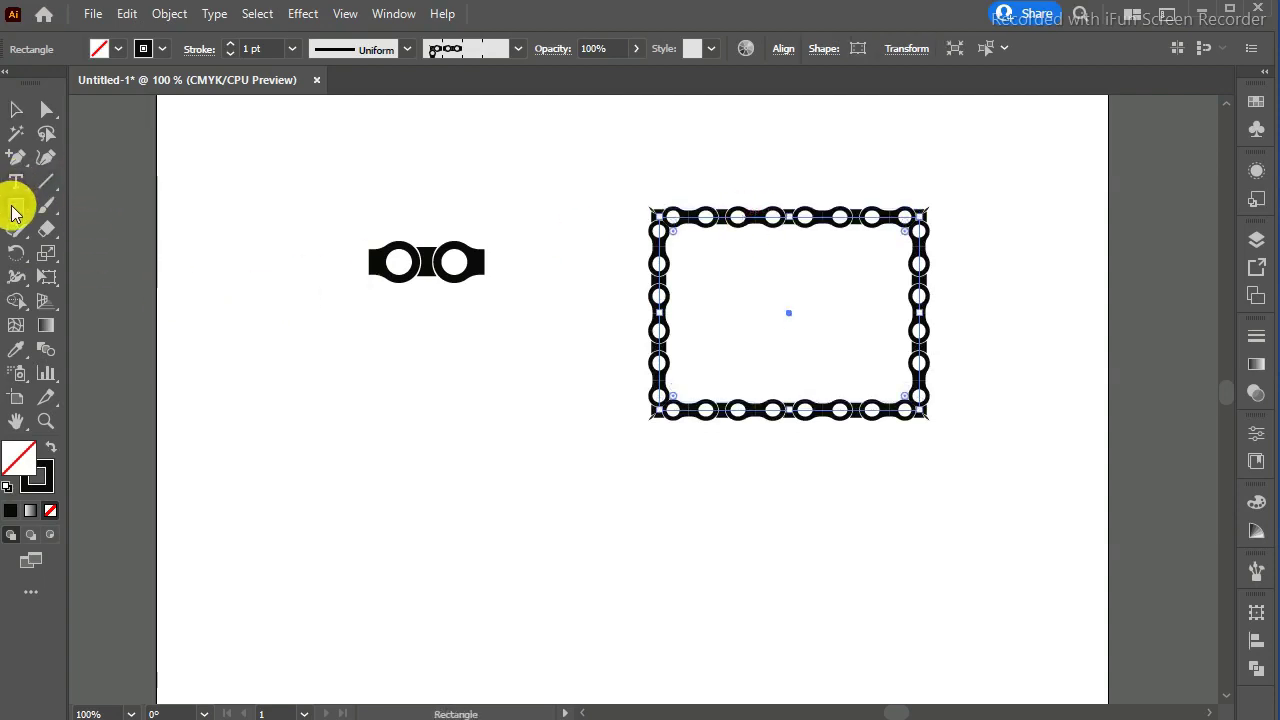
pyautogui.moveTo(15, 210); pyautogui.dragTo(60, 229)
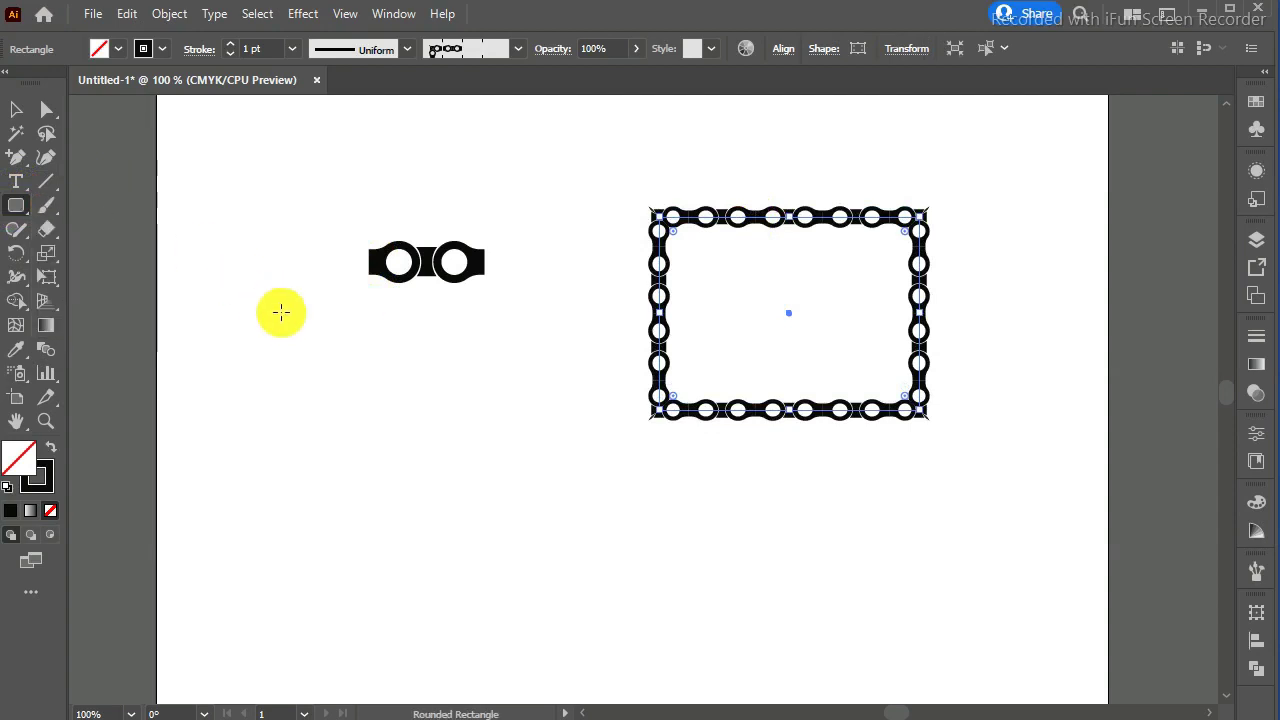
pyautogui.moveTo(177, 294)
pyautogui.mouseDown()
pyautogui.moveTo(475, 418)
pyautogui.moveTo(613, 457)
pyautogui.mouseUp()
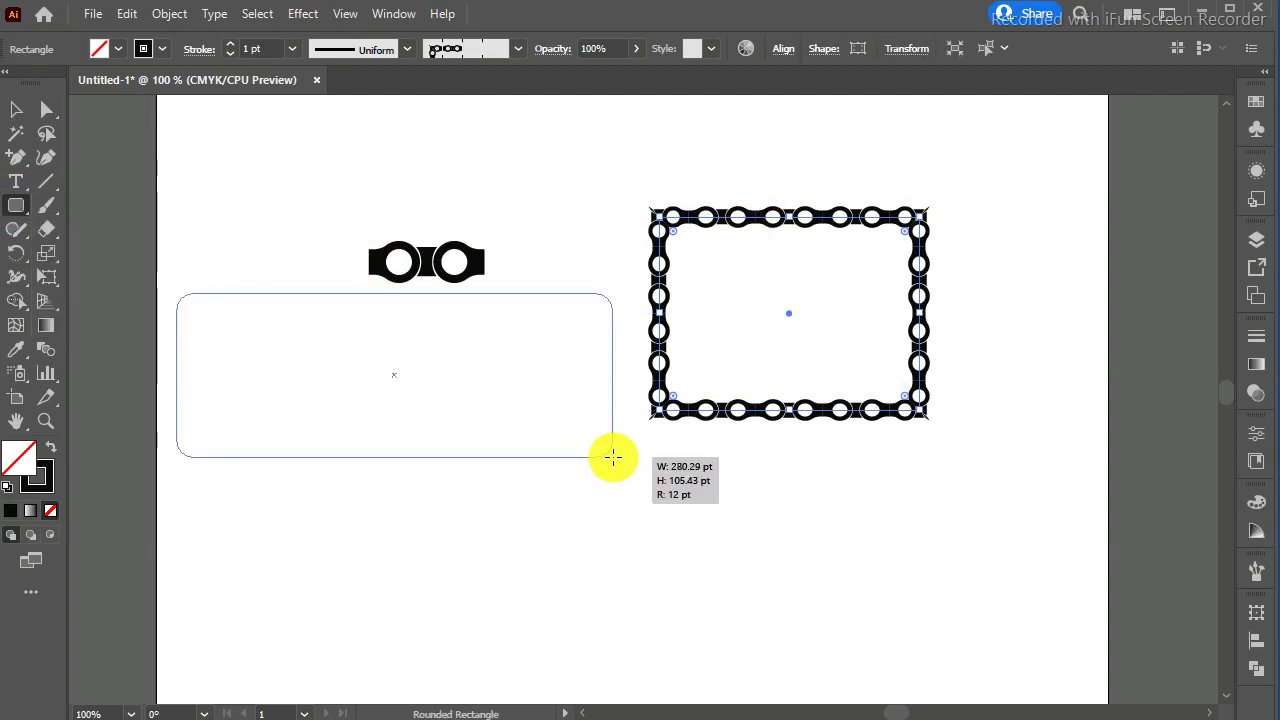
pyautogui.moveTo(613, 457)
pyautogui.mouseDown()
pyautogui.moveTo(513, 475)
pyautogui.moveTo(468, 465)
pyautogui.mouseUp()
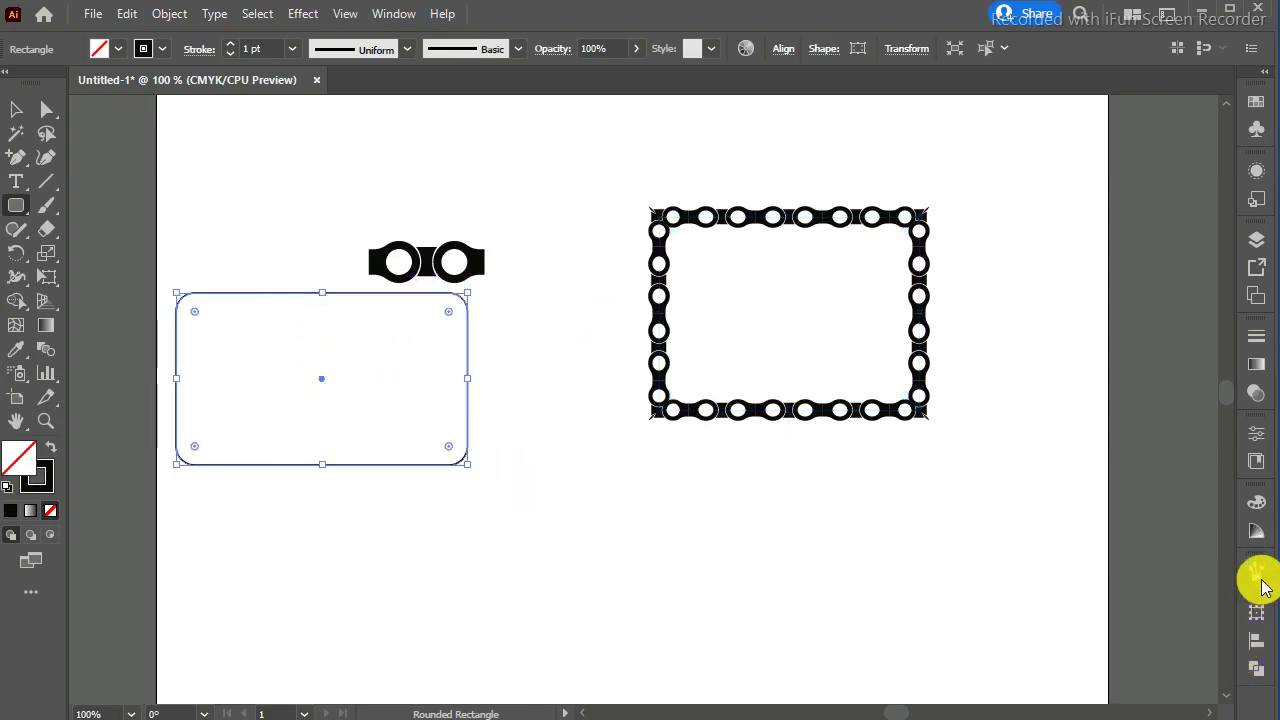
pyautogui.click(1257, 572)
pyautogui.click(1127, 655)
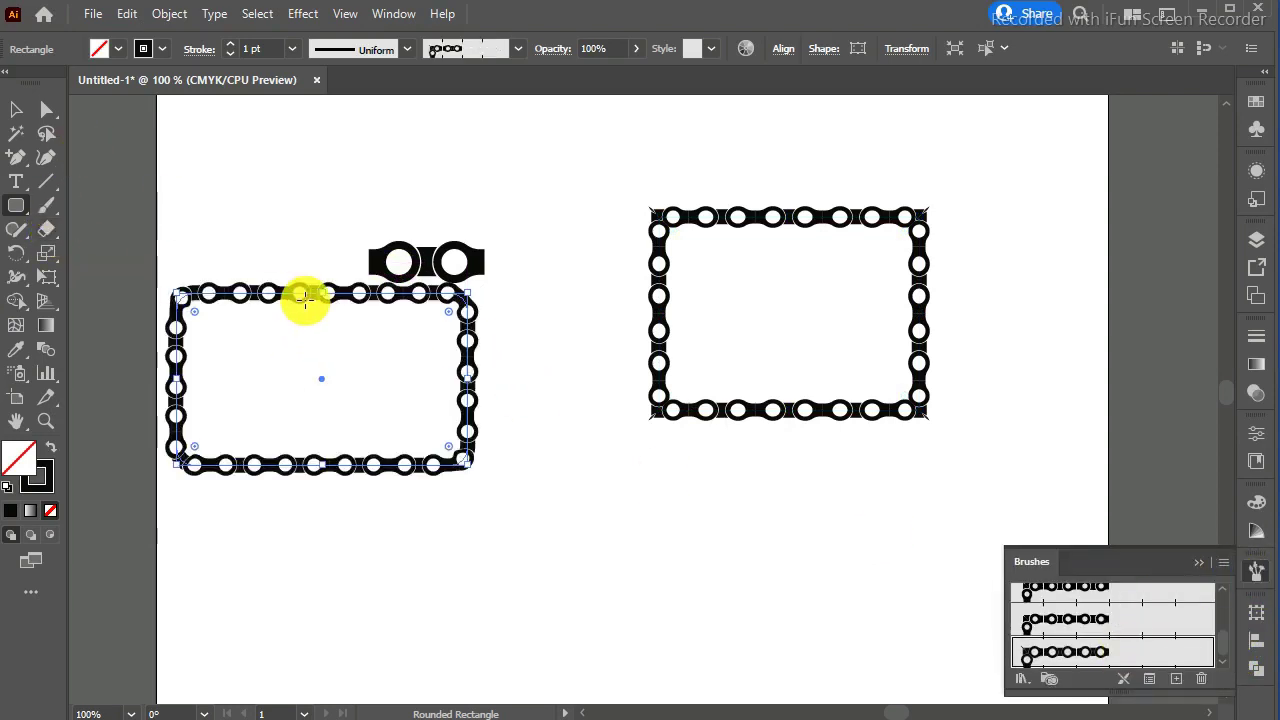
pyautogui.moveTo(306, 294)
pyautogui.mouseDown()
pyautogui.moveTo(508, 405)
pyautogui.moveTo(781, 455)
pyautogui.mouseUp()
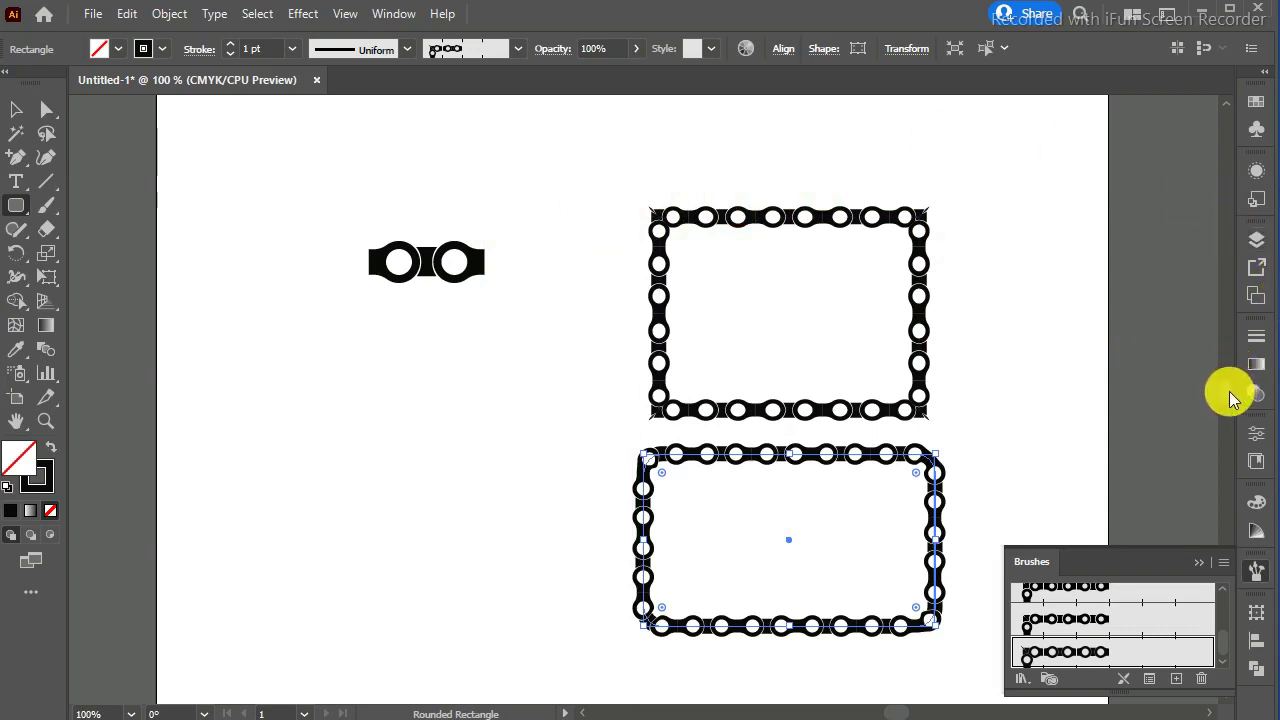
pyautogui.scroll(-1, 1234, 400)
pyautogui.scroll(-1, 1230, 400)
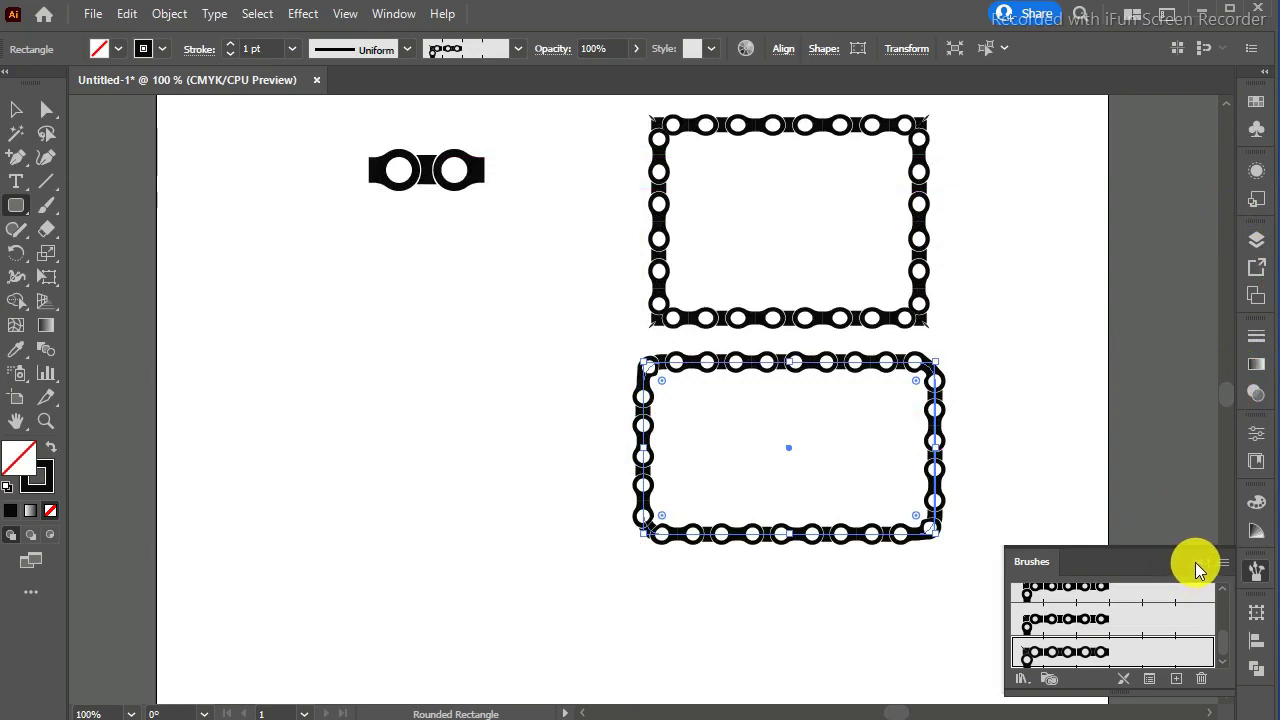
# Draw a circle left of the chain frames and apply the chain-link brush to it
pyautogui.click(1224, 550)
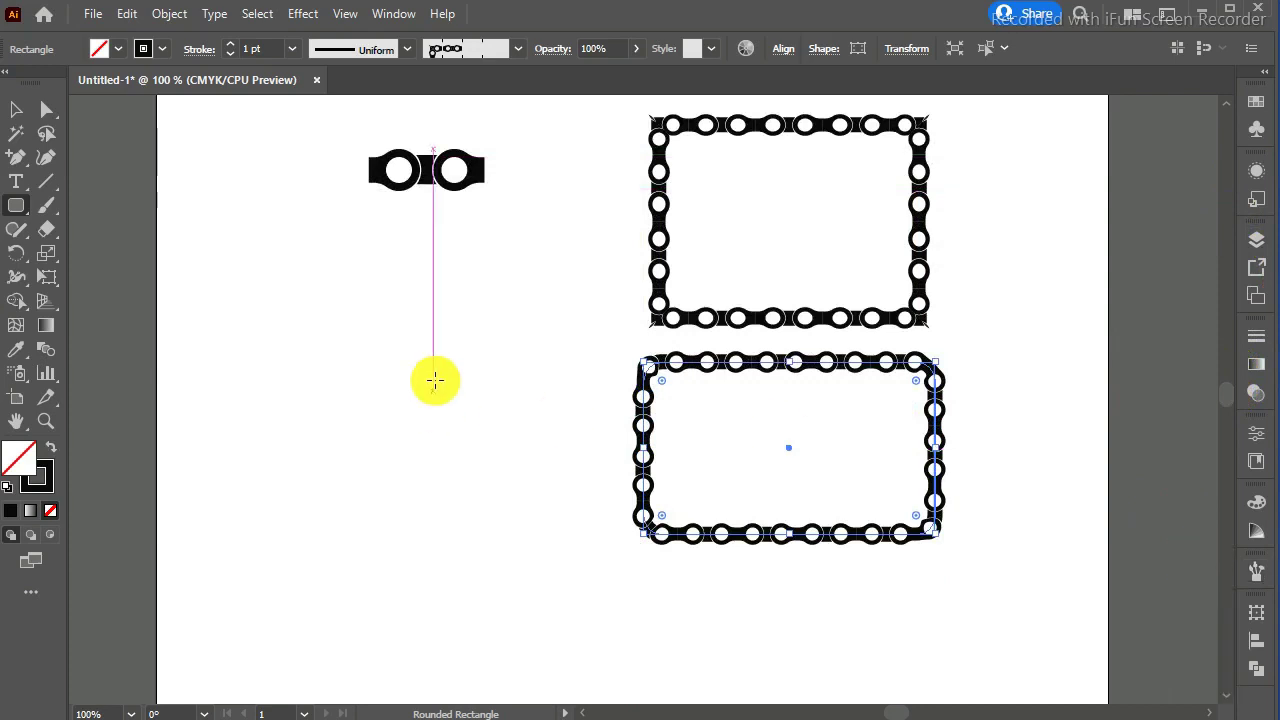
pyautogui.click(17, 205)
pyautogui.click(100, 257)
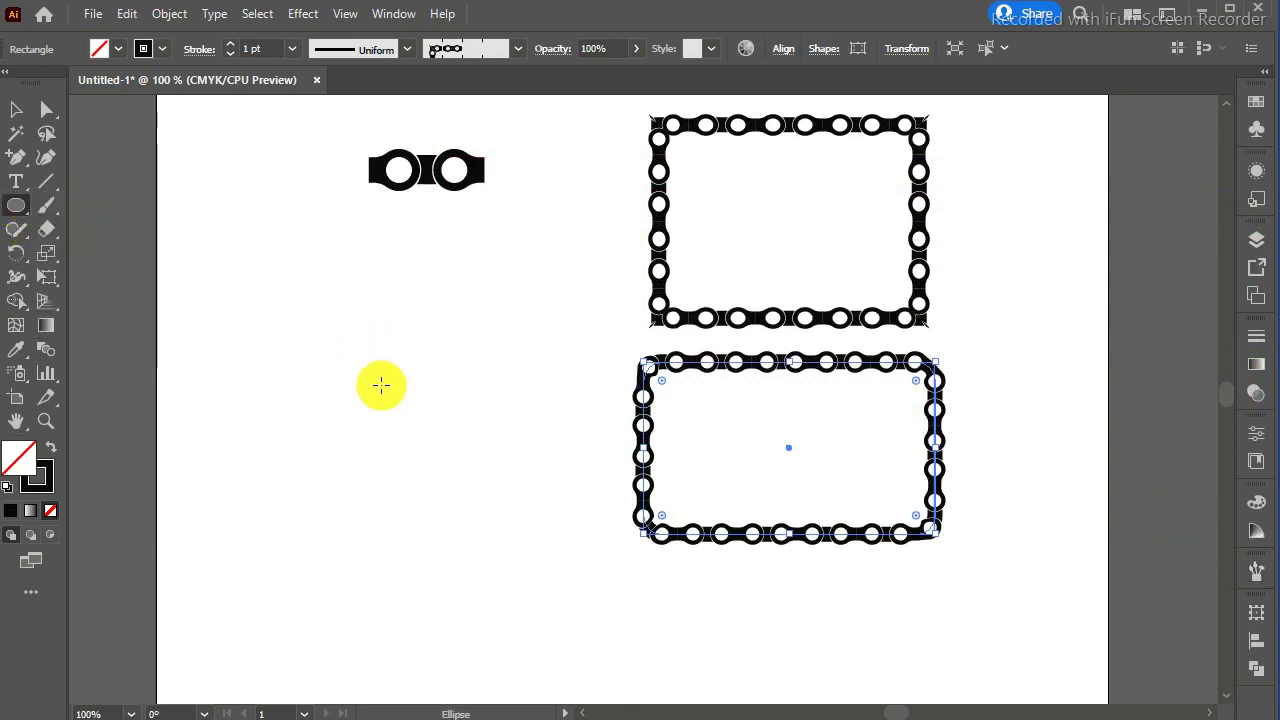
pyautogui.moveTo(374, 423)
pyautogui.mouseDown()
pyautogui.moveTo(493, 512)
pyautogui.moveTo(506, 486)
pyautogui.mouseUp()
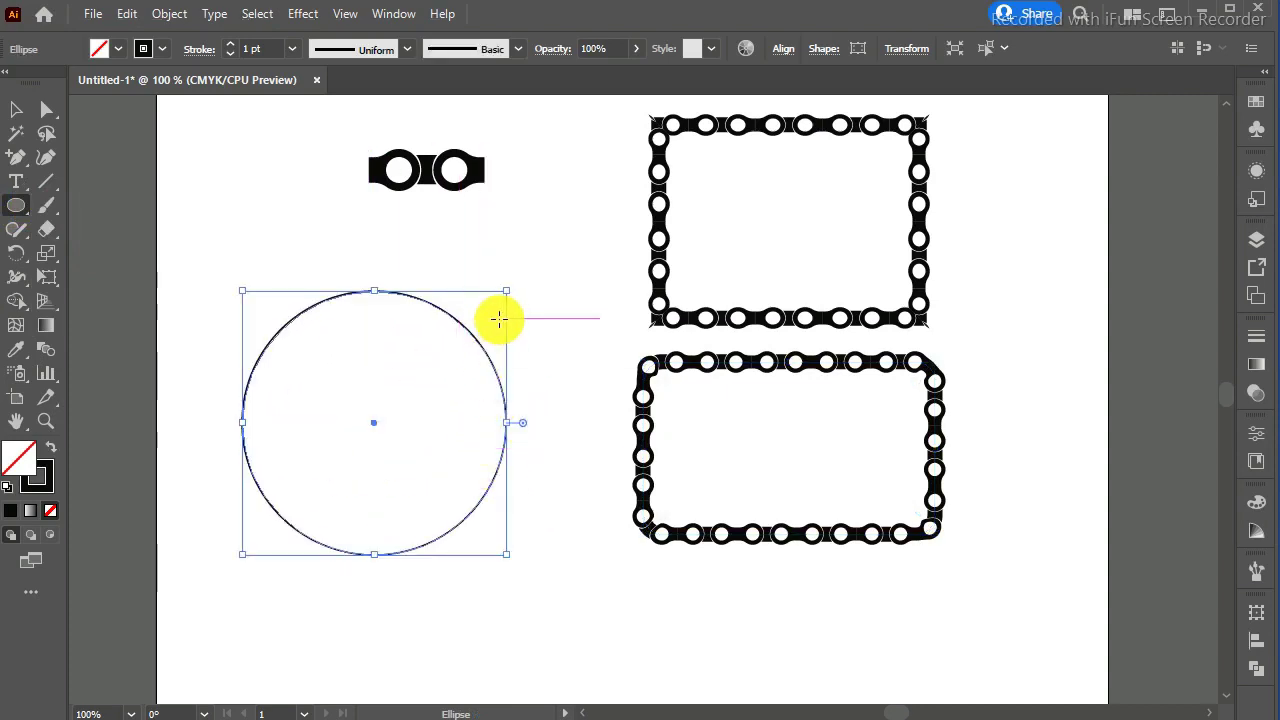
pyautogui.moveTo(506, 290); pyautogui.dragTo(500, 296)
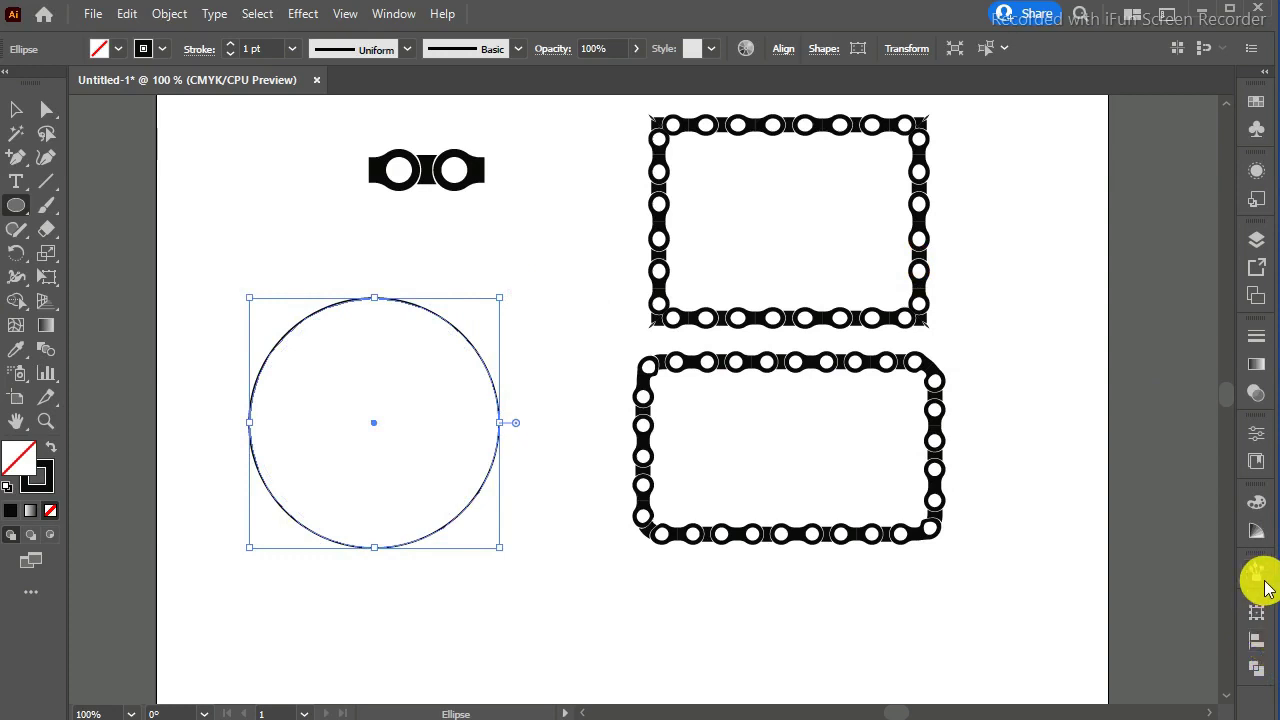
pyautogui.click(1257, 572)
pyautogui.click(1145, 652)
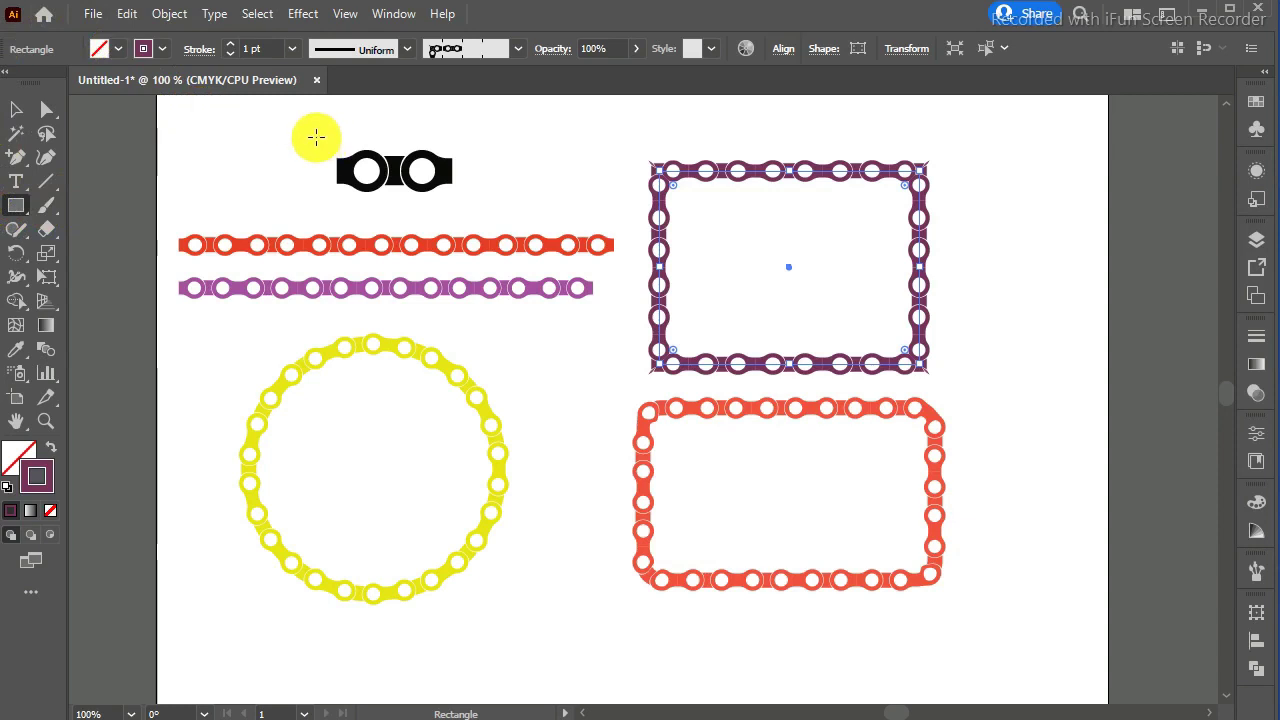
# Give the top black chain-link motif no stroke and a blue fill
pyautogui.click(16, 112)
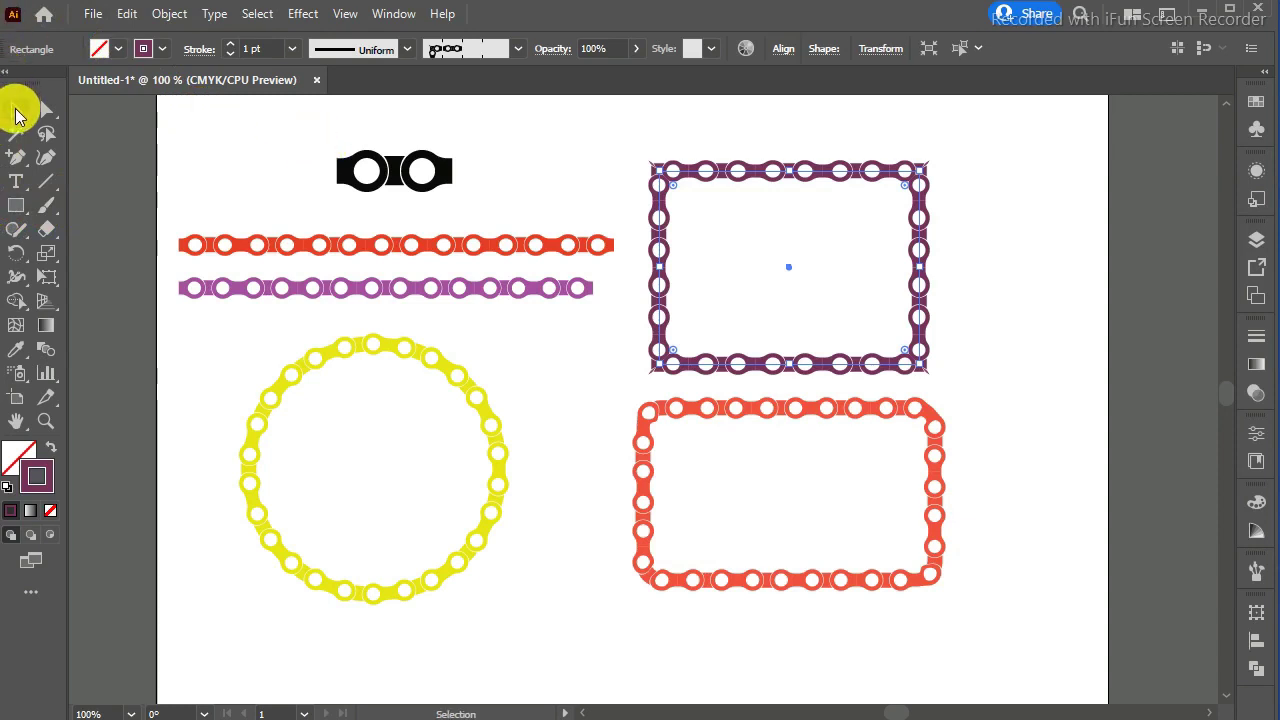
pyautogui.moveTo(318, 147); pyautogui.dragTo(497, 205)
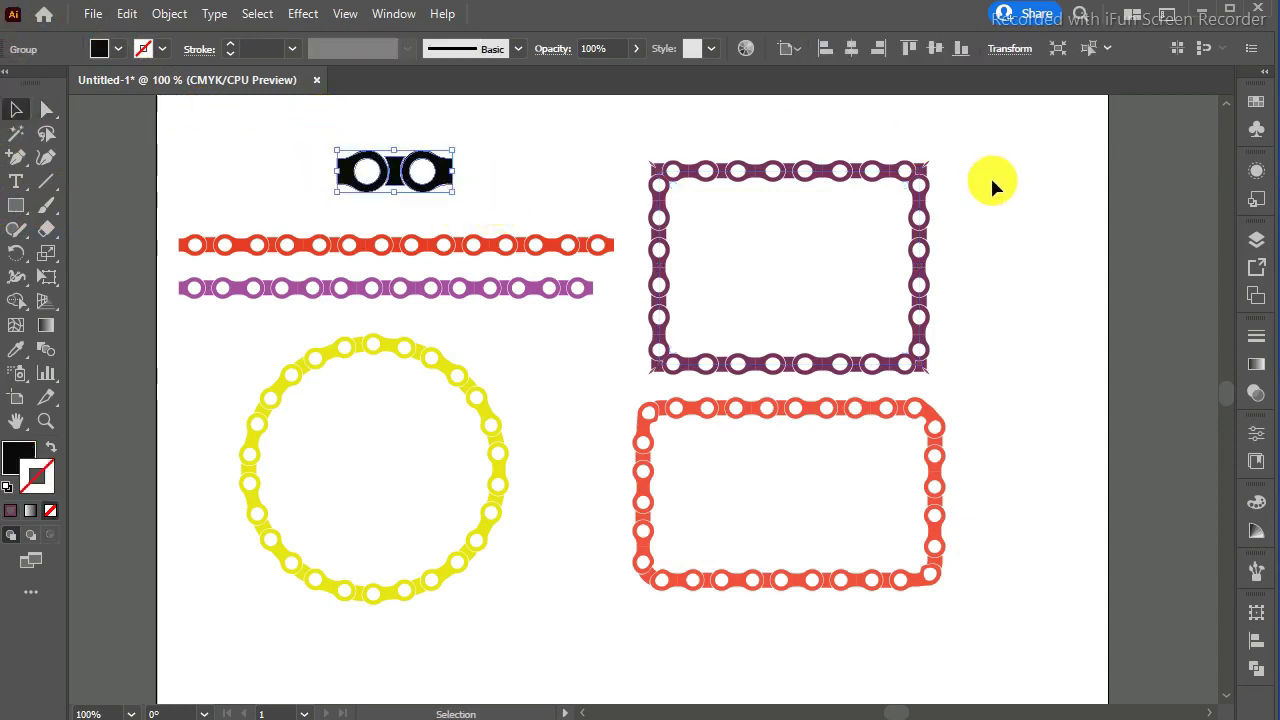
pyautogui.click(1256, 102)
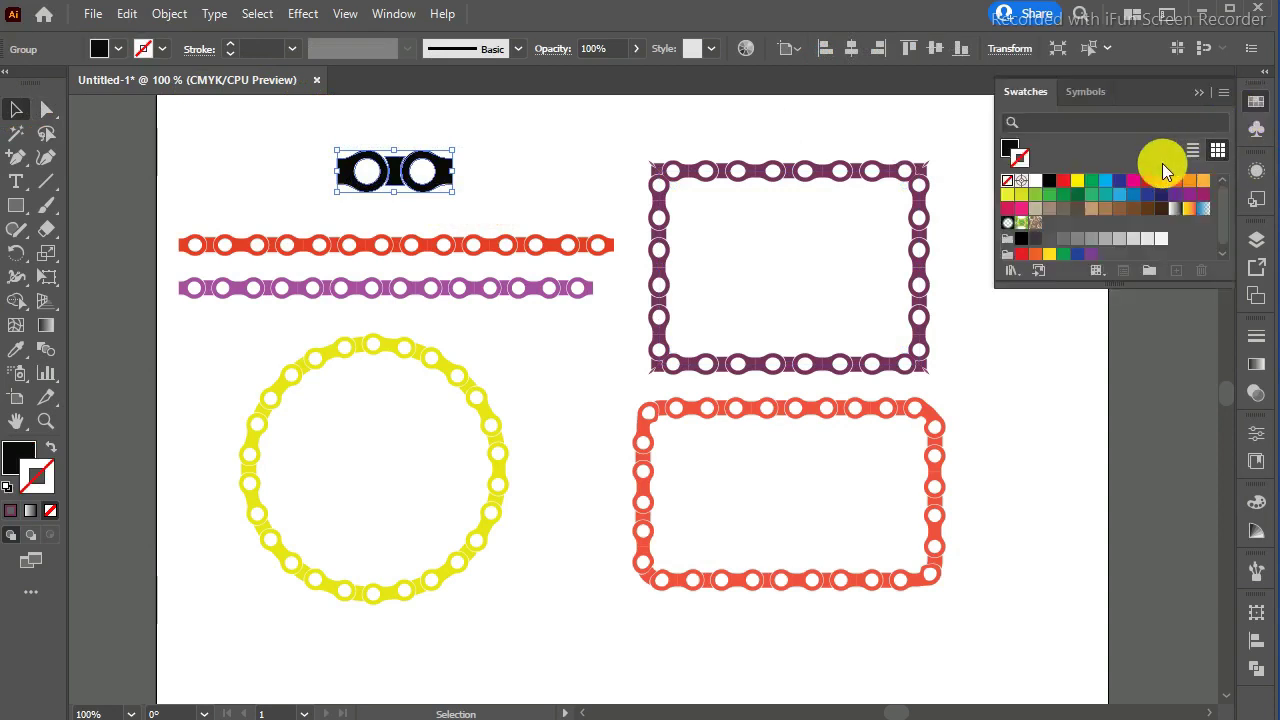
pyautogui.click(1130, 183)
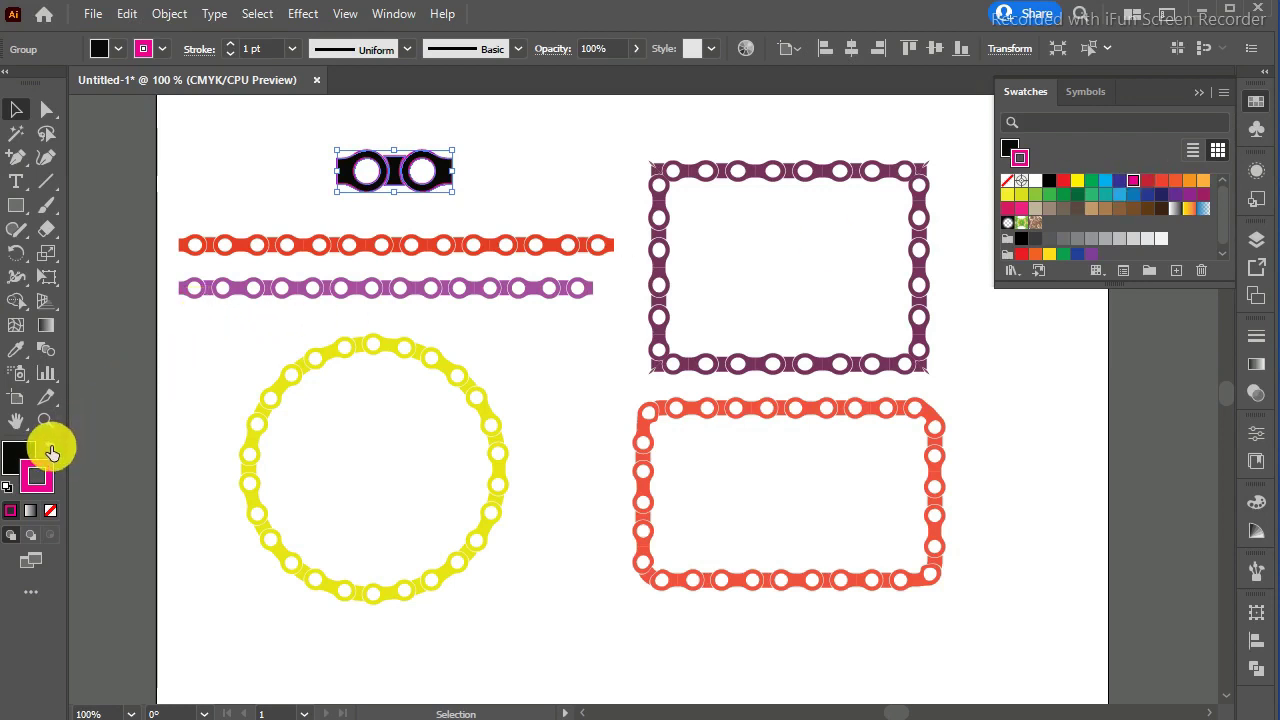
pyautogui.click(51, 510)
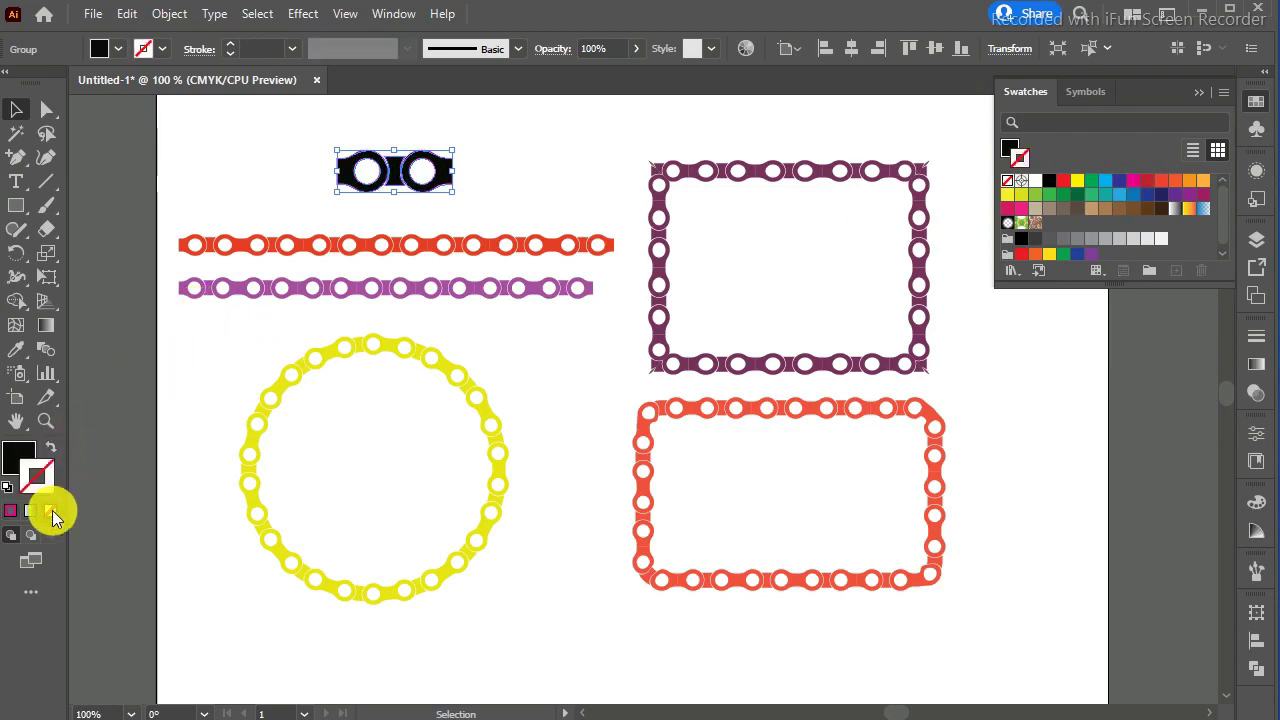
pyautogui.click(16, 450)
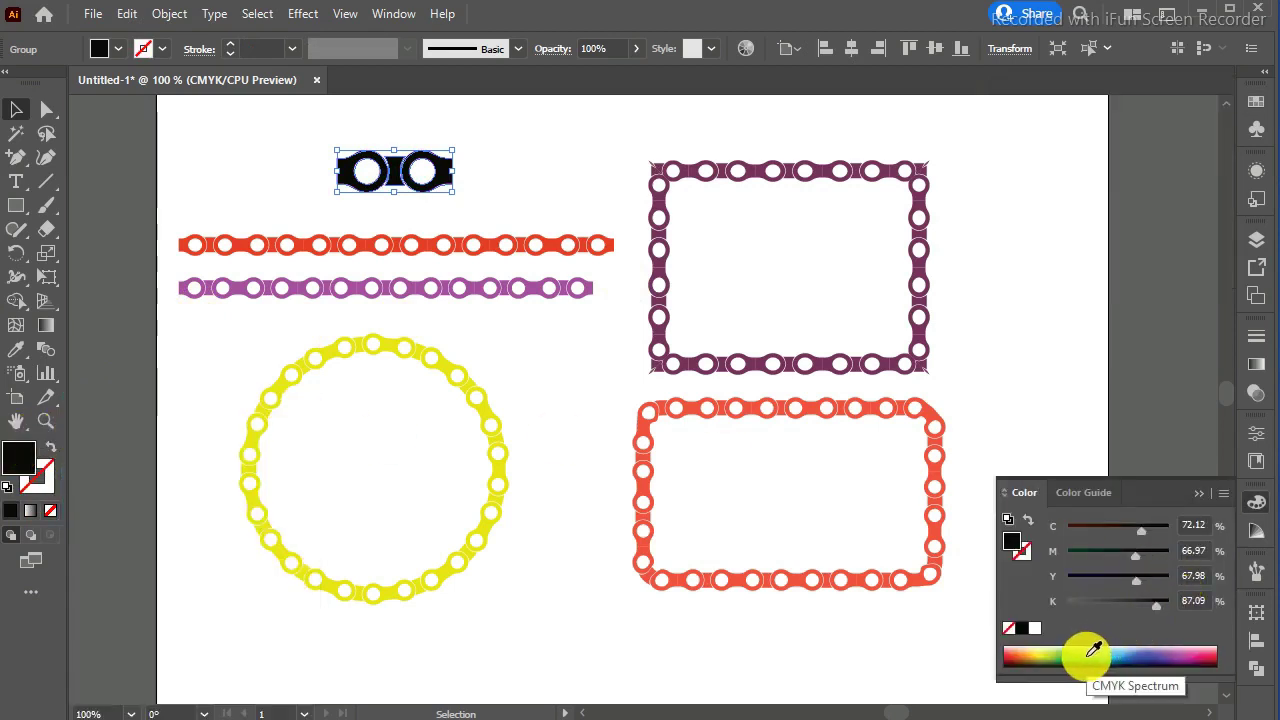
pyautogui.click(1088, 657)
pyautogui.click(1137, 653)
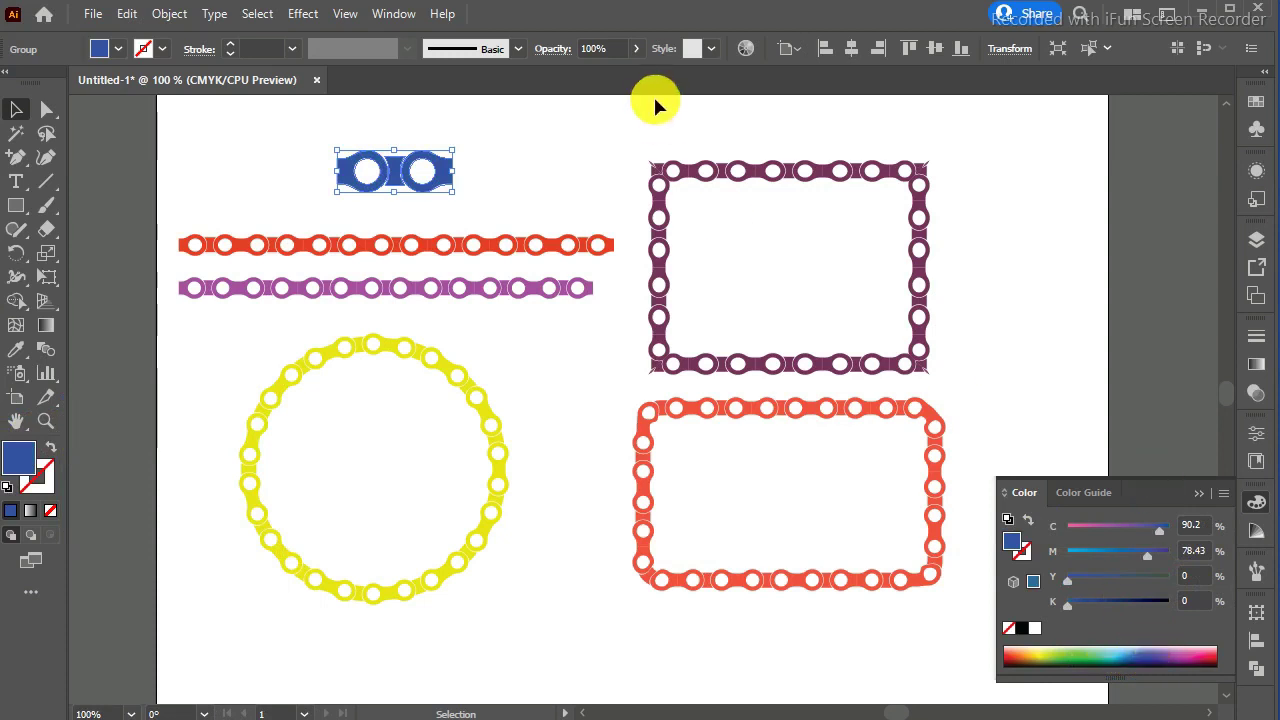
pyautogui.click(199, 145)
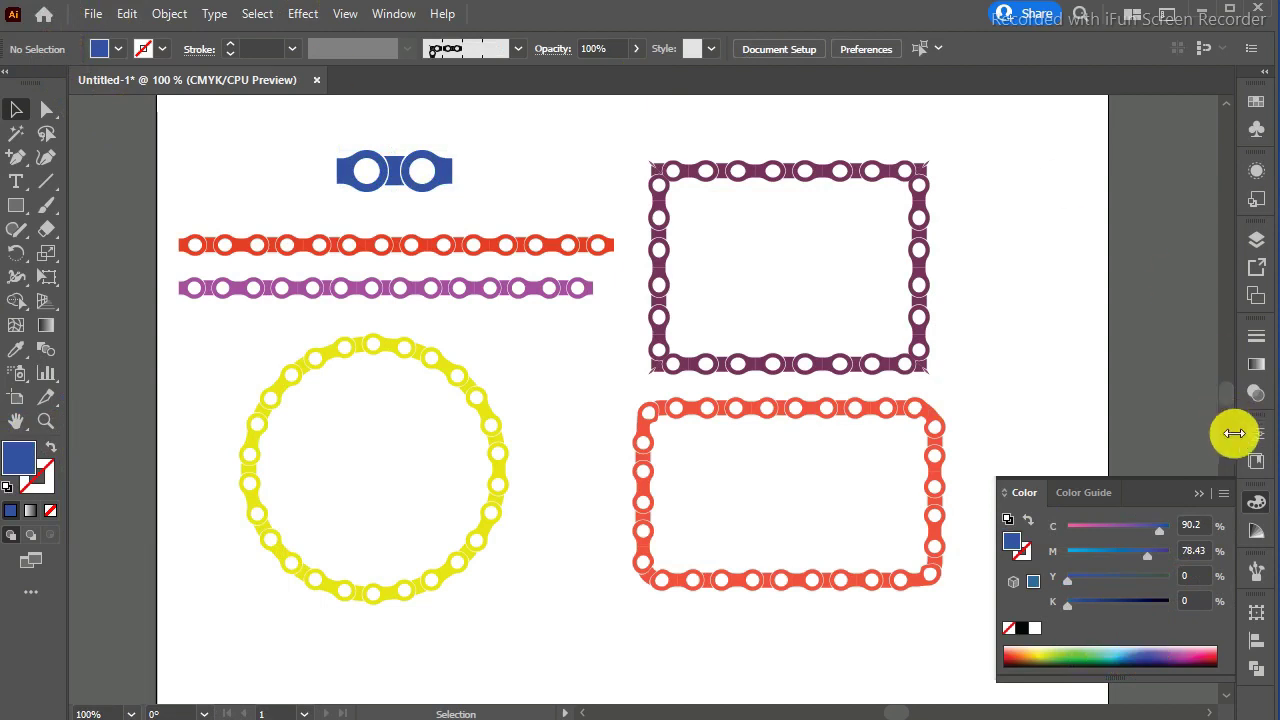
pyautogui.click(1201, 495)
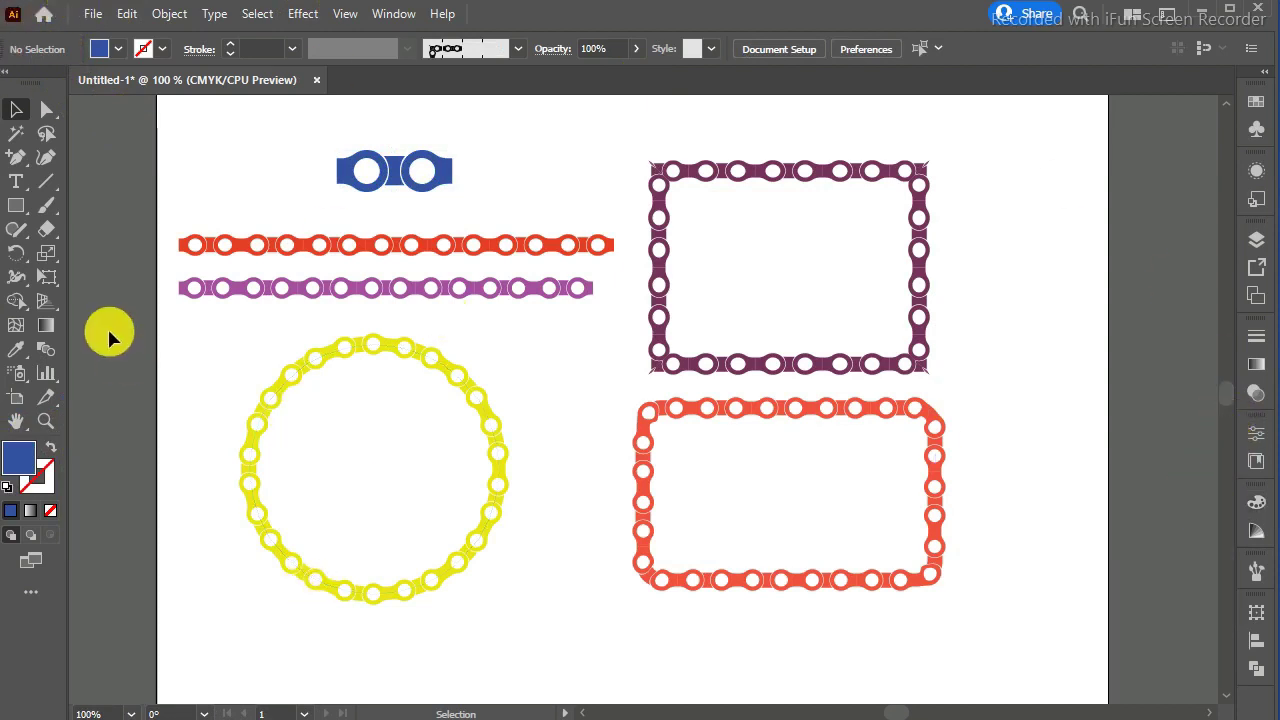
# Draw a rectangle covering nearly the whole artboard with near-black fill 010207
pyautogui.click(18, 204)
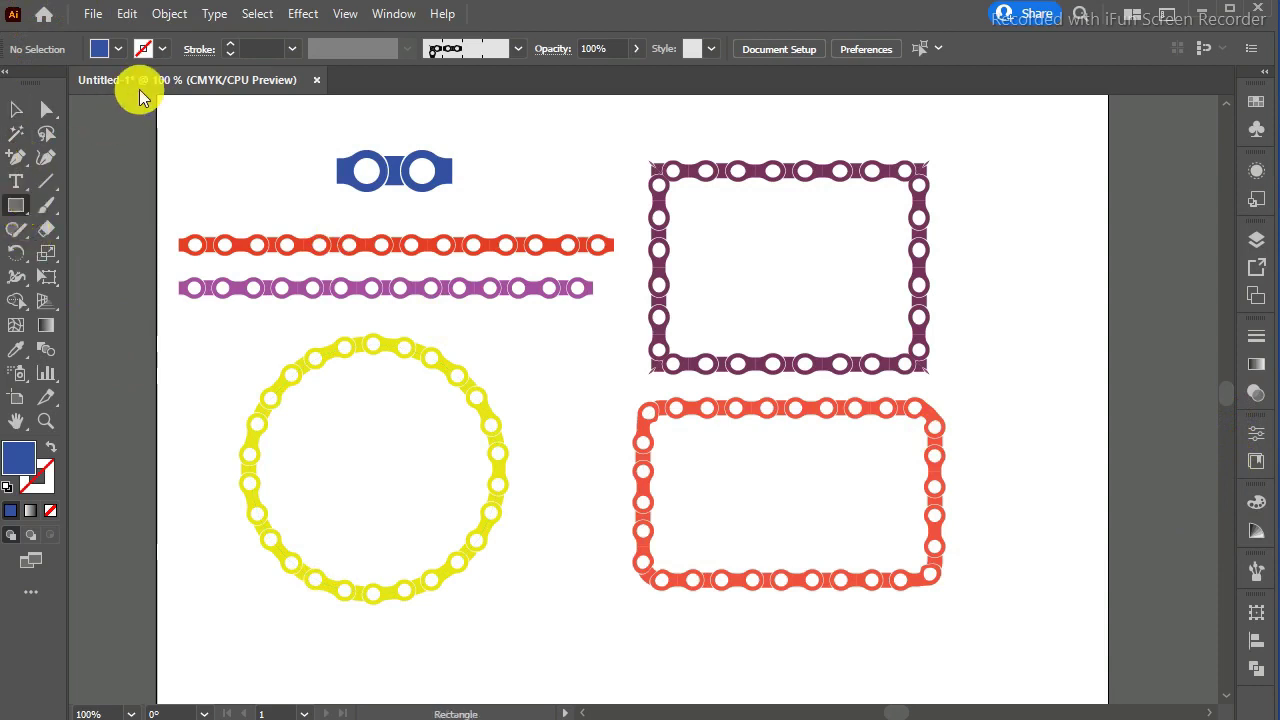
pyautogui.moveTo(259, 319); pyautogui.dragTo(1105, 637)
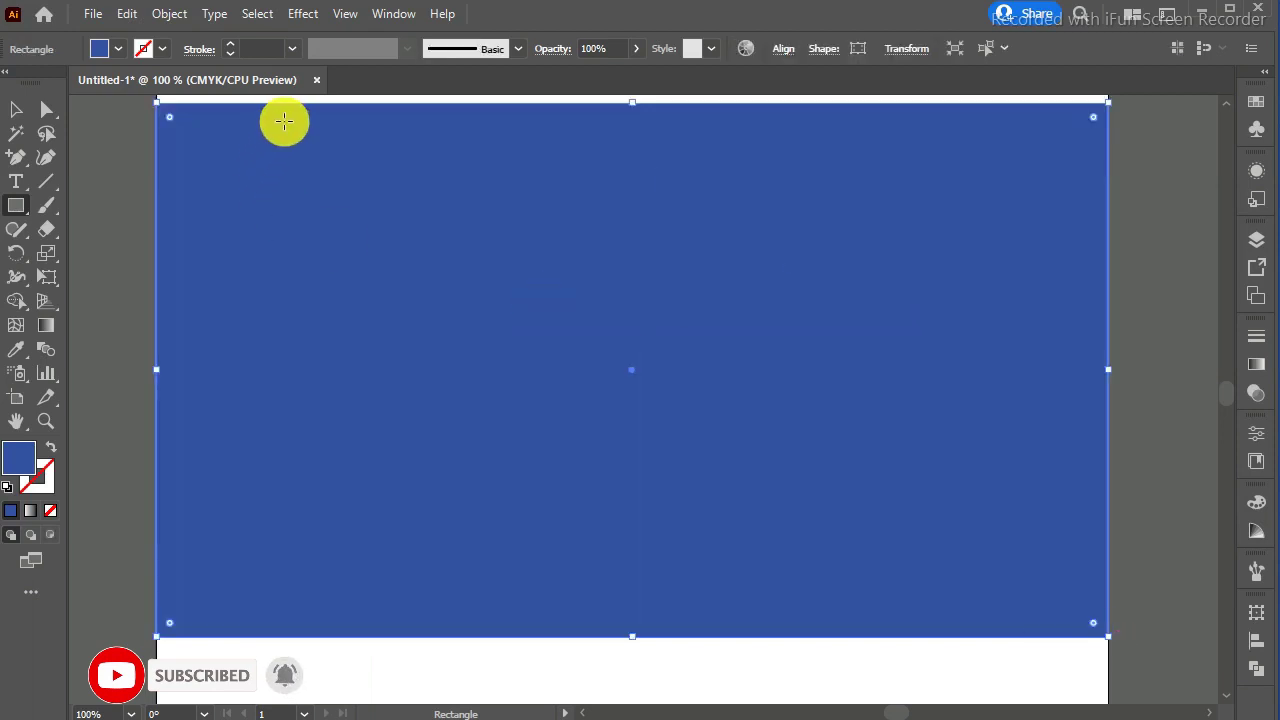
pyautogui.doubleClick(26, 470)
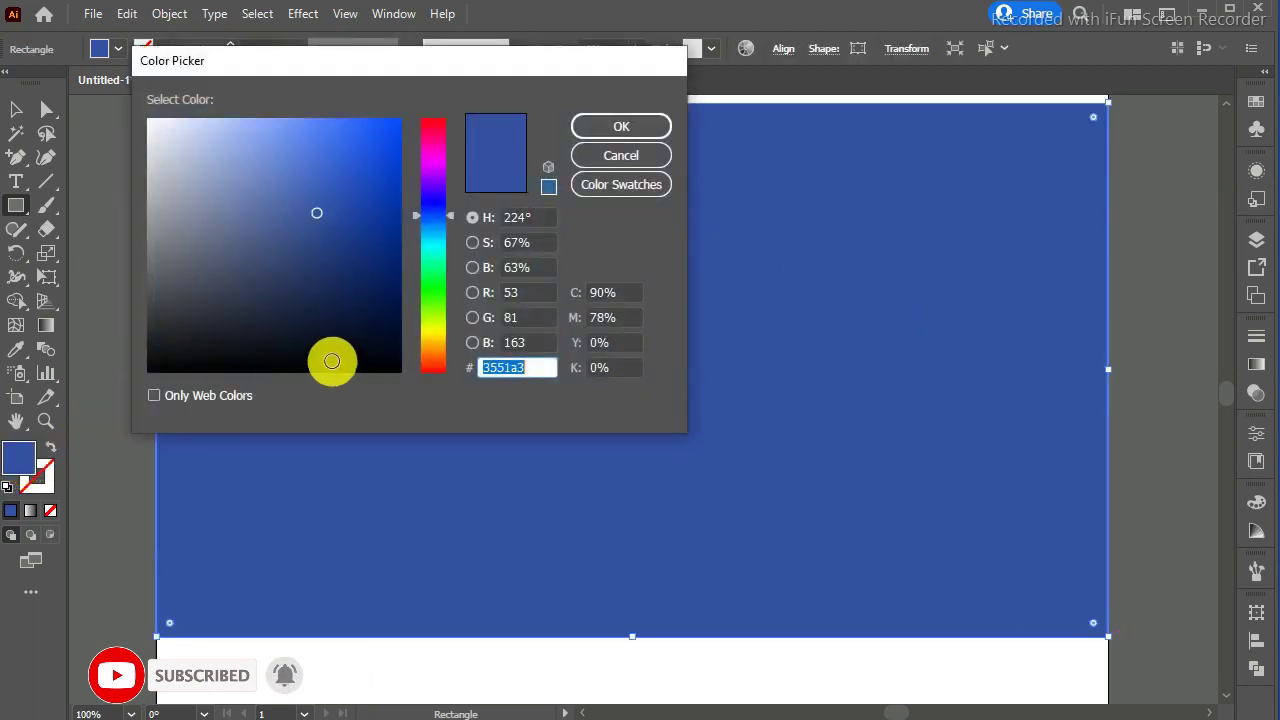
pyautogui.click(379, 366)
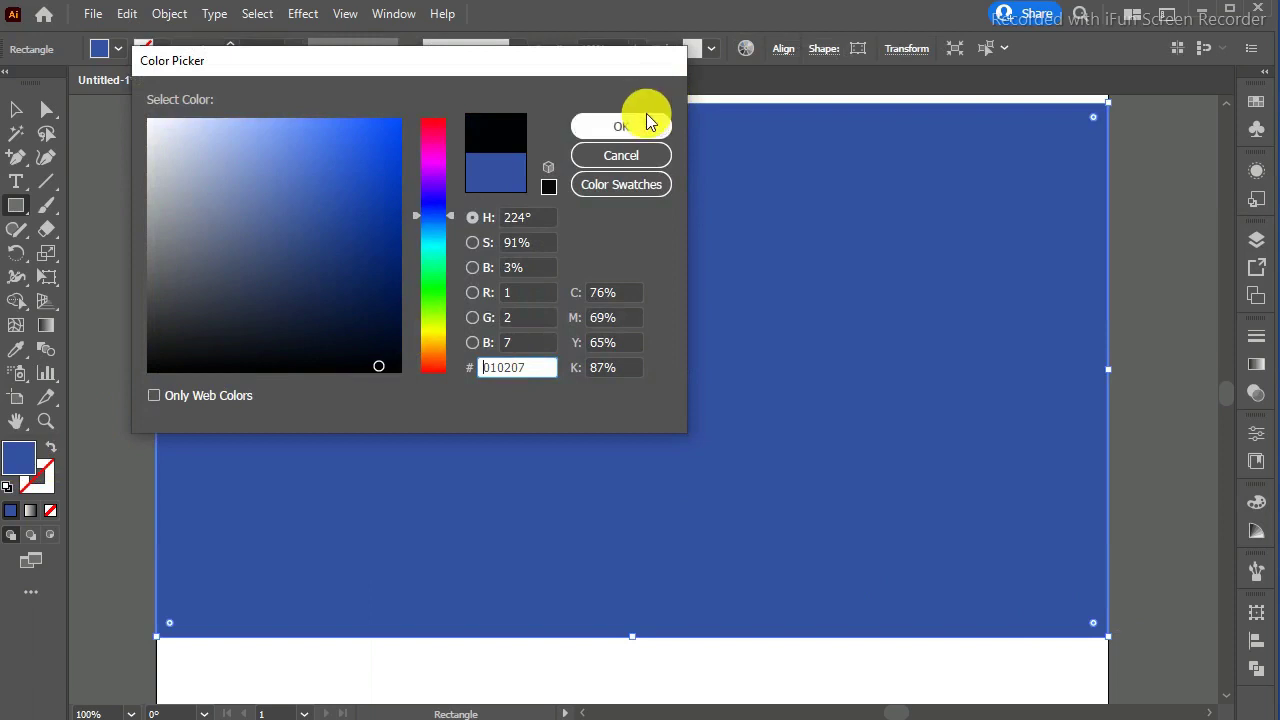
pyautogui.click(648, 122)
# Send the black rectangle behind all the chains
pyautogui.click(18, 112)
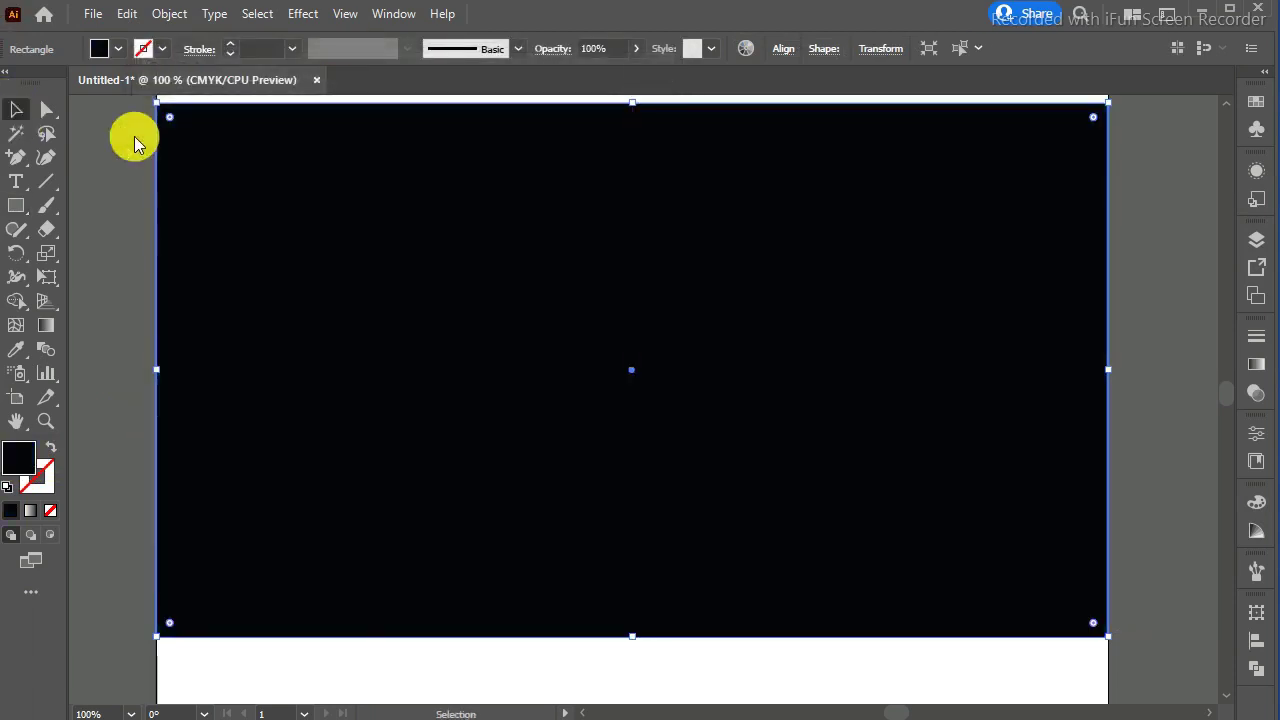
pyautogui.rightClick(348, 231)
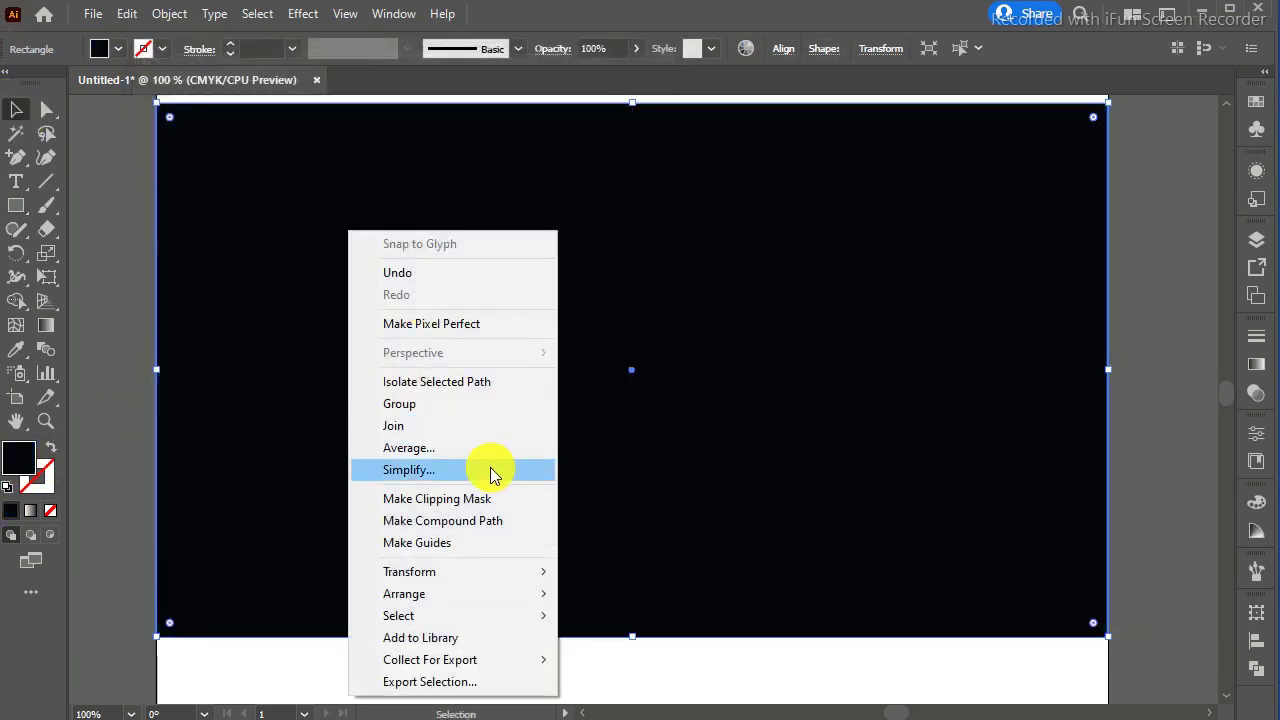
pyautogui.moveTo(410, 572)
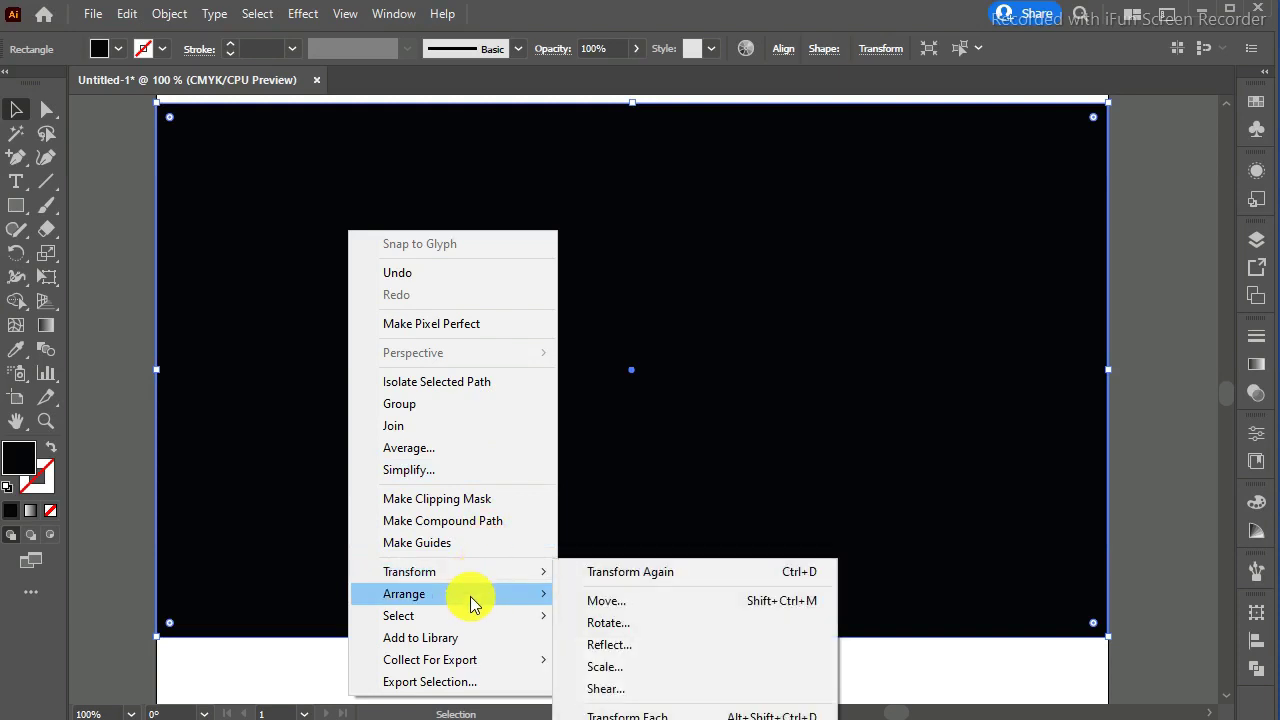
pyautogui.click(631, 659)
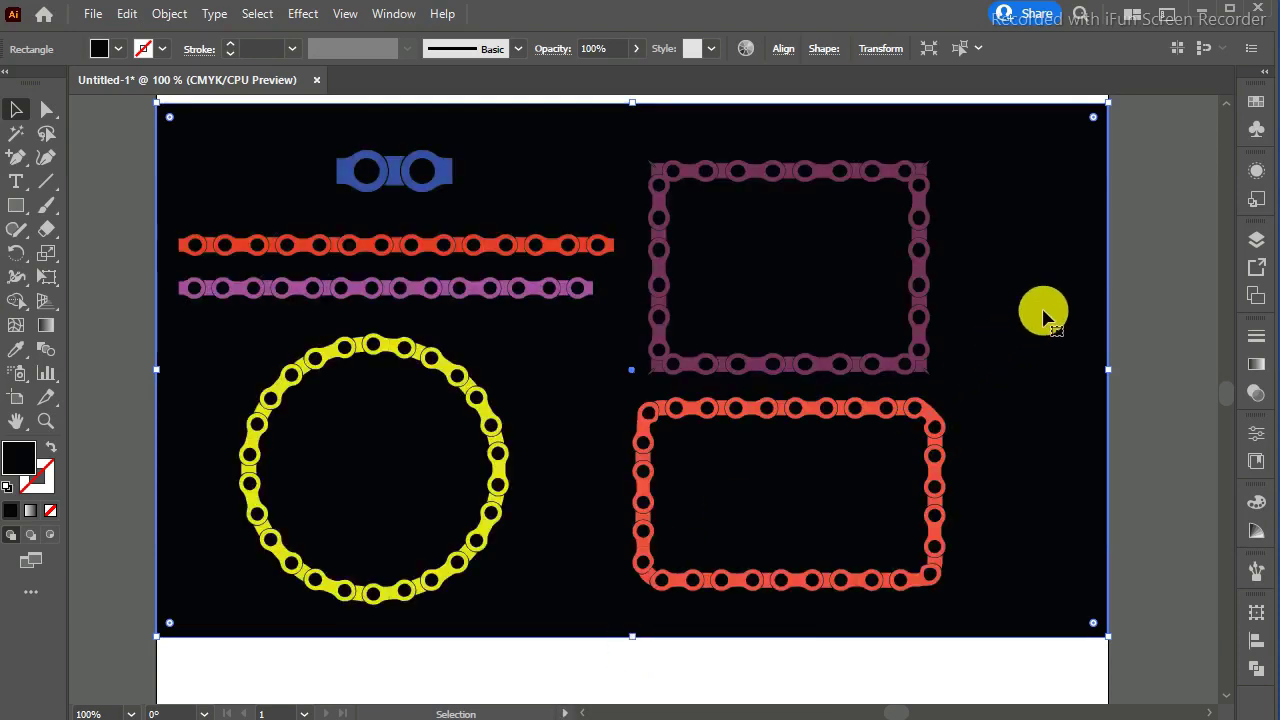
# Change the top-right frame's stroke to green (C 56, Y 100, no black)
pyautogui.click(1171, 334)
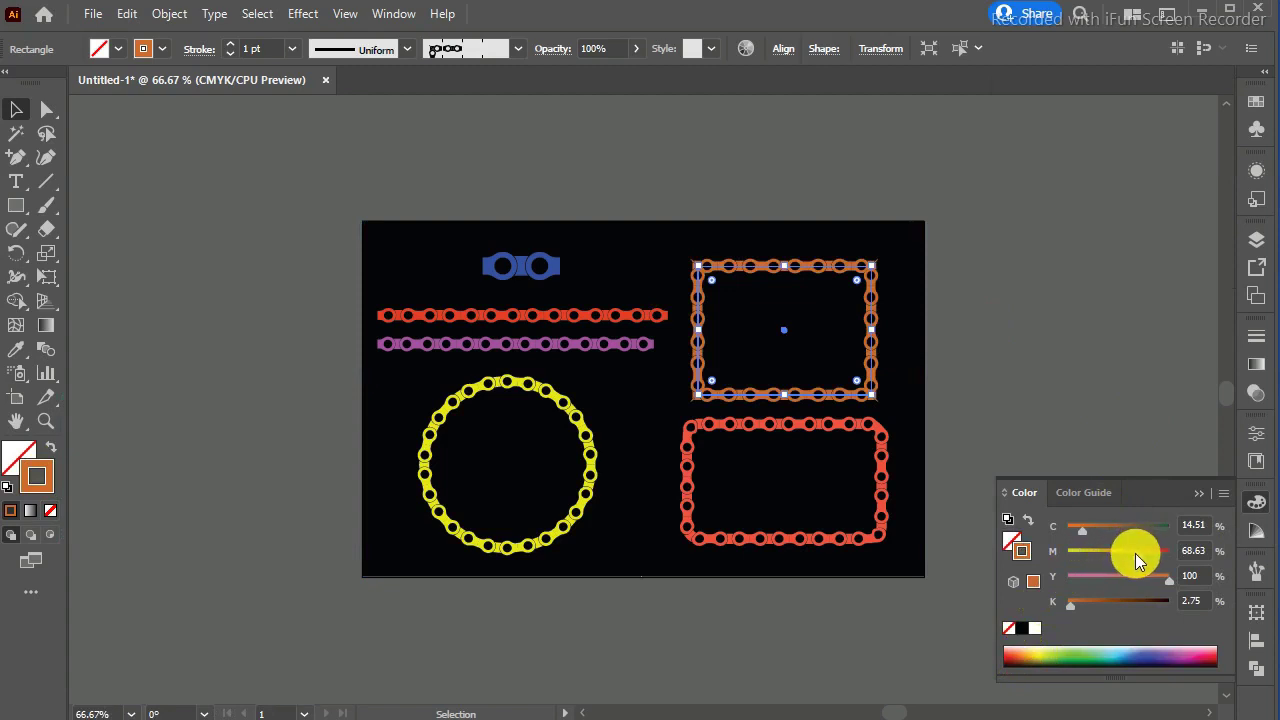
pyautogui.moveTo(1137, 554); pyautogui.dragTo(1075, 555)
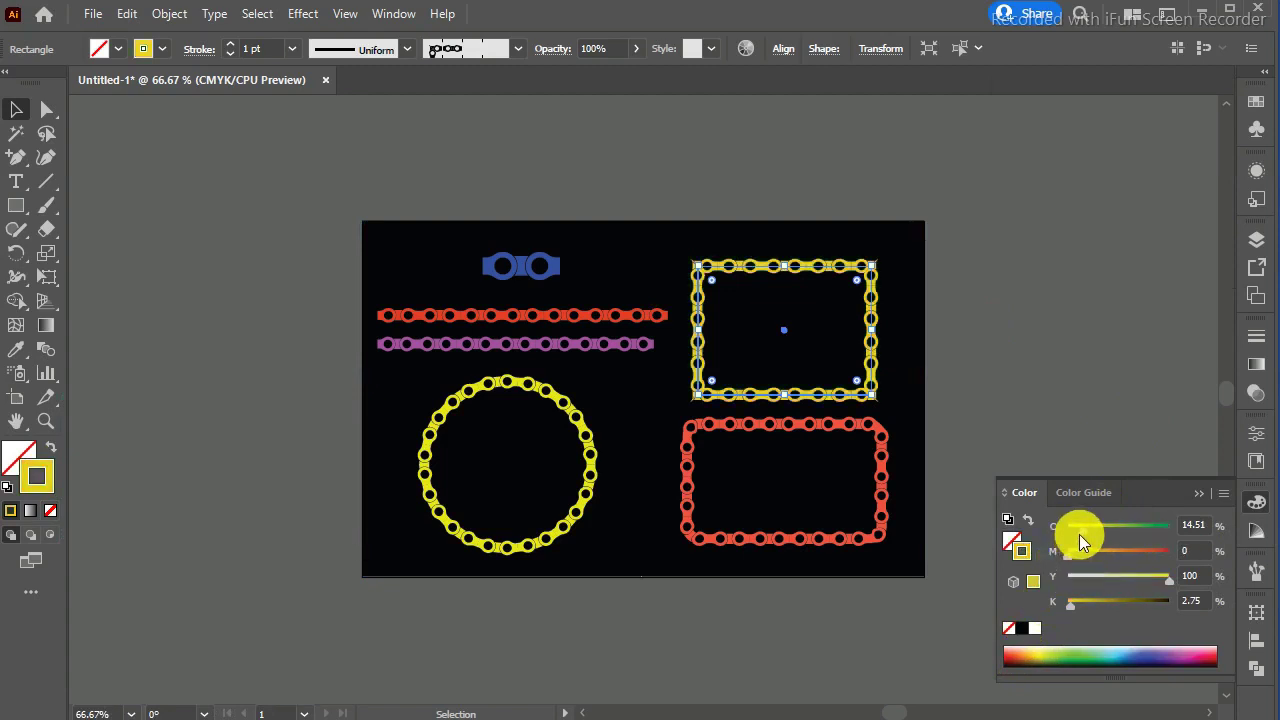
pyautogui.moveTo(1080, 531); pyautogui.dragTo(1123, 526)
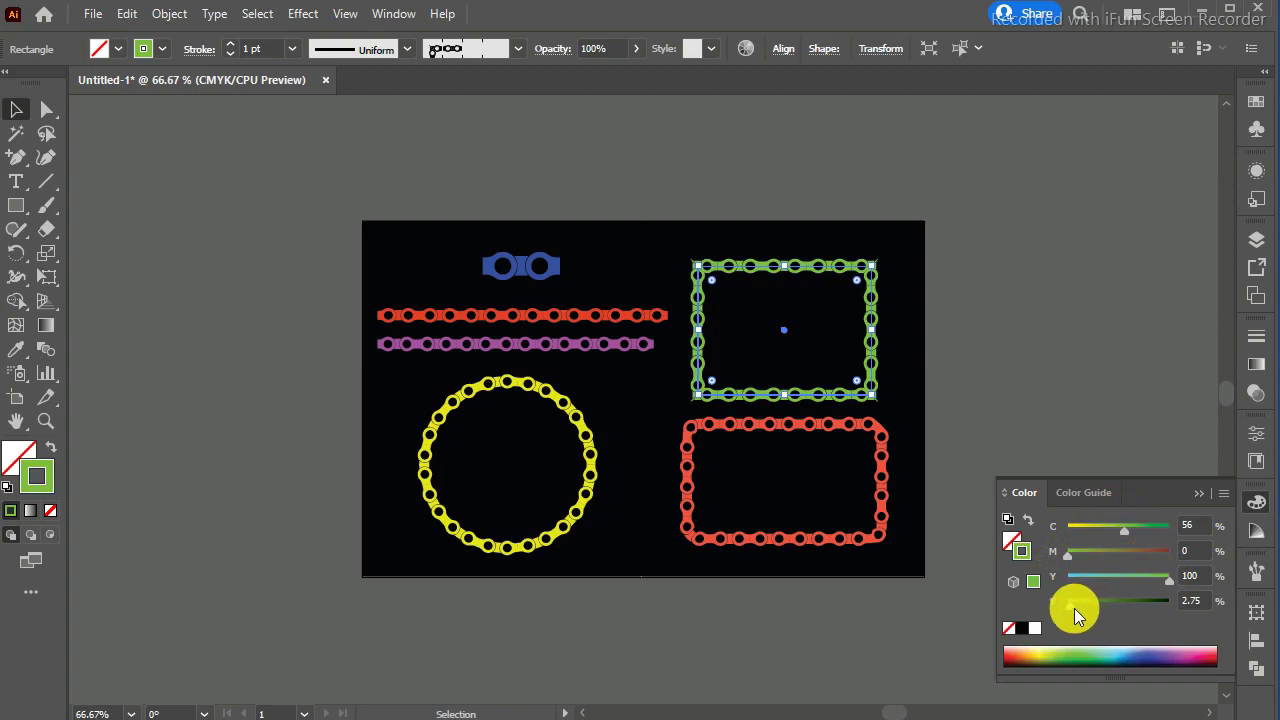
pyautogui.moveTo(1074, 608); pyautogui.dragTo(1058, 606)
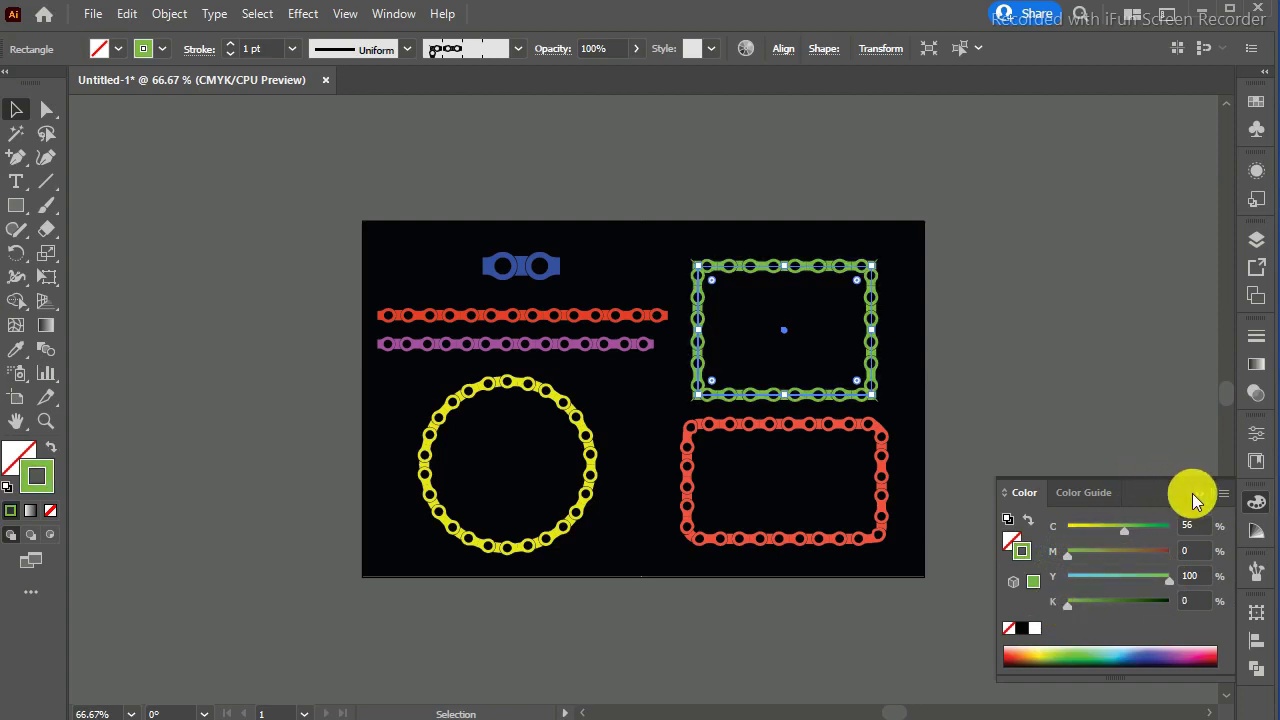
pyautogui.click(1108, 414)
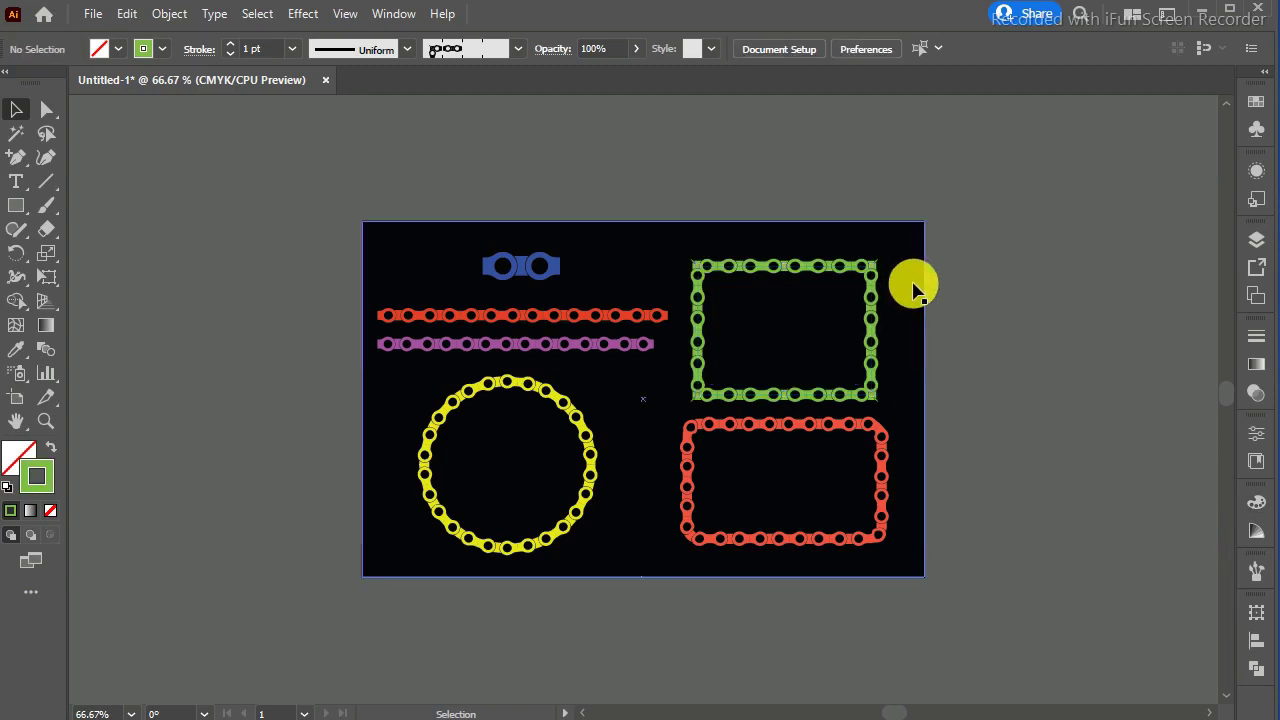